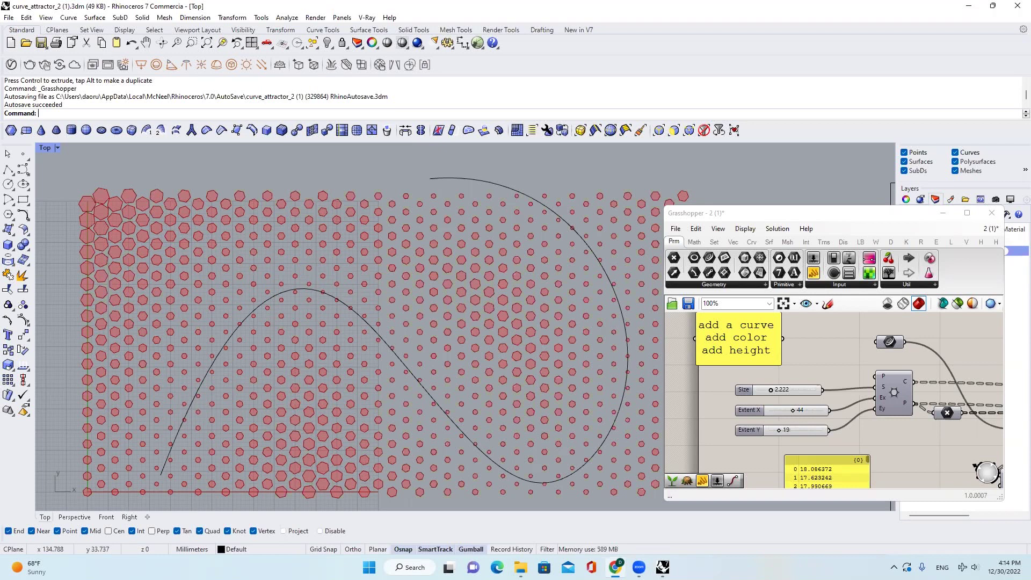
- Enable the viewport preview of the hexagonal grid component
left_click(893, 393)
middle_click(891, 393)
left_click(916, 370)
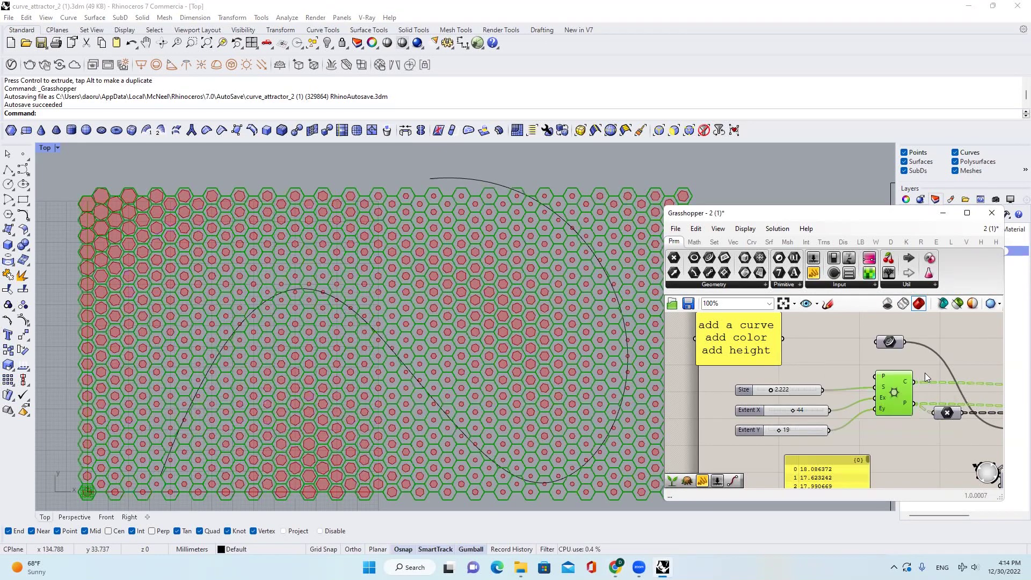
- Select the existing S-shaped curve in the viewport and examine the Grasshopper note listing the planned additions
left_click(547, 183)
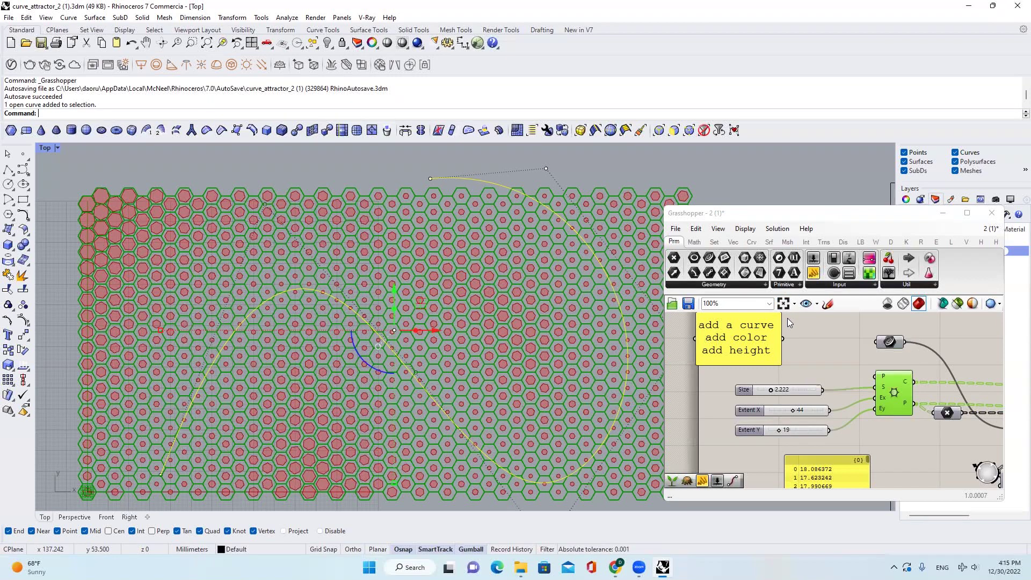
scroll(763, 372, "up", 4)
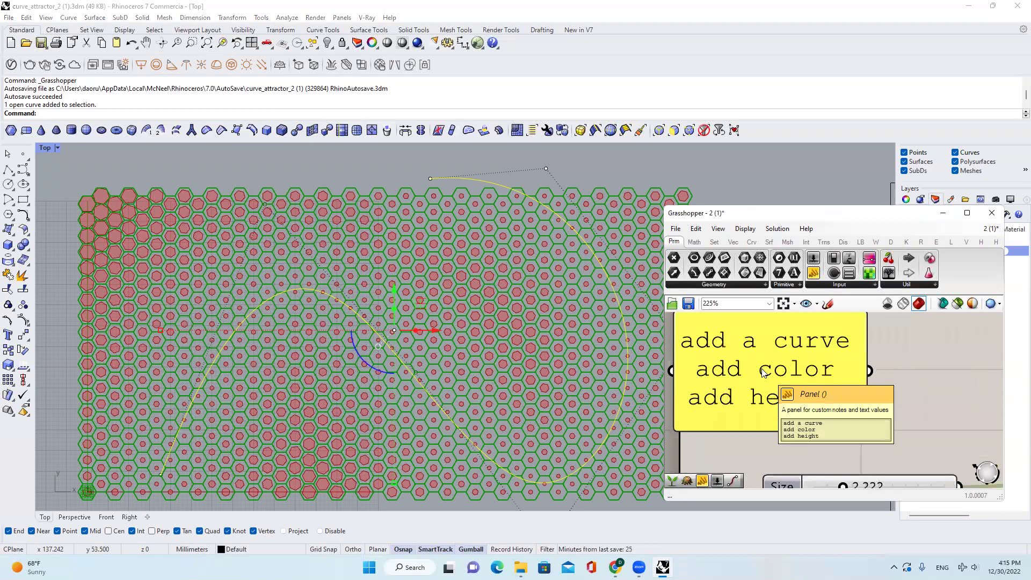
scroll(859, 375, "up", 1)
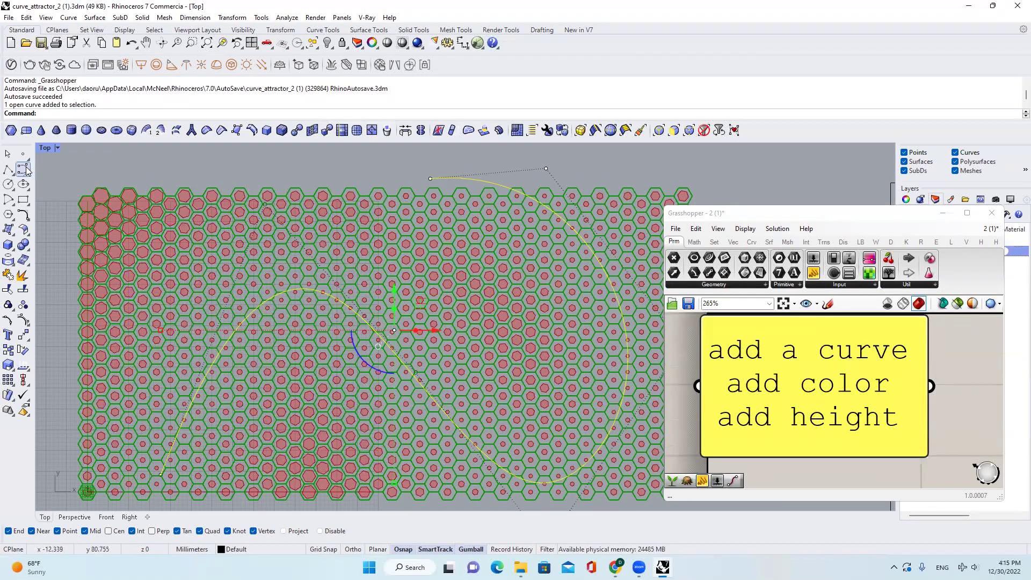
- Draw an open arched curve across the hexagonal pattern with four control points, then reshape it by moving one control point
left_click(23, 169)
left_click(264, 455)
left_click(440, 313)
left_click(606, 235)
scroll(537, 212, "down", 2)
left_click(639, 354)
key("Return")
left_click(373, 310)
left_click_drag(371, 271, 370, 350)
key("Escape")
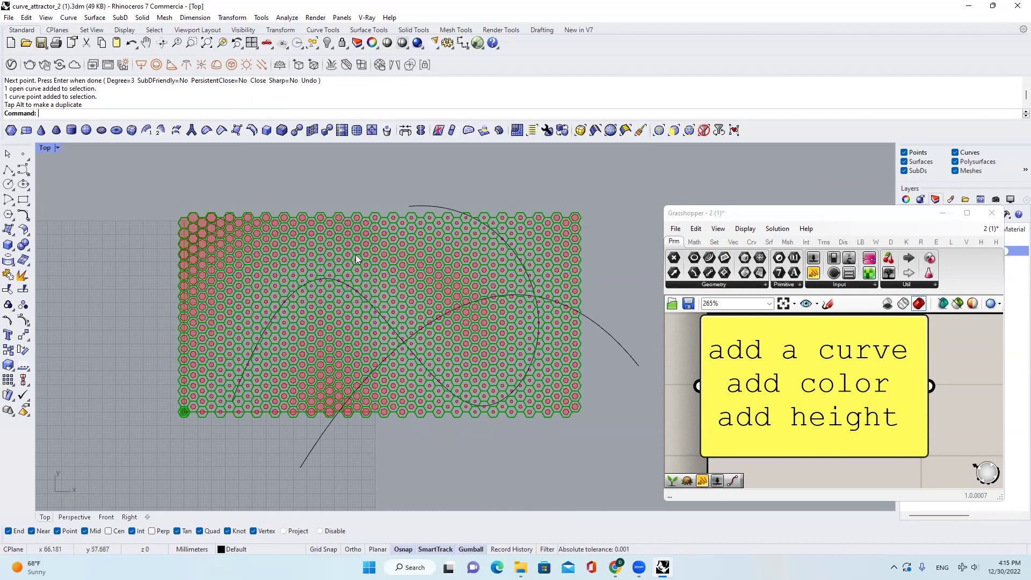
- Select the original S-shaped curve and mark the distances from an upper grid point to both curves
scroll(354, 253, "up", 2)
left_click(349, 288)
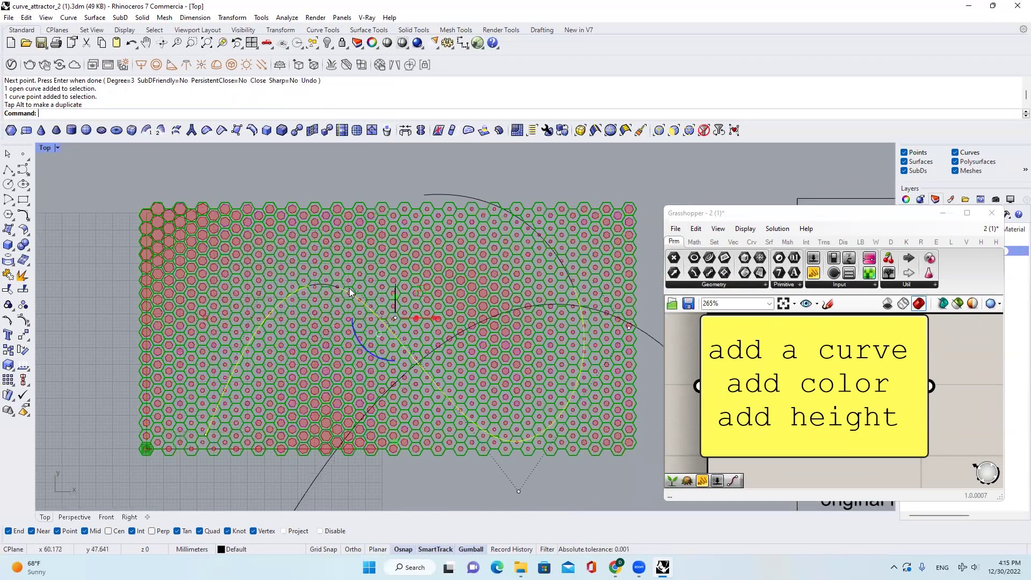
left_click(349, 288)
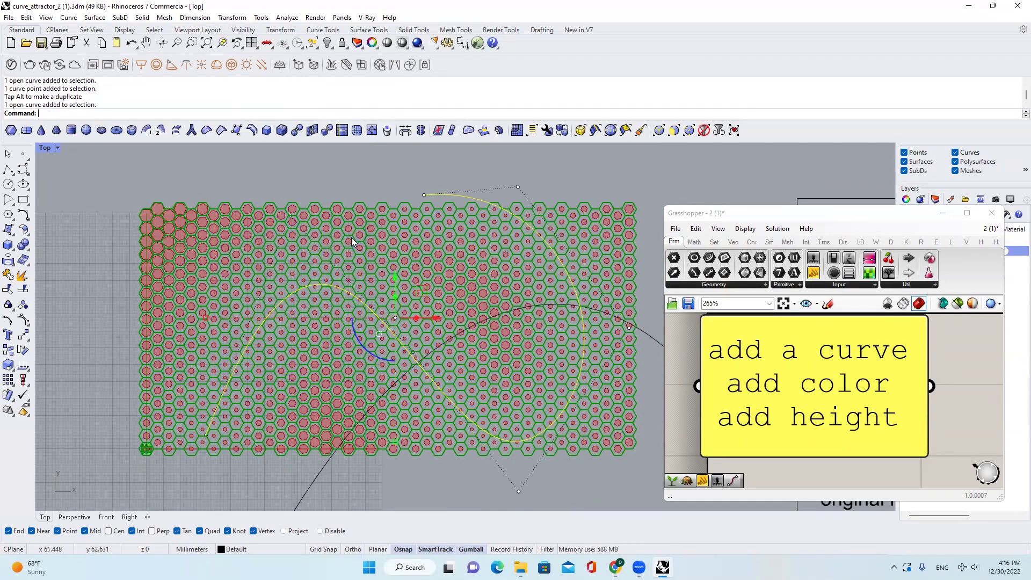
left_click(907, 509)
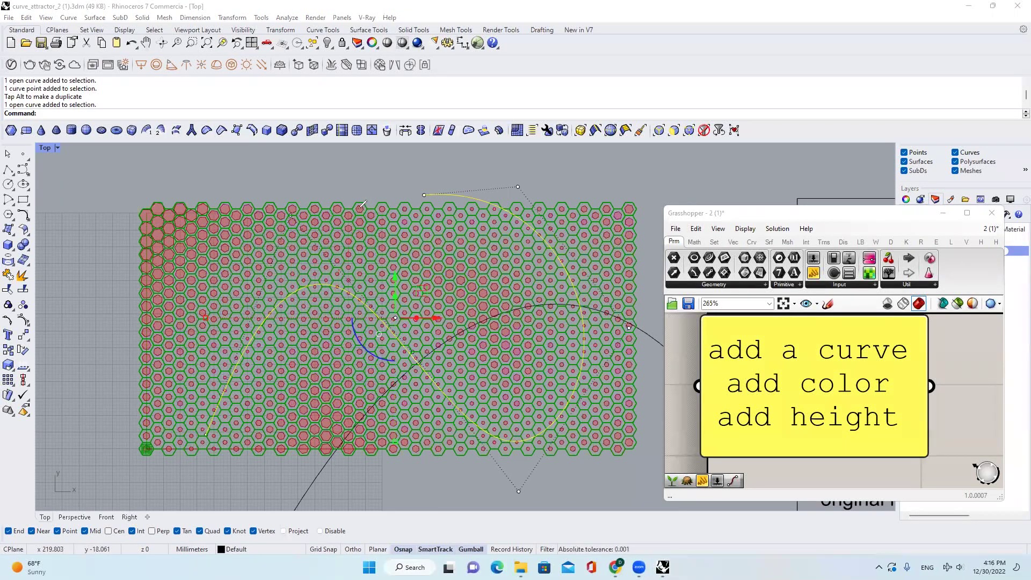
left_click_drag(360, 209, 336, 287)
left_click_drag(360, 209, 459, 326)
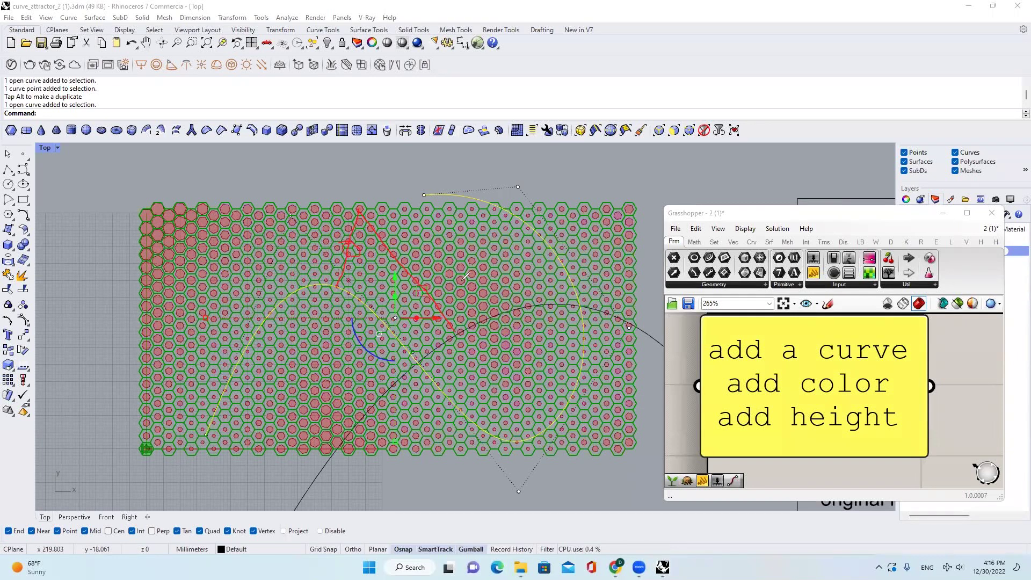
mouse_move(724, 397)
left_mouse_down()
mouse_move(851, 396)
mouse_move(874, 376)
mouse_move(717, 397)
mouse_move(762, 444)
mouse_move(926, 411)
mouse_move(712, 418)
left_mouse_up()
left_click(696, 89)
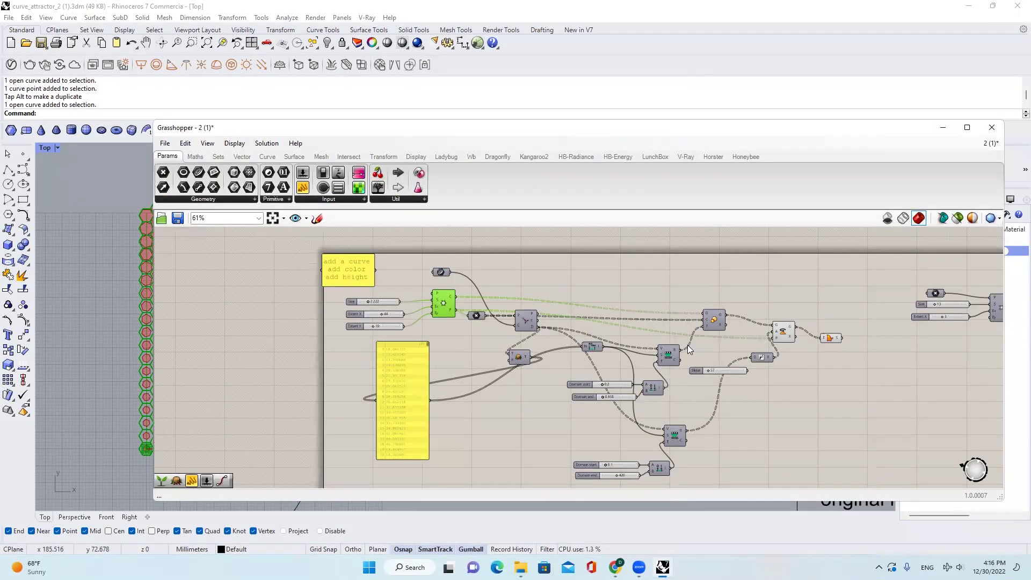
- Delete the panel of distance values below the hexagonal grid component
scroll(684, 329, "up", 2)
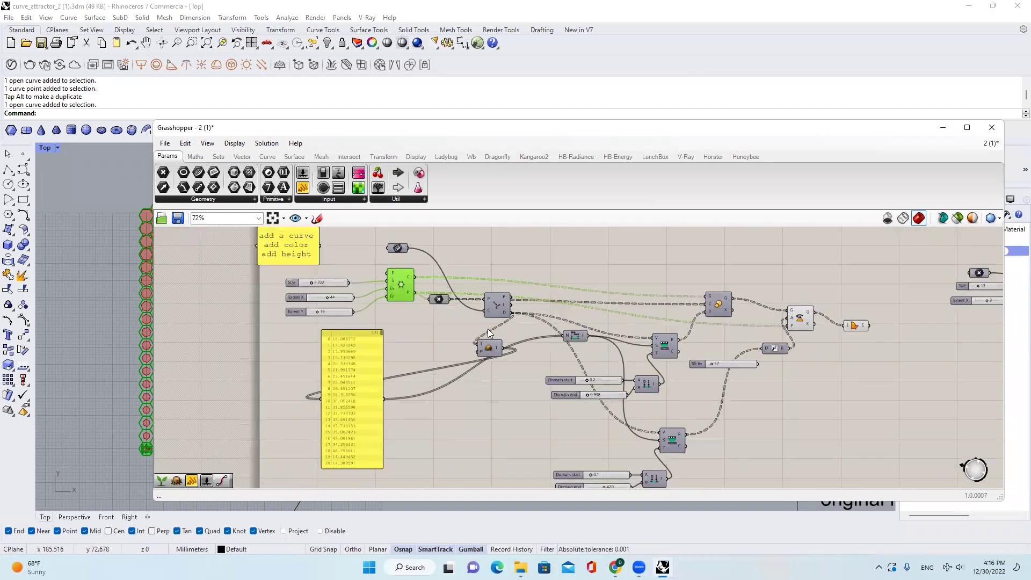
right_click_drag(415, 326, 457, 337)
scroll(463, 315, "up", 1)
left_click_drag(457, 337, 349, 317)
left_click_drag(507, 306, 486, 311)
left_click(432, 359)
scroll(544, 374, "up", 2)
key("Delete")
- Delete the pass-through point parameter and the unused slider, and tighten the layout of the domain and remap components
right_click_drag(552, 351, 503, 407)
left_click_drag(463, 343, 379, 379)
left_click_drag(557, 352, 456, 355)
key("Delete")
scroll(536, 349, "down", 3)
left_click_drag(649, 322, 614, 313)
left_click_drag(554, 370, 505, 367)
right_click_drag(586, 418, 584, 392)
left_click_drag(555, 436, 505, 438)
left_click_drag(684, 465, 607, 349)
left_click_drag(651, 299, 637, 359)
mouse_move(522, 308)
left_mouse_down()
mouse_move(500, 393)
mouse_move(508, 308)
left_mouse_up()
key("Delete")
- Rearrange the scale, radians, rotate and surface components, and place the curve parameter beneath the hexagonal grid component
right_click_drag(698, 354, 681, 373)
left_click(773, 304)
left_click_drag(773, 305, 781, 294)
left_click_drag(816, 318, 844, 311)
left_click_drag(735, 340, 691, 443)
left_click_drag(702, 306, 727, 292)
left_click_drag(383, 250, 367, 322)
- Disable the surface component at the end of the hexagon definition
left_click_drag(483, 127, 521, 120)
left_click(855, 305)
middle_click(855, 306)
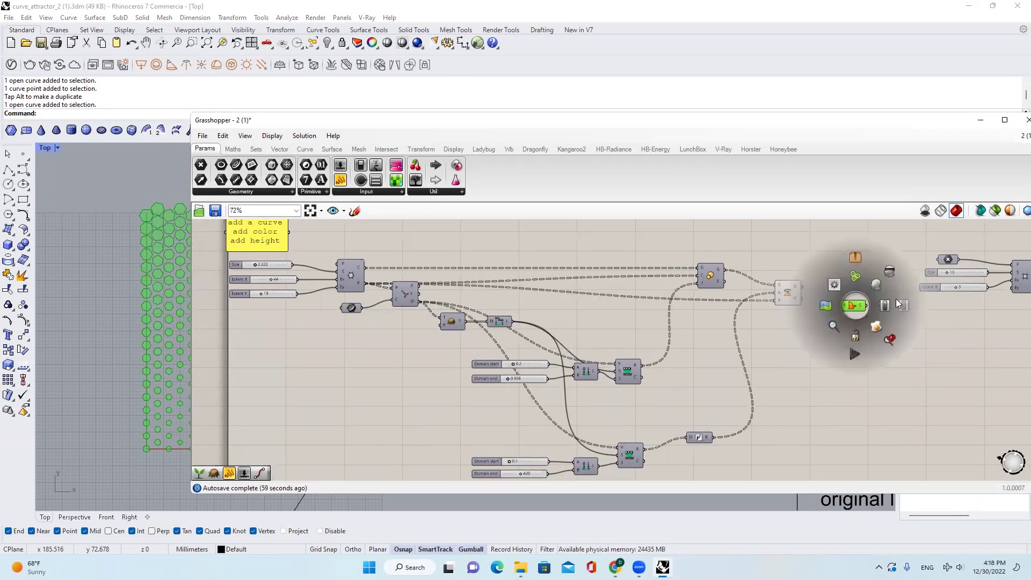
left_click(901, 305)
left_click(878, 320)
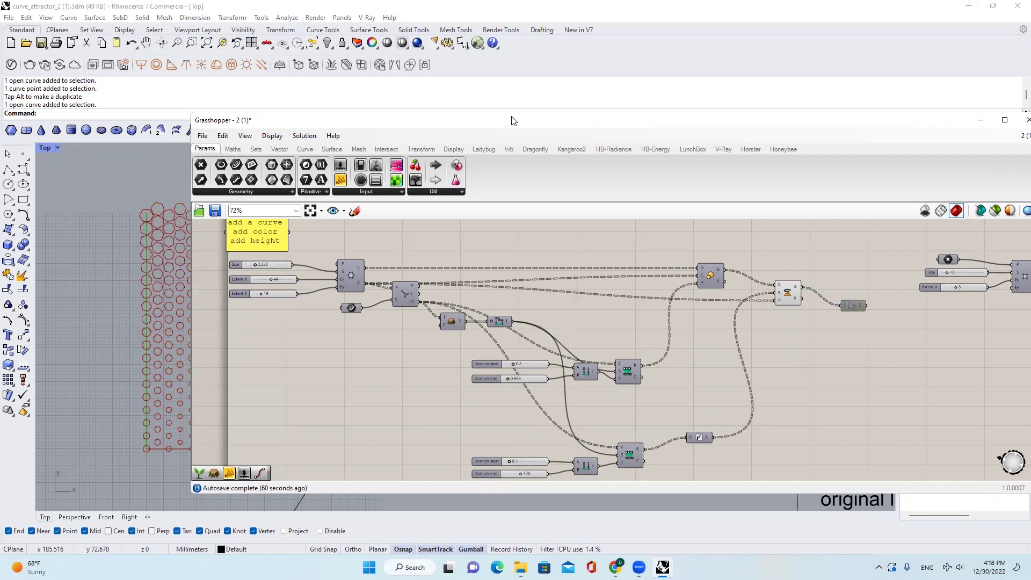
- Move the Grasshopper window clear of the hexagon pattern and enable the curve parameter's preview
left_click_drag(513, 121, 832, 118)
scroll(684, 341, "up", 2)
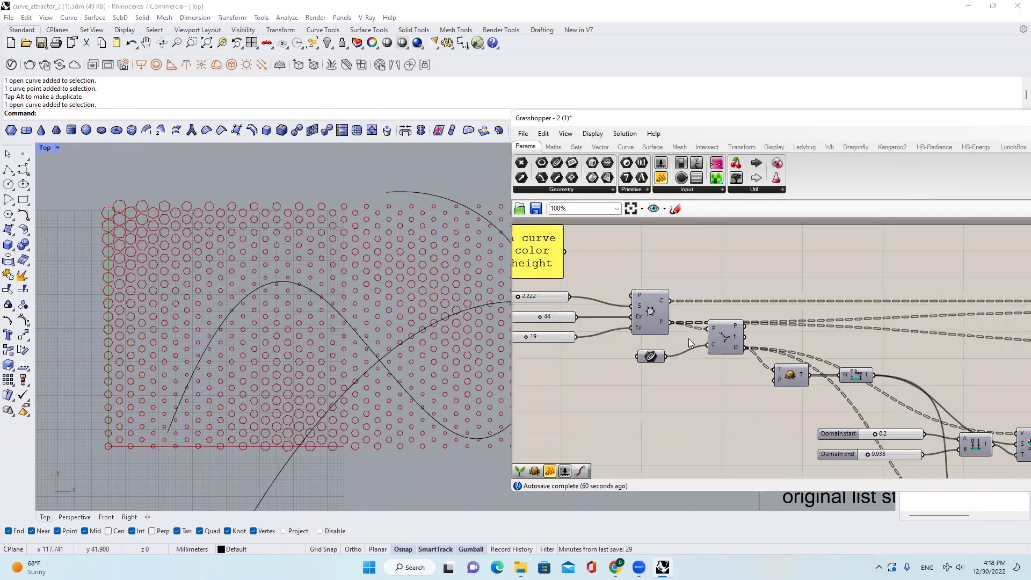
scroll(688, 338, "up", 1)
scroll(397, 349, "down", 2)
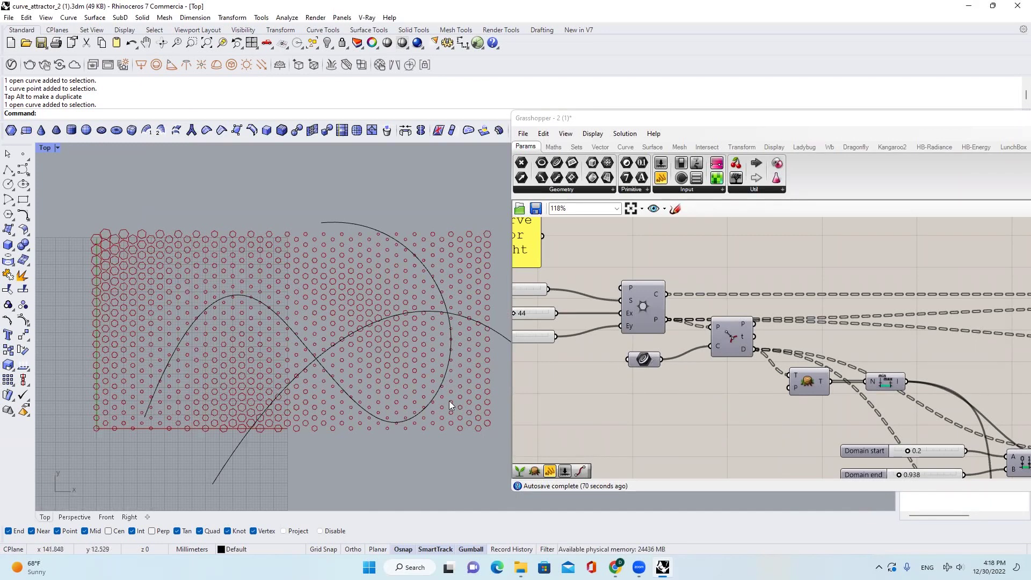
middle_click(645, 361)
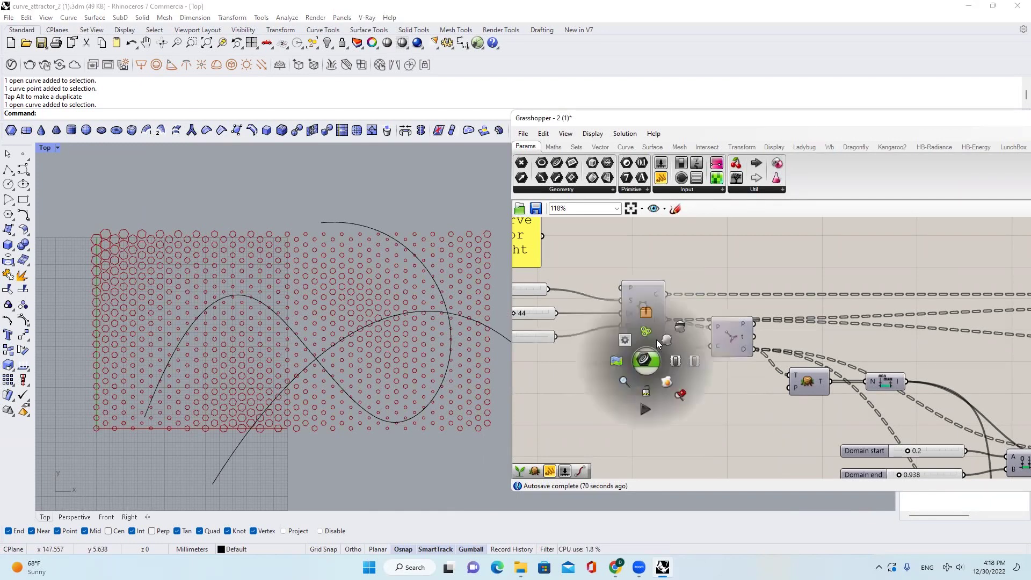
left_click(663, 339)
left_click(657, 339)
left_click(643, 359)
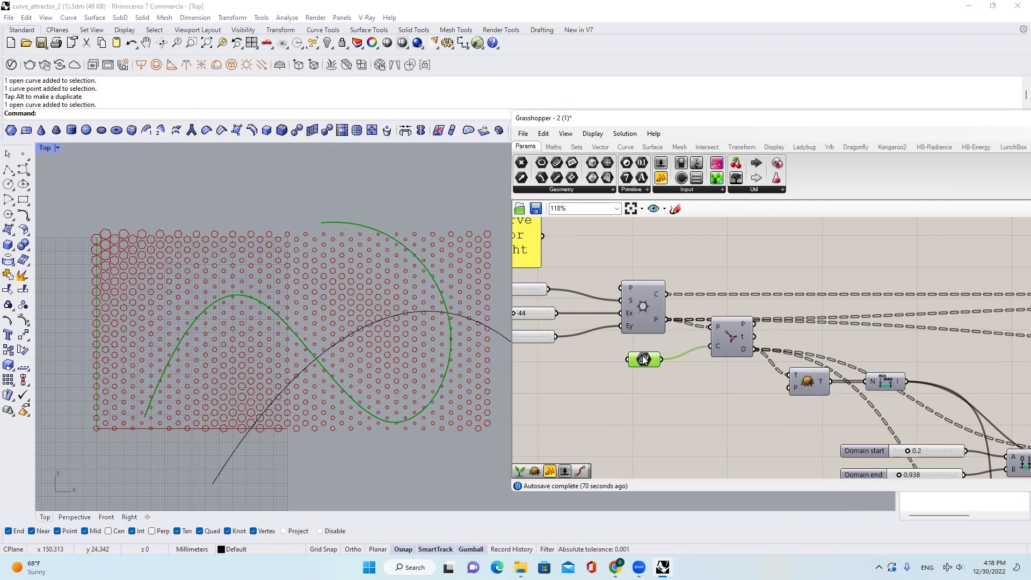
- Reference both the S-shaped and the arched curve in the curve parameter as multiple curves
right_click(643, 359)
left_click(671, 480)
left_click_drag(381, 430, 267, 301)
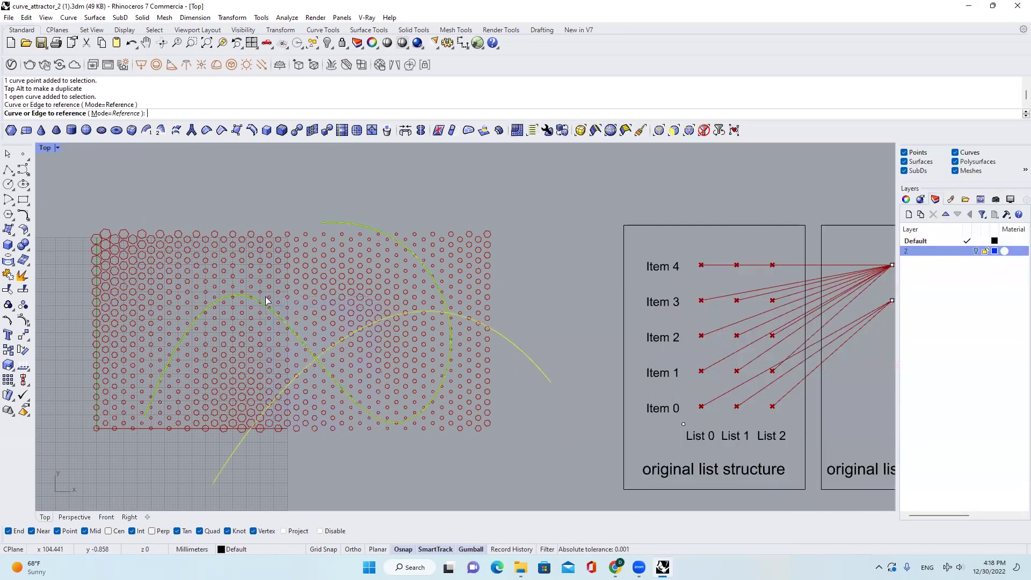
right_click(503, 372)
left_click(693, 398)
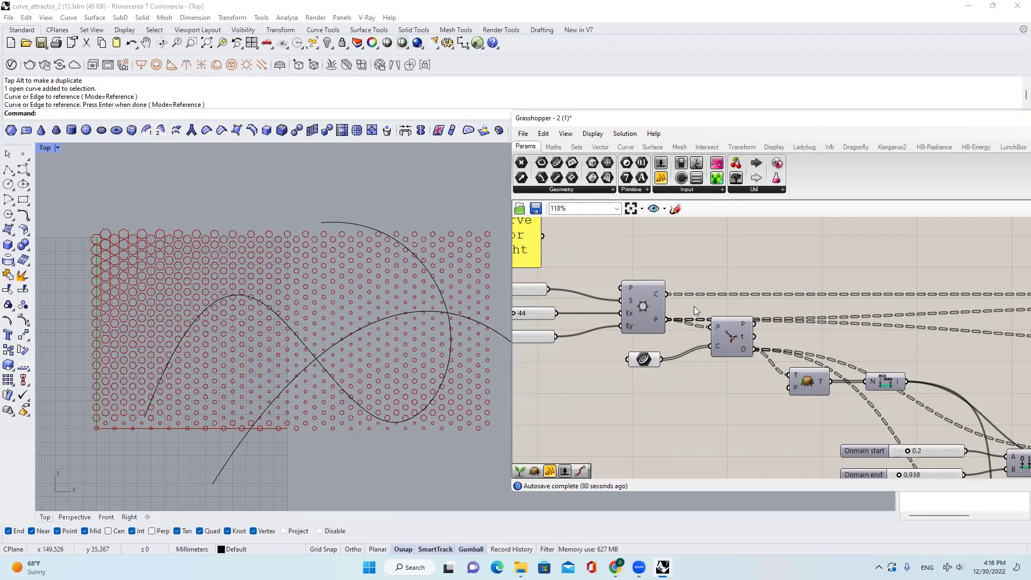
- Add a tall panel that lists the Distance output of the curve closest point component
left_click_drag(661, 185, 758, 349)
left_click_drag(859, 445, 859, 516)
right_click_drag(750, 350, 693, 344)
mouse_move(693, 344)
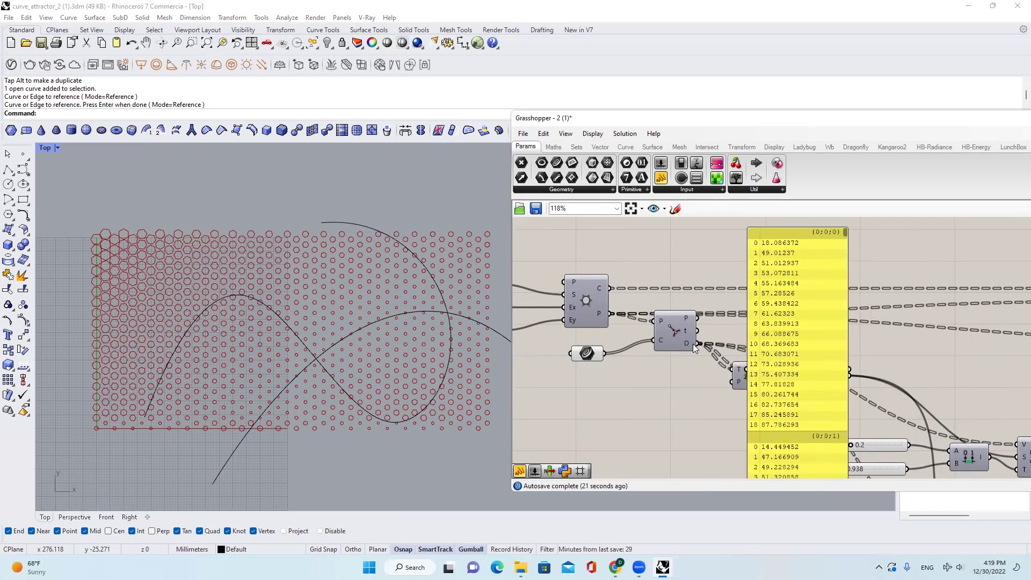
- Set the hexagonal grid's Extent X to 40 and Extent Y to 20
right_click_drag(692, 344, 898, 345)
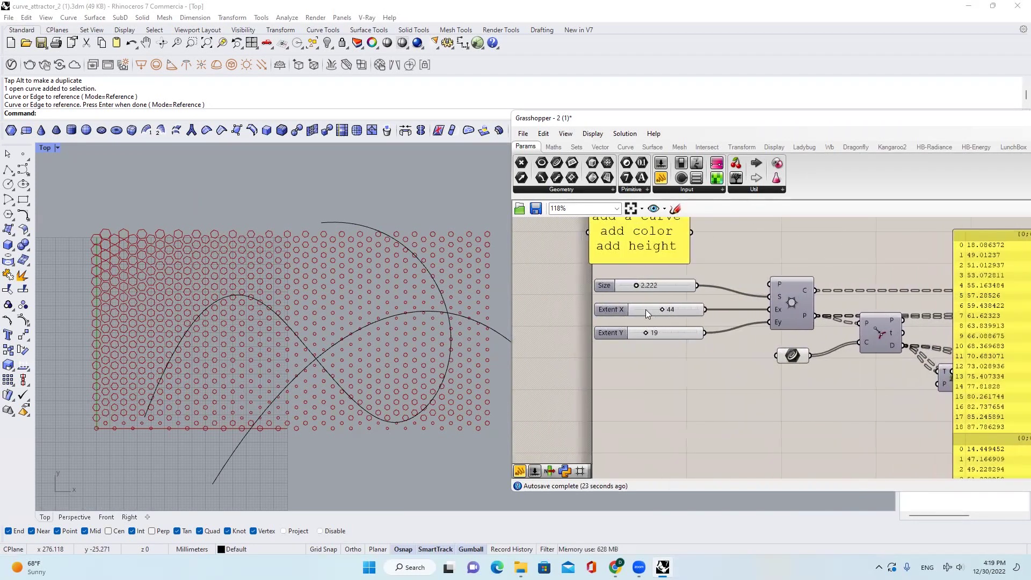
scroll(646, 309, "up", 2)
left_click(686, 308)
double_click(697, 307)
type("40")
left_click(672, 357)
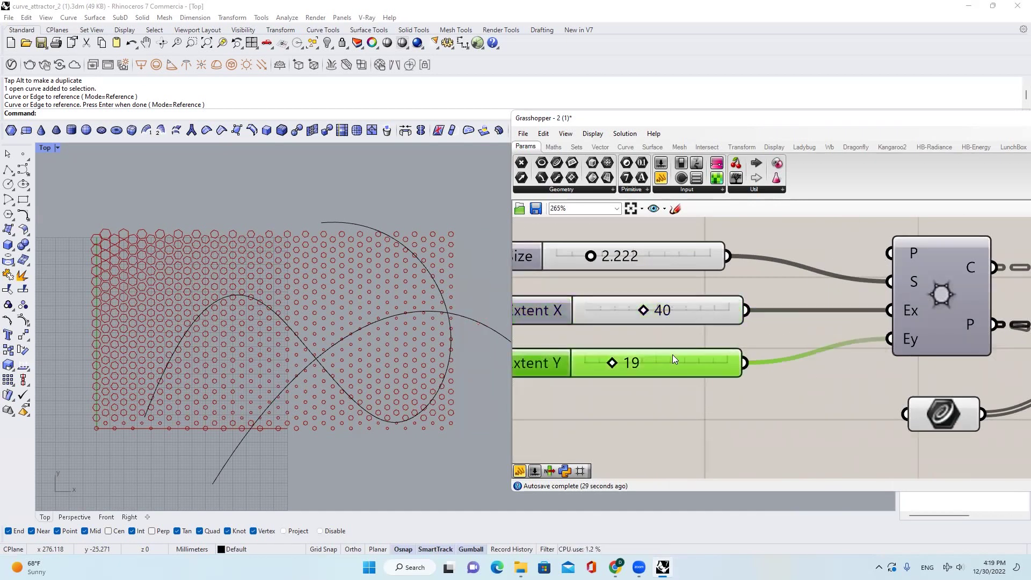
double_click(675, 361)
type("20")
key("Return")
scroll(724, 319, "down", 7)
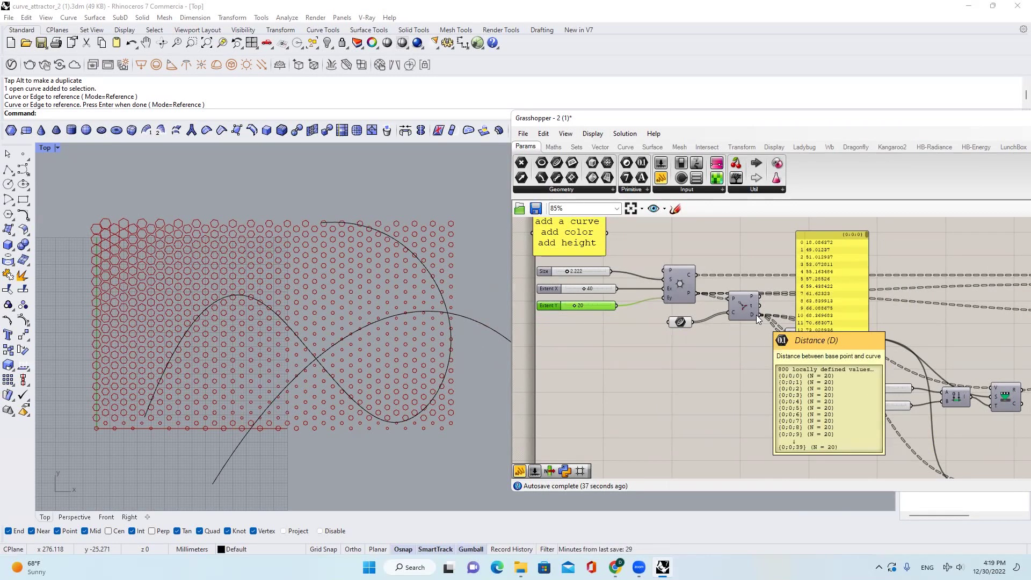
- Reposition the distance values panel higher on the canvas beside the curve closest point component
left_click_drag(817, 315, 882, 290)
right_click_drag(881, 290, 848, 342)
scroll(847, 342, "up", 1)
left_click_drag(848, 342, 795, 296)
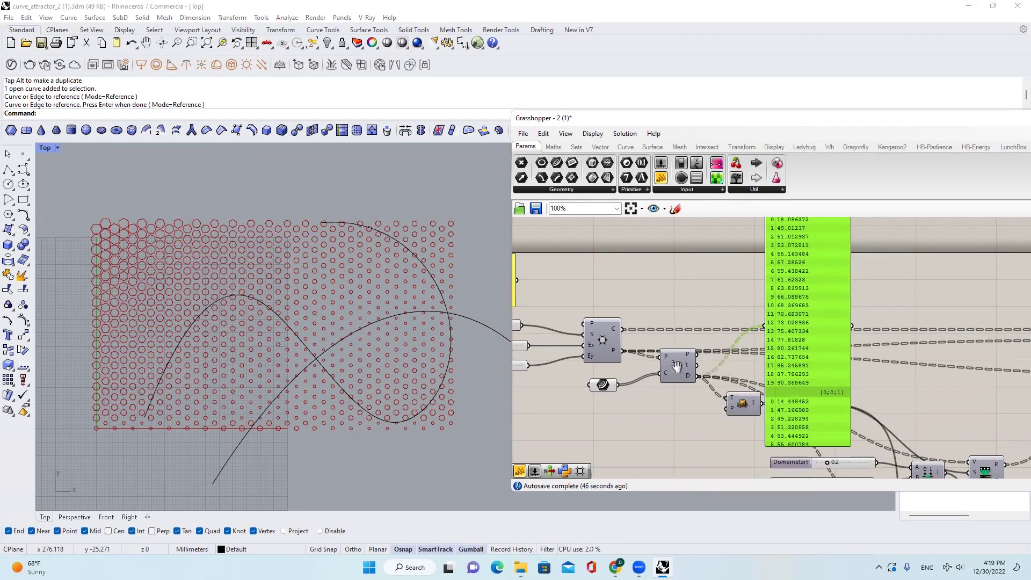
right_click_drag(533, 339, 612, 337)
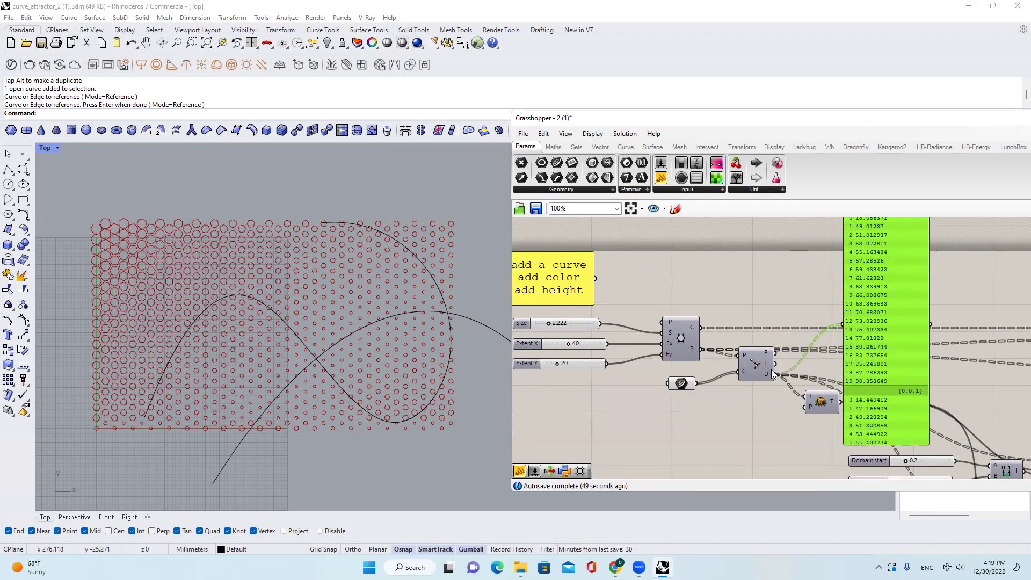
- Highlight the two referenced curves through the curve parameter, then examine the original list structure example
mouse_move(771, 374)
left_click(681, 382)
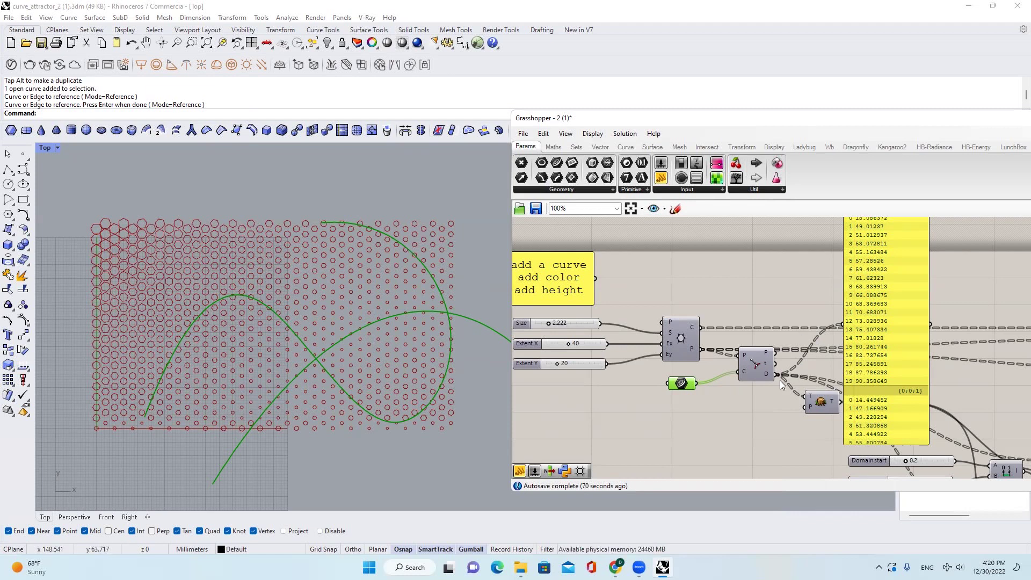
scroll(852, 372, "down", 2)
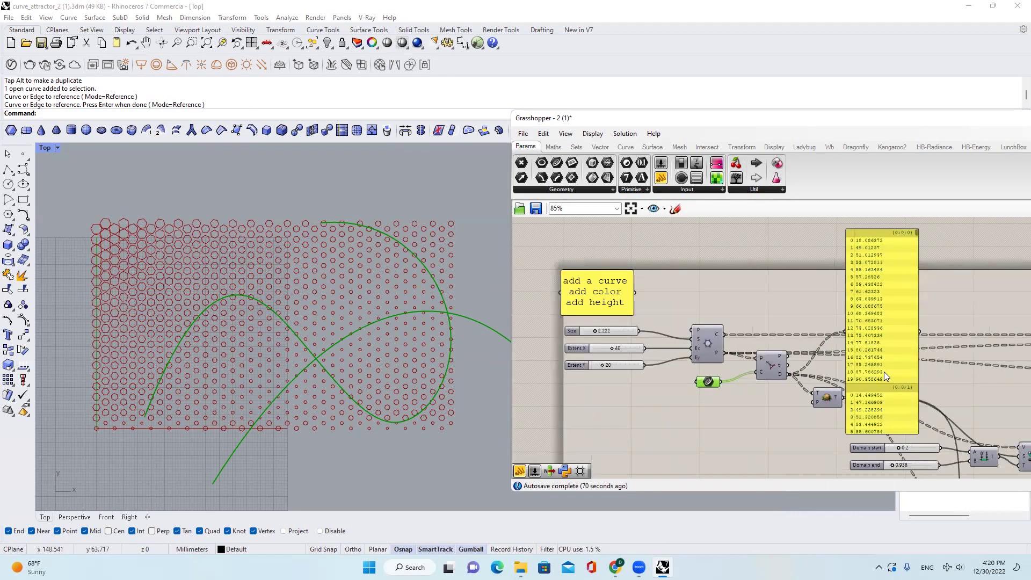
right_click_drag(883, 371, 793, 367)
left_click(805, 348)
left_click_drag(805, 348, 809, 344)
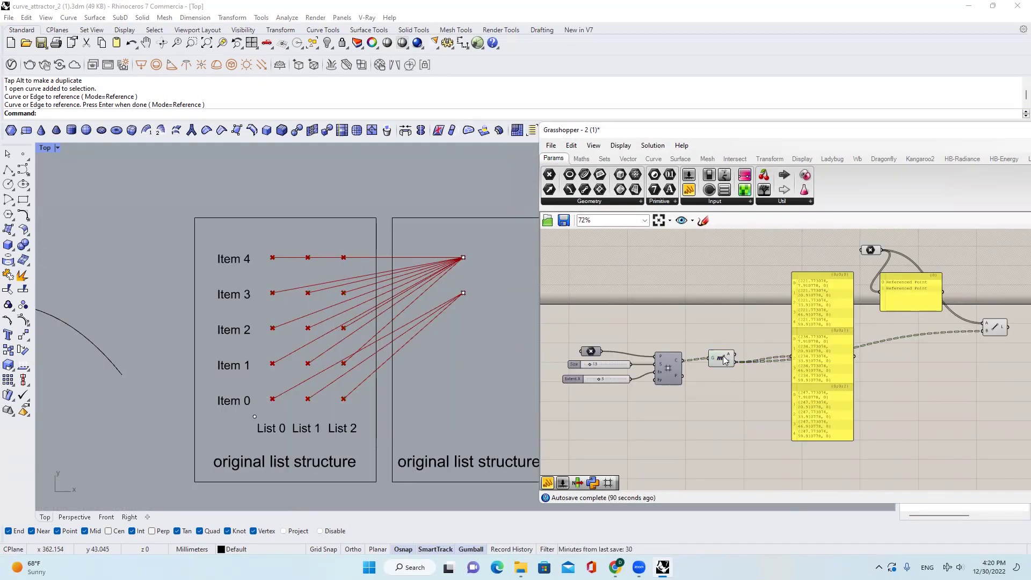
- Check the example's grid points and its two reference points by window-selecting them in the viewport
left_click_drag(221, 236, 351, 413)
left_click_drag(446, 246, 484, 303)
key("Escape")
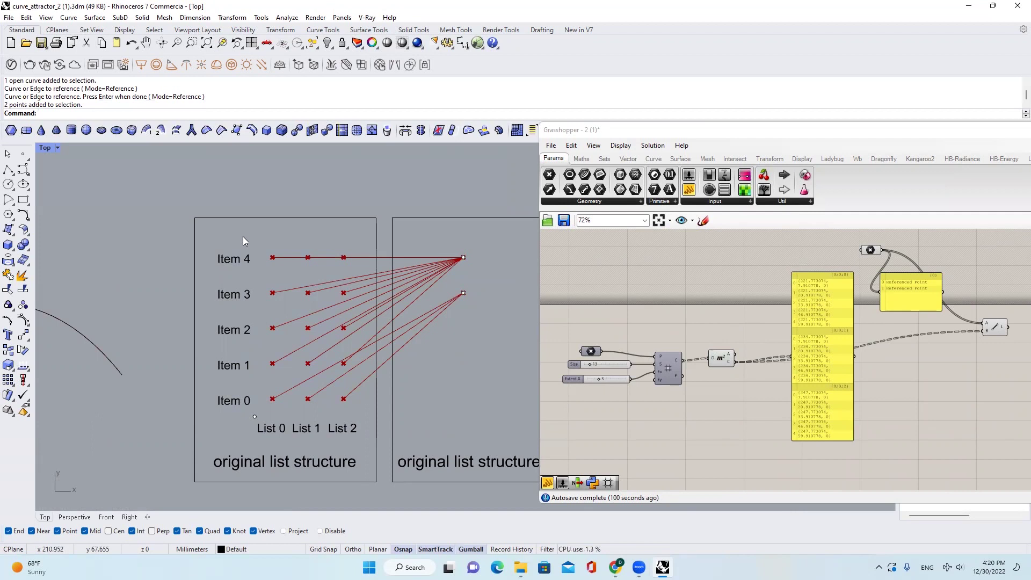
left_click_drag(243, 236, 499, 316)
key("Escape")
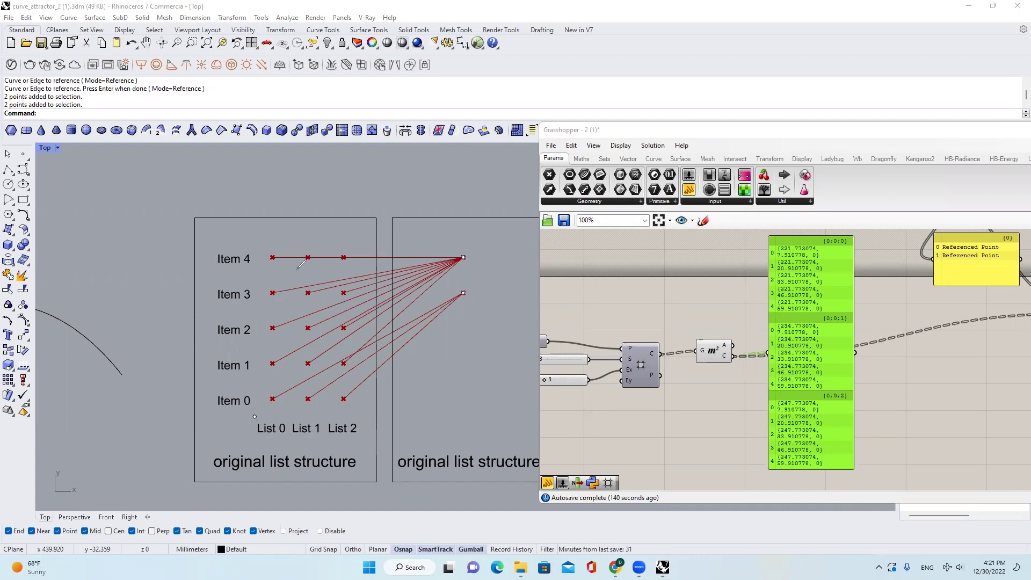
- Mark Lists 0 to 2, Items 0 to 4 and the two referenced points in the example, then clear the markings
mouse_move(277, 409)
left_mouse_down()
mouse_move(265, 397)
mouse_move(267, 280)
mouse_move(282, 310)
mouse_move(286, 411)
mouse_move(309, 240)
mouse_move(313, 407)
mouse_move(332, 373)
mouse_move(341, 252)
mouse_move(354, 405)
mouse_move(356, 364)
left_mouse_up()
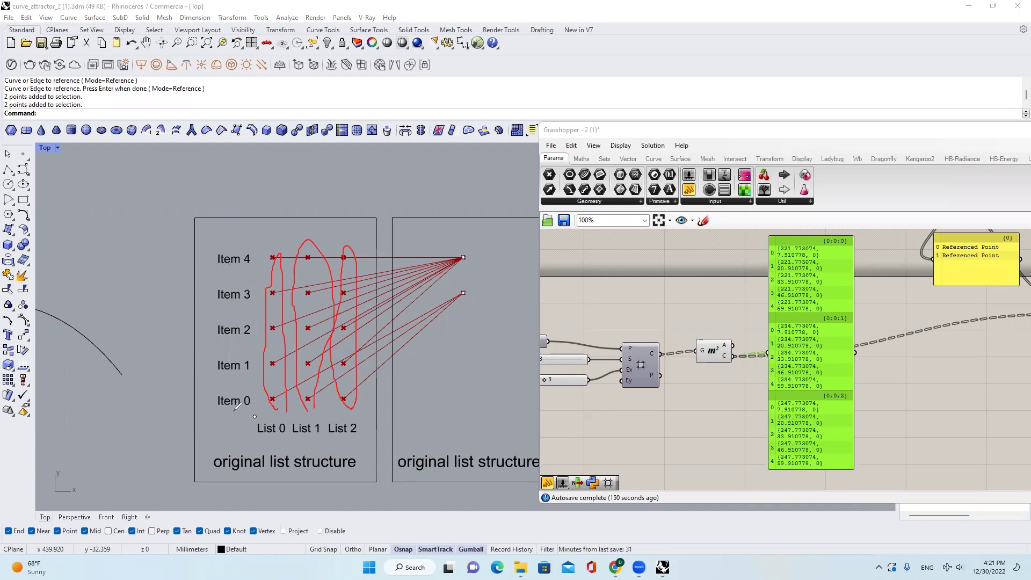
left_click_drag(229, 414, 285, 413)
left_click_drag(231, 373, 279, 371)
left_click_drag(227, 334, 261, 334)
left_click_drag(224, 298, 287, 305)
left_click_drag(227, 272, 282, 272)
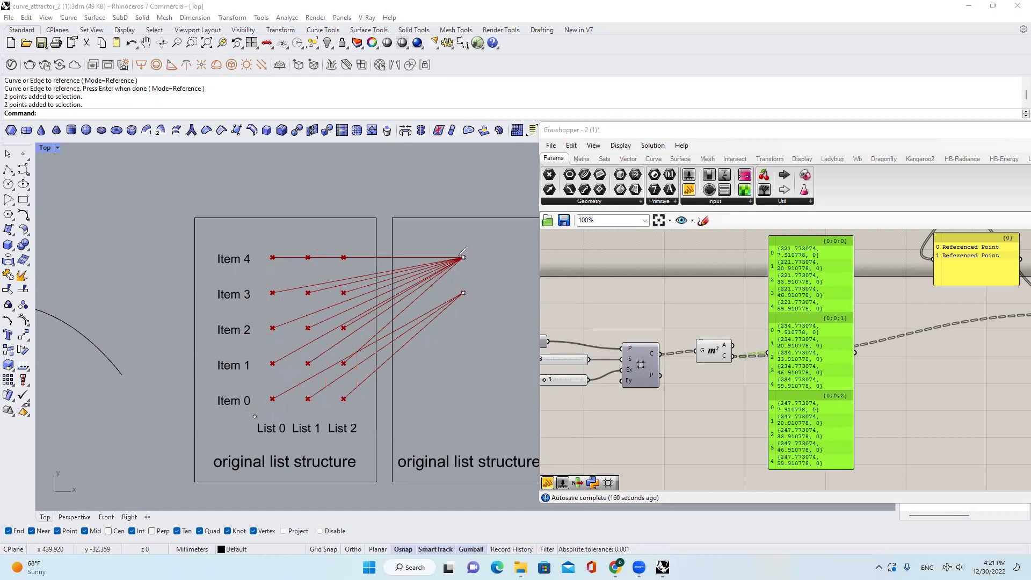
mouse_move(455, 249)
left_mouse_down()
mouse_move(480, 286)
mouse_move(456, 302)
mouse_move(453, 255)
left_mouse_up()
mouse_move(1012, 261)
left_mouse_down()
mouse_move(945, 257)
mouse_move(978, 228)
mouse_move(994, 257)
mouse_move(1014, 244)
left_mouse_up()
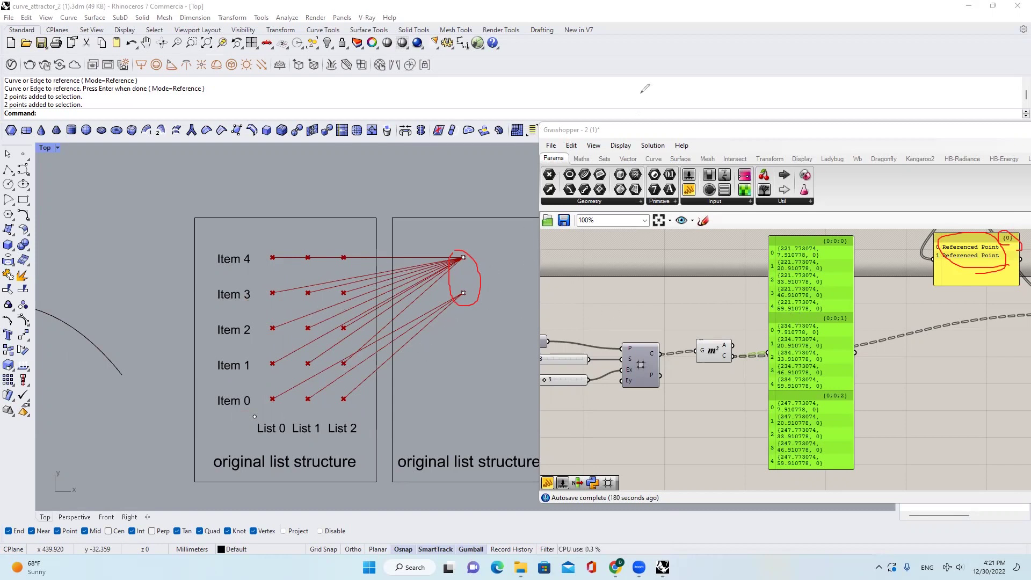
key("Escape")
- Move the example's lower reference point down to between the Item 2 and Item 1 rows
left_click(463, 293)
left_click(463, 292)
left_click_drag(462, 265, 461, 322)
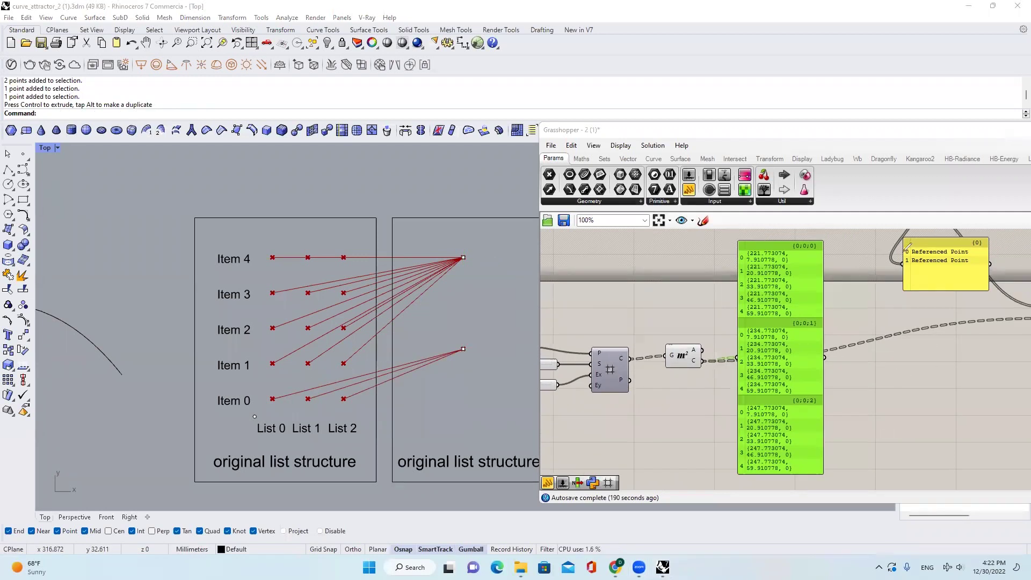
- Mark item 0 of each list, link each to the first referenced point, then circle the second referenced point and the example's upper reference point
left_click_drag(745, 251, 748, 254)
left_click_drag(823, 258, 902, 251)
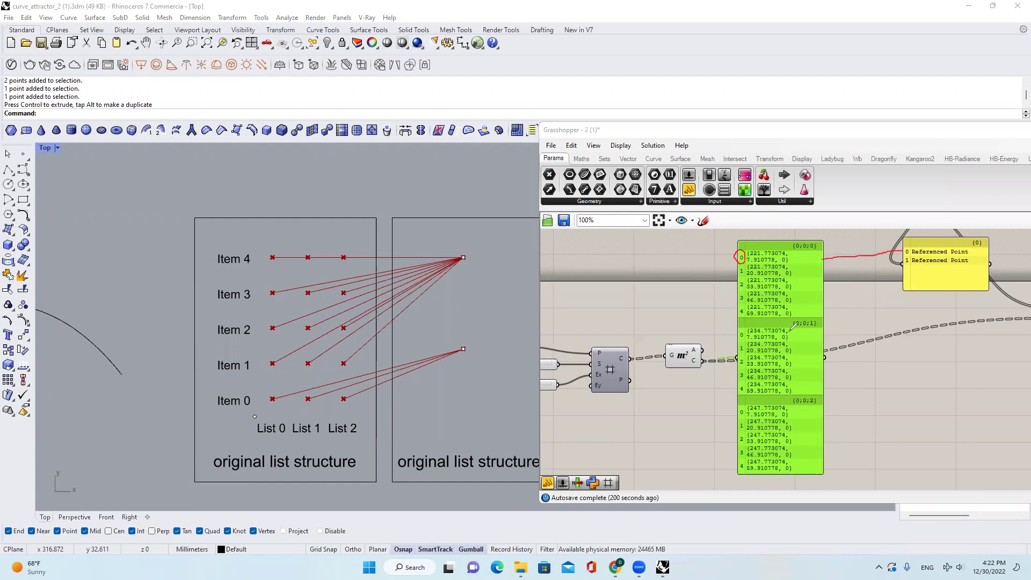
left_click_drag(735, 332, 750, 330)
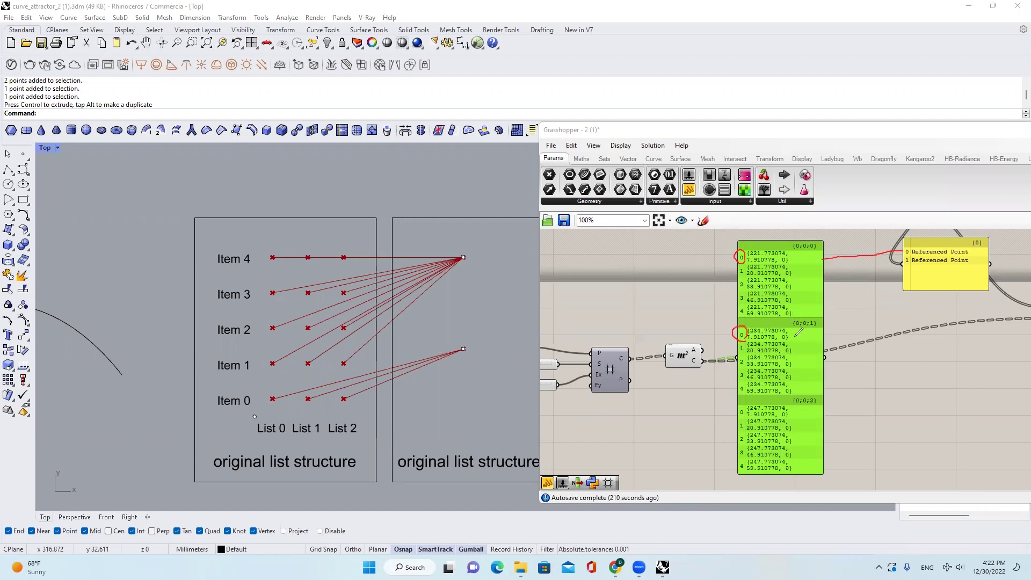
left_click_drag(831, 303, 911, 249)
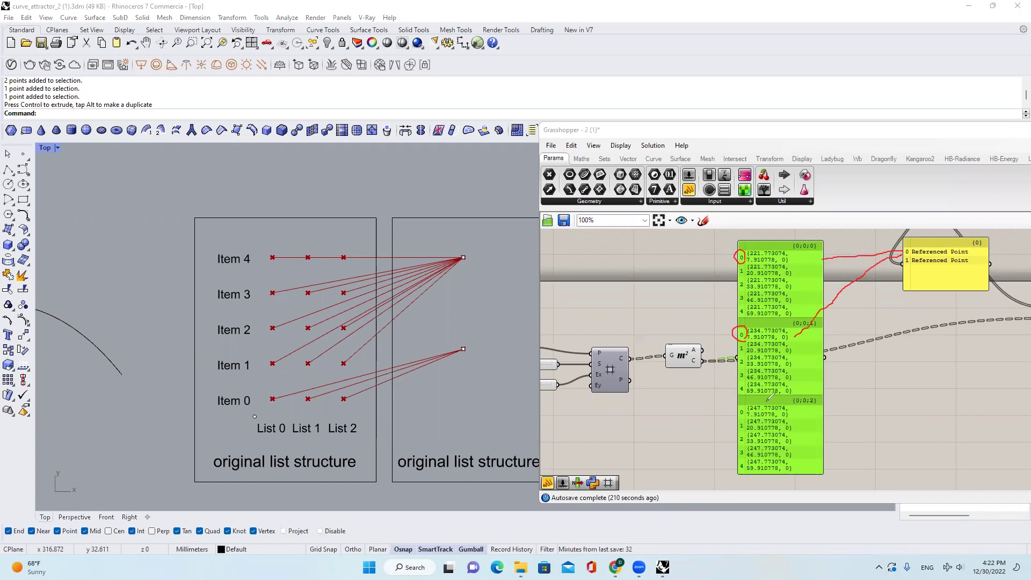
mouse_move(749, 407)
left_mouse_down()
mouse_move(736, 417)
mouse_move(838, 339)
mouse_move(907, 247)
left_mouse_up()
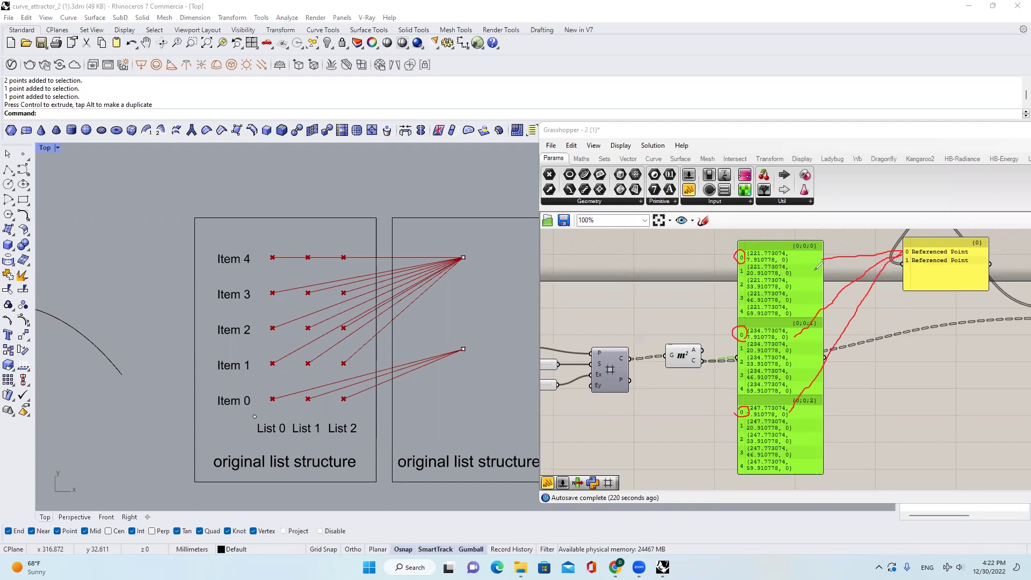
mouse_move(905, 265)
left_mouse_down()
mouse_move(978, 259)
mouse_move(909, 255)
left_mouse_up()
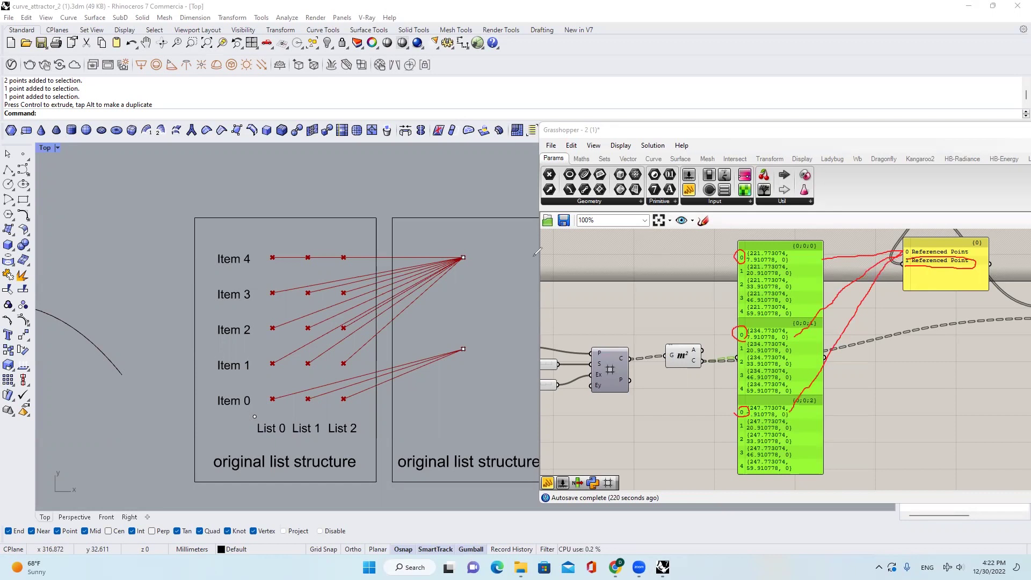
left_click_drag(480, 241, 460, 253)
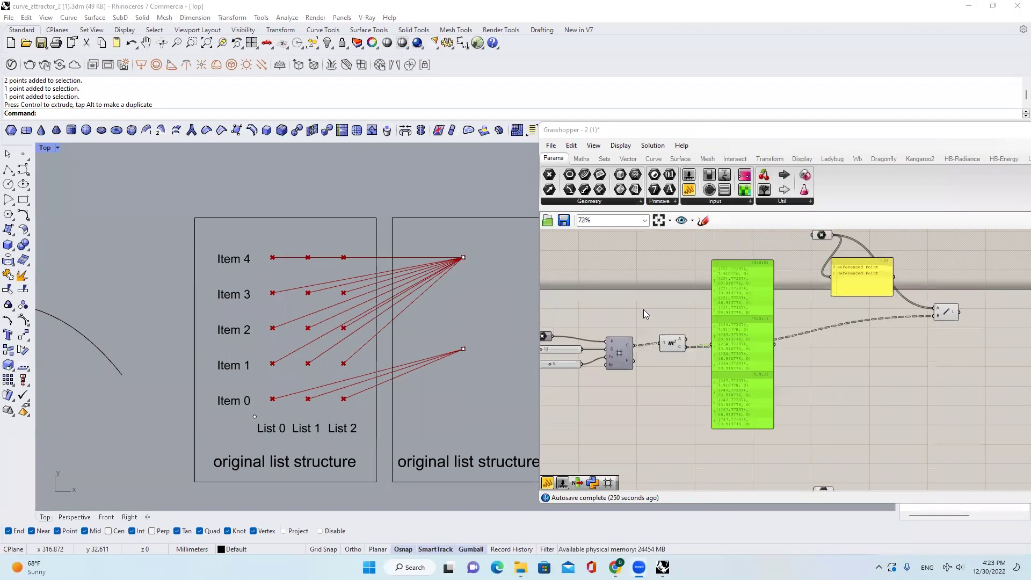
- Examine the grafted and flattened list structure example, comparing its centroid panel with the referenced points panel
scroll(643, 310, "up", 1)
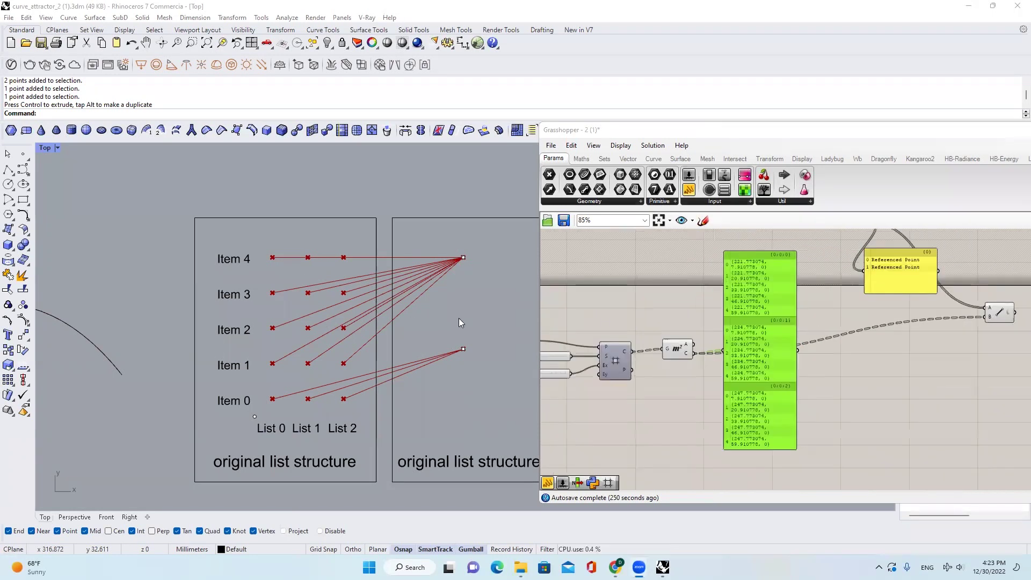
scroll(460, 317, "down", 6)
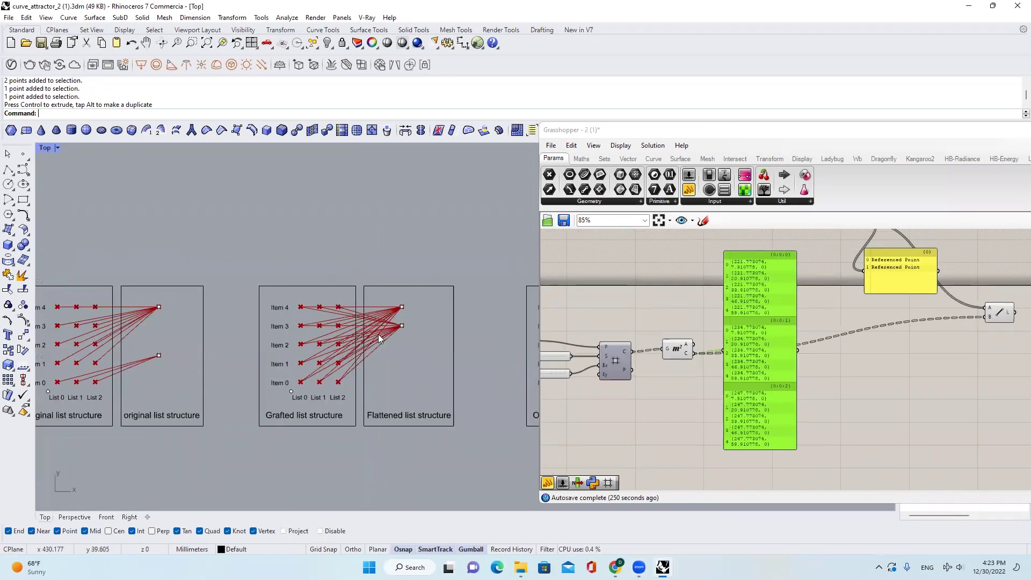
scroll(326, 353, "up", 3)
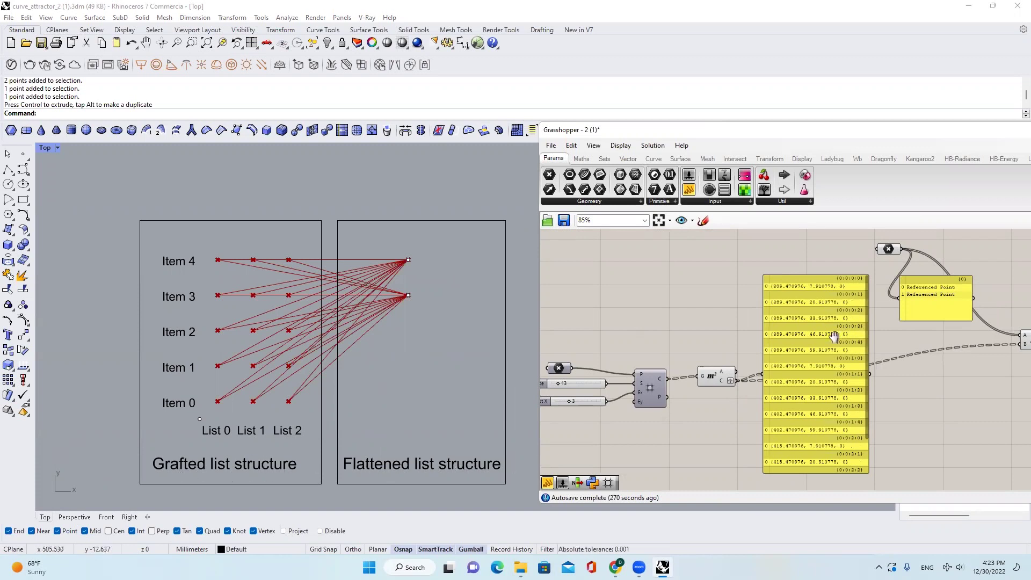
scroll(886, 314, "up", 1)
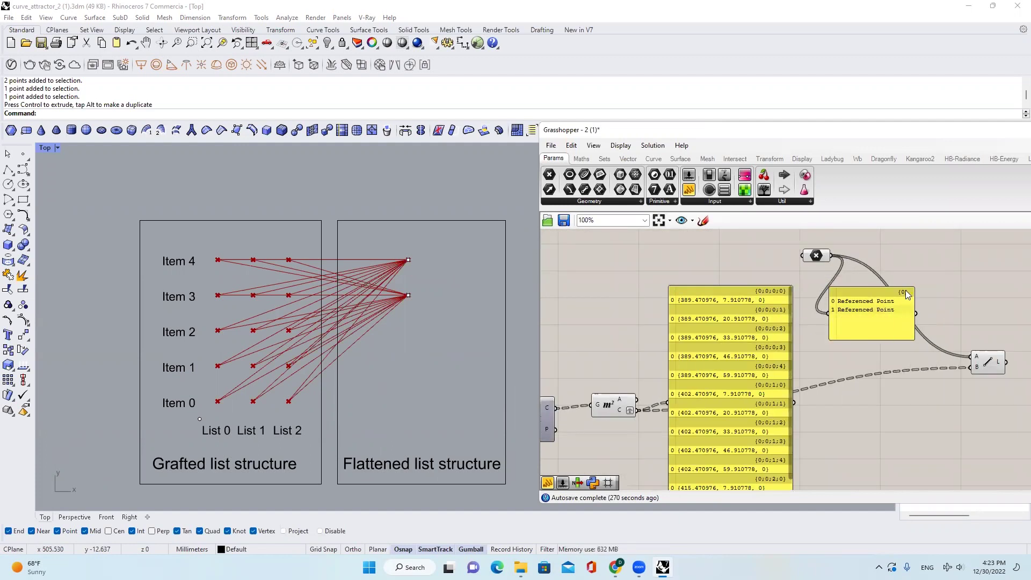
scroll(735, 367, "down", 2)
right_click_drag(619, 410, 689, 377)
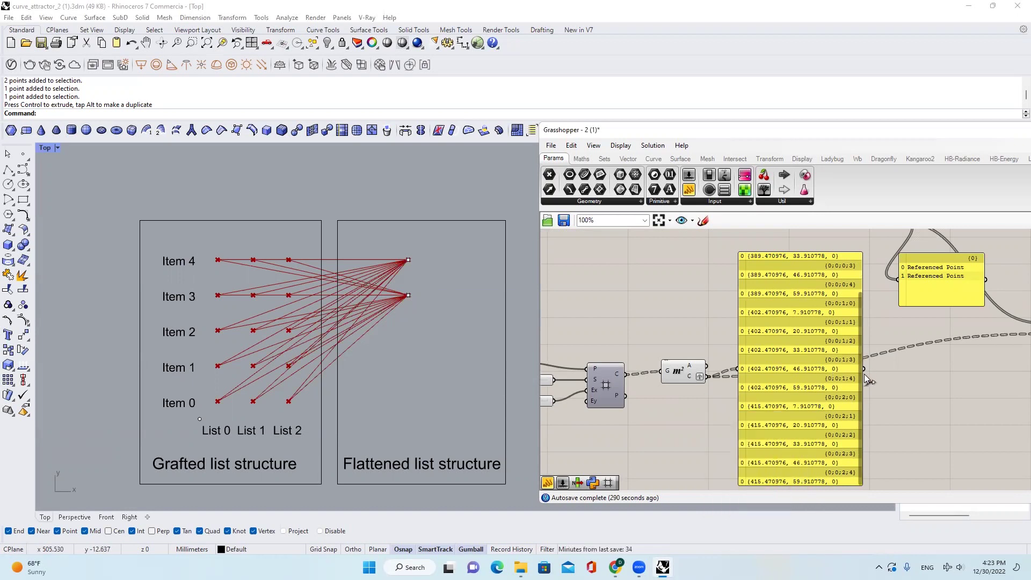
scroll(856, 323, "up", 2)
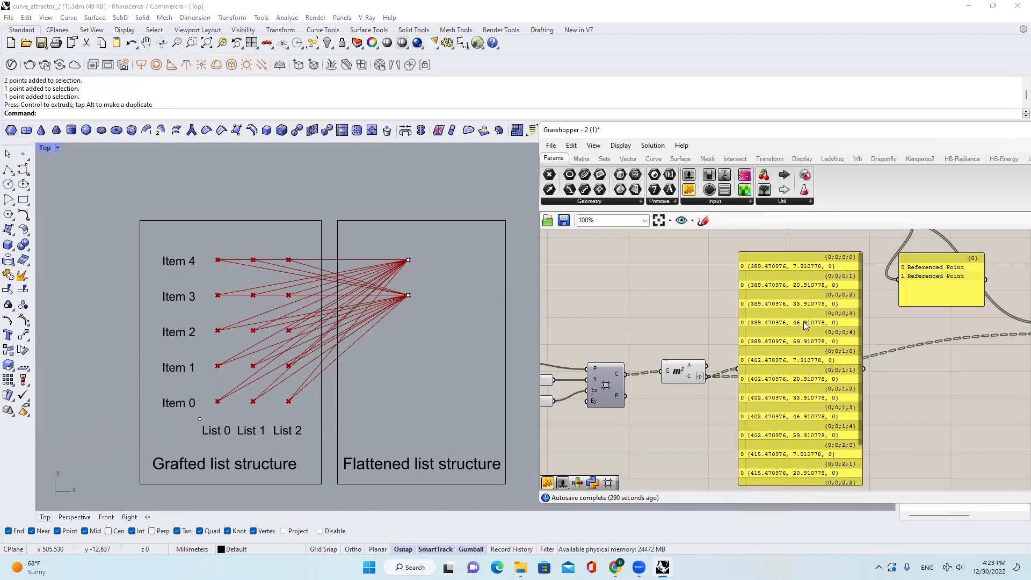
scroll(803, 321, "down", 2)
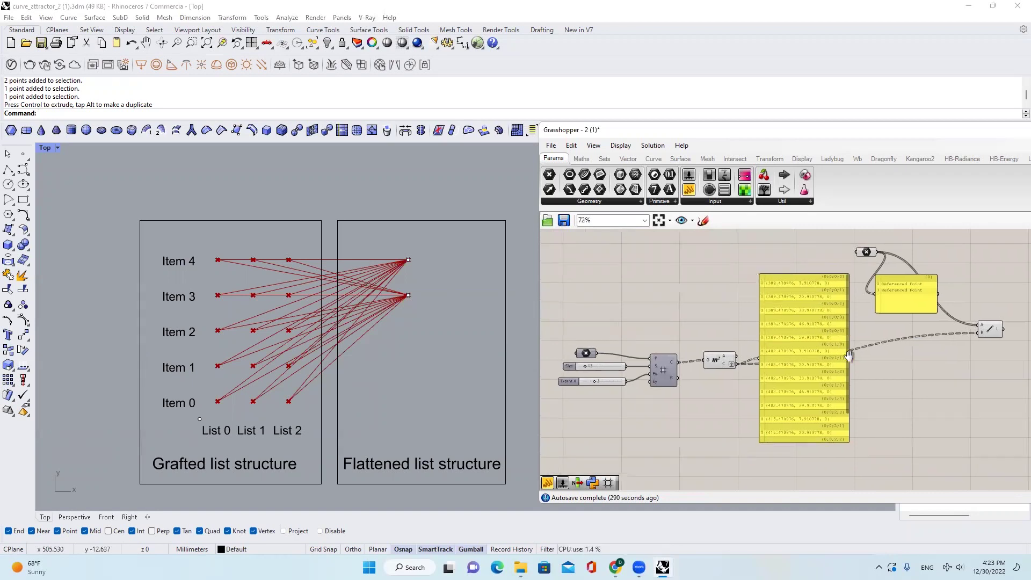
- Add a panel below the example's Area component, inspect the grid's Cells output in it, then connect the grafted centroid output instead
scroll(849, 356, "up", 1)
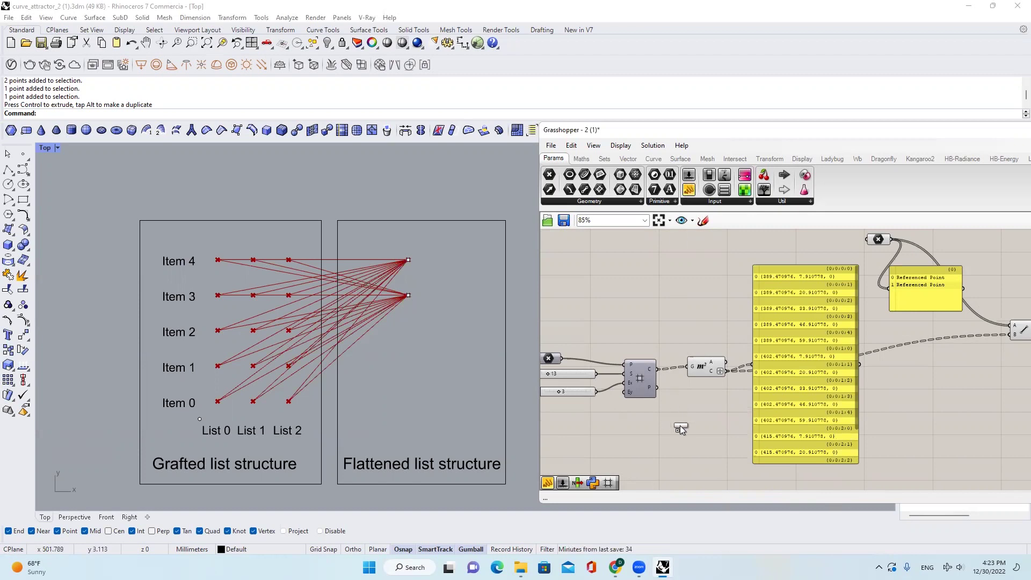
left_click(681, 429)
left_click_drag(659, 369, 645, 427)
mouse_move(650, 372)
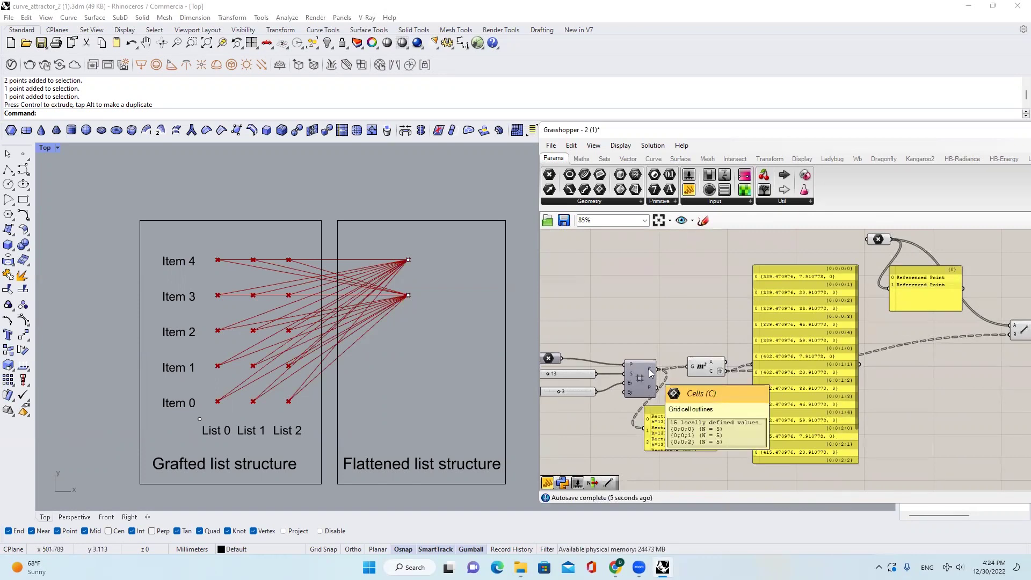
left_click_drag(730, 370, 661, 415)
left_click(730, 375)
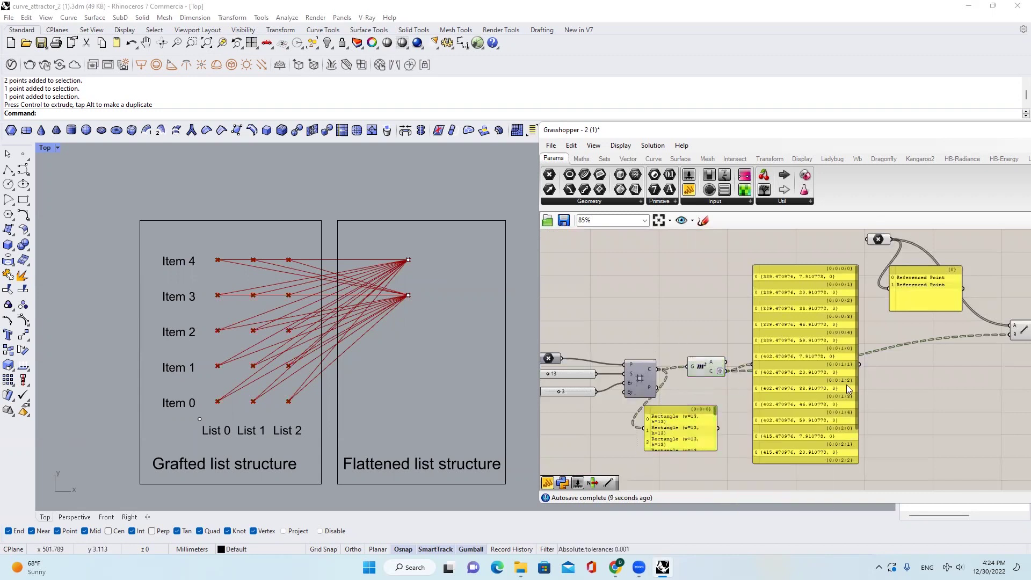
- Review the grafted centroid branches from {0;0;0;0} to {0;0;2;4}, then check the flattened example's two reference points in the viewport
scroll(848, 303, "up", 3)
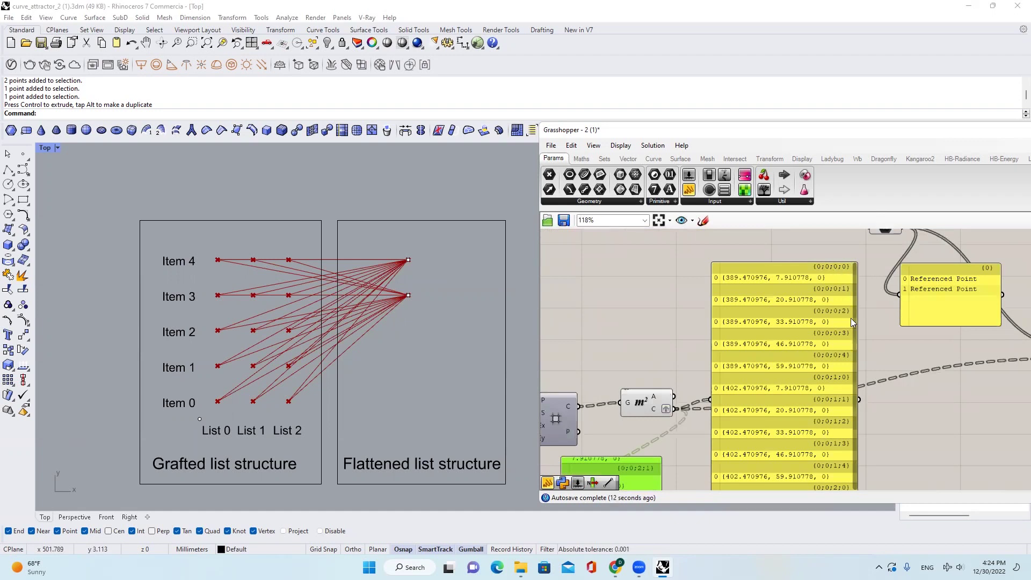
right_click_drag(851, 318, 847, 293)
left_click_drag(853, 344, 855, 420)
right_click_drag(854, 420, 856, 378)
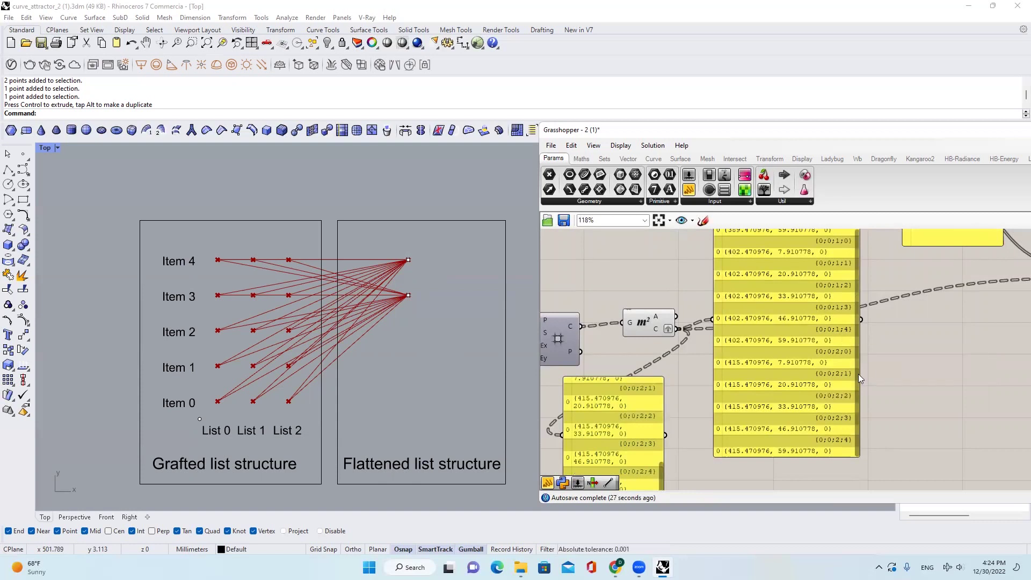
right_click_drag(851, 366, 859, 389)
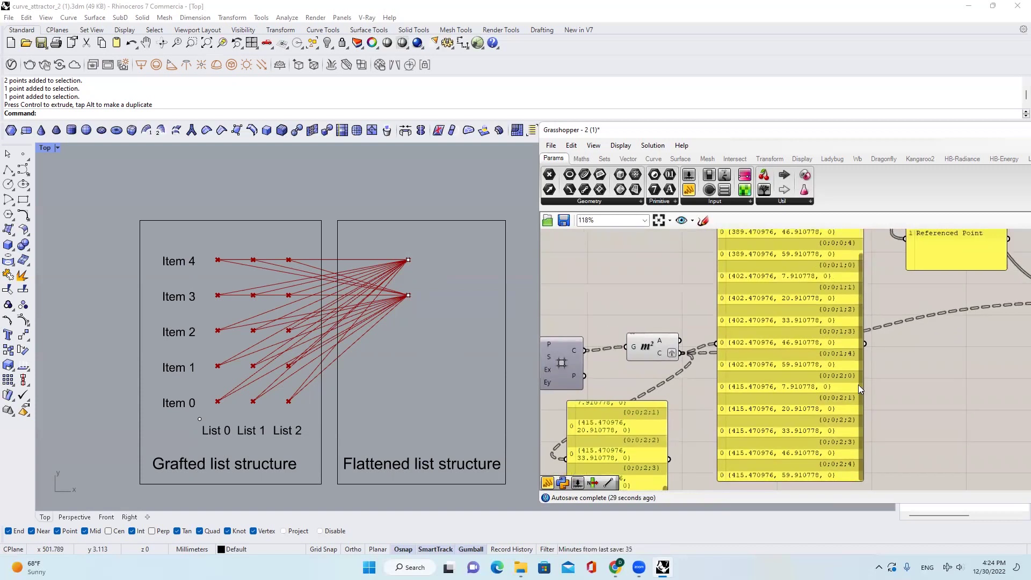
scroll(805, 353, "down", 2)
left_click_drag(851, 352, 855, 279)
right_click_drag(854, 280, 848, 305)
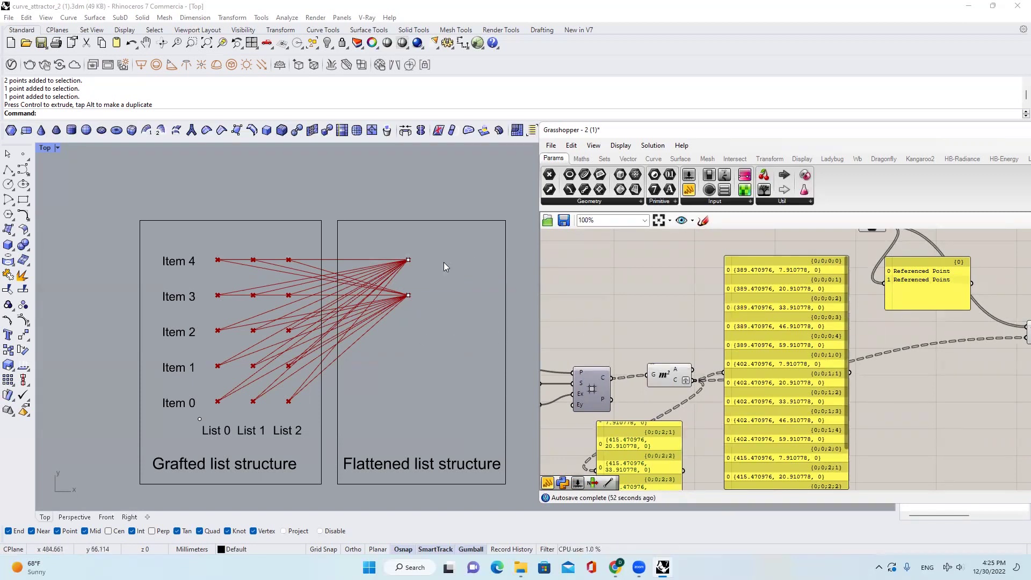
left_click(408, 259)
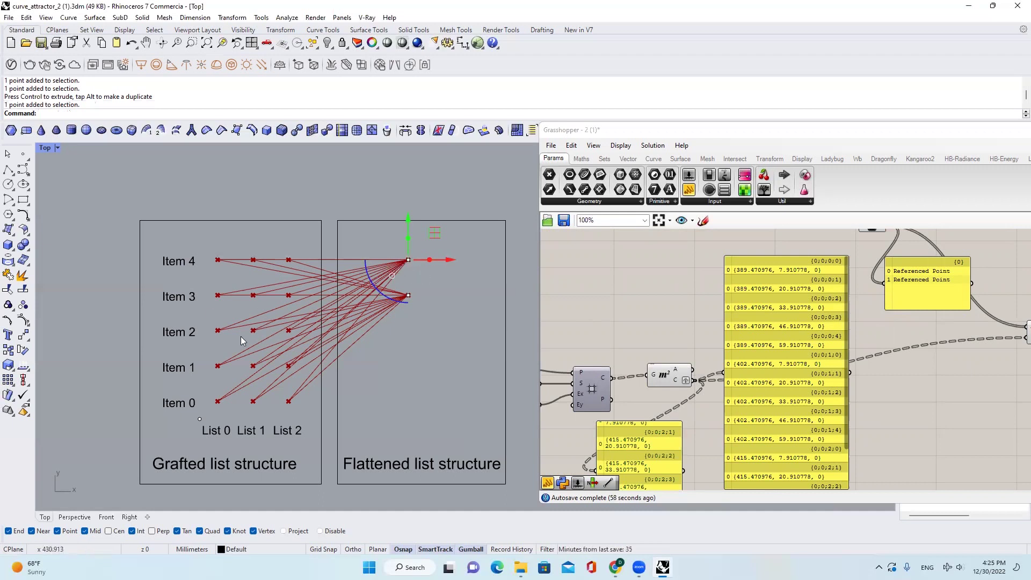
left_click(409, 295)
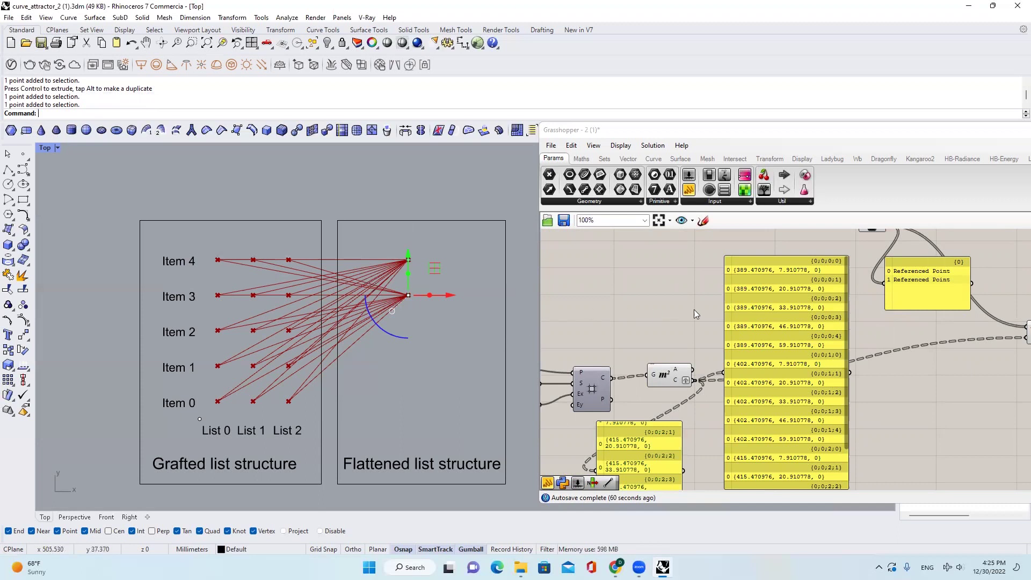
- Examine the example with both list structures grafted, including its Point parameter and panels
scroll(806, 282, "down", 3)
scroll(807, 281, "down", 2)
right_click_drag(283, 393, 290, 369)
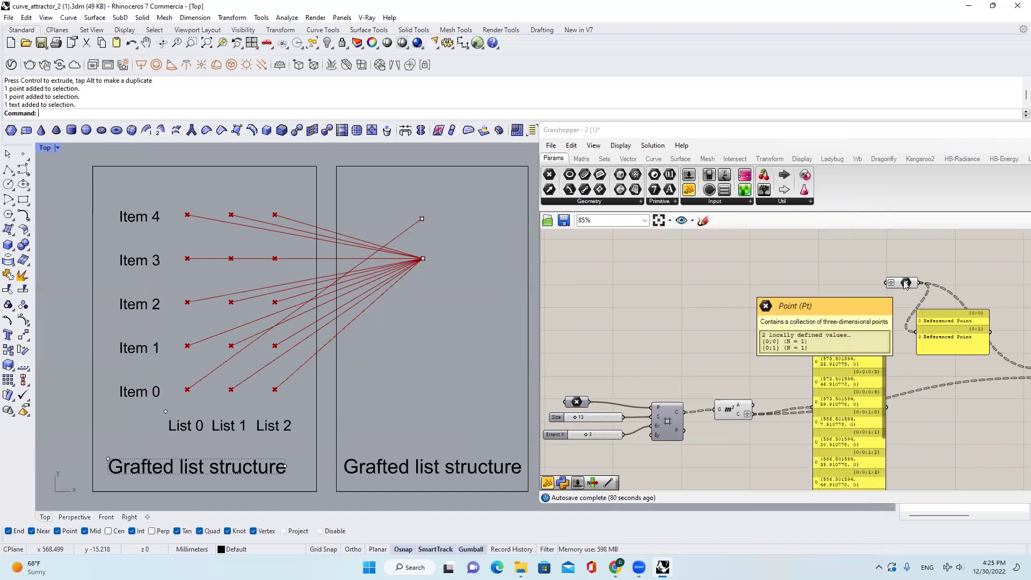
mouse_move(908, 286)
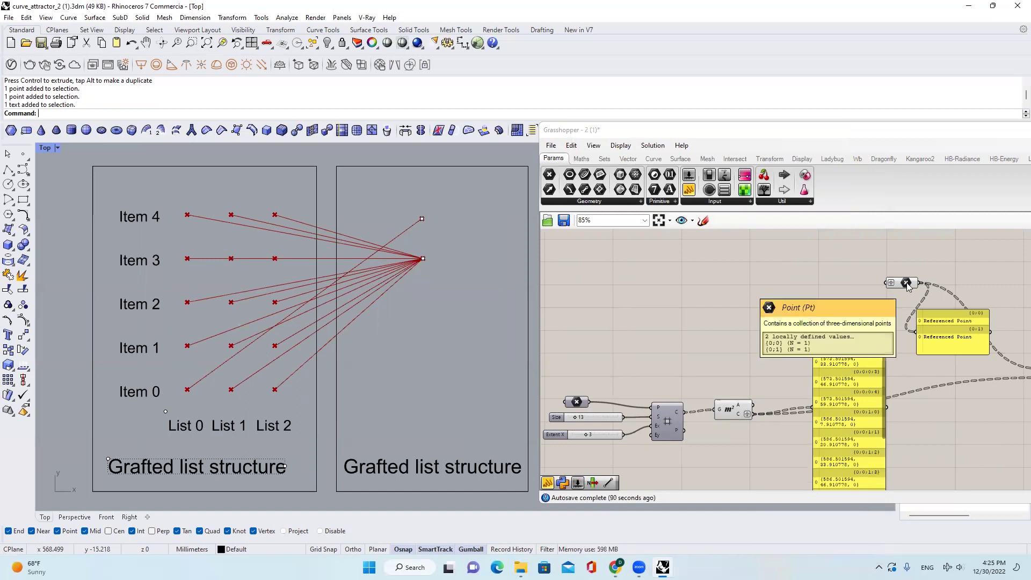
right_click_drag(949, 362, 851, 328)
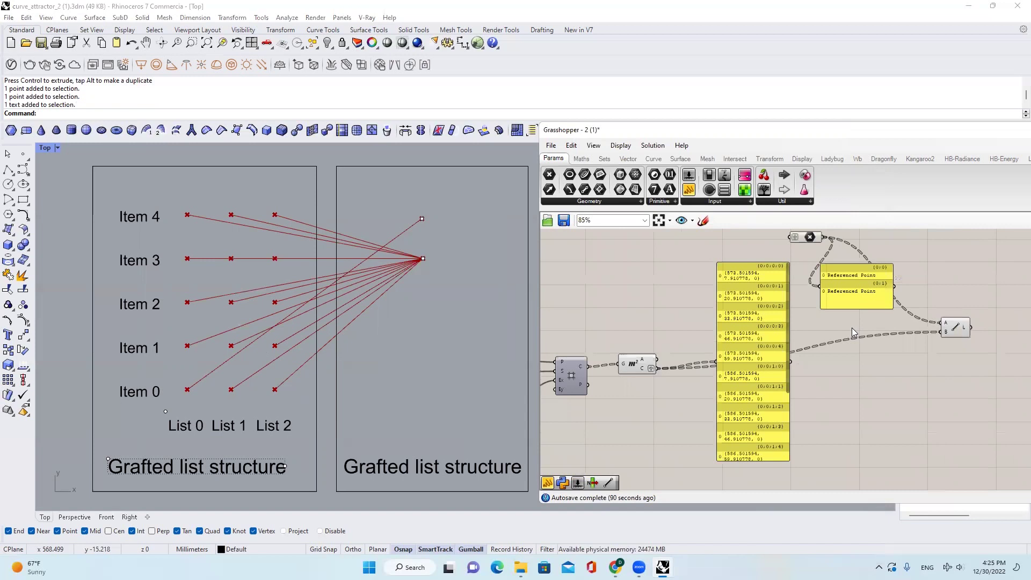
- Undo the last two gumball moves in the example with both lists grafted
scroll(472, 338, "down", 2)
key("ctrl+z")
key("ctrl+z")
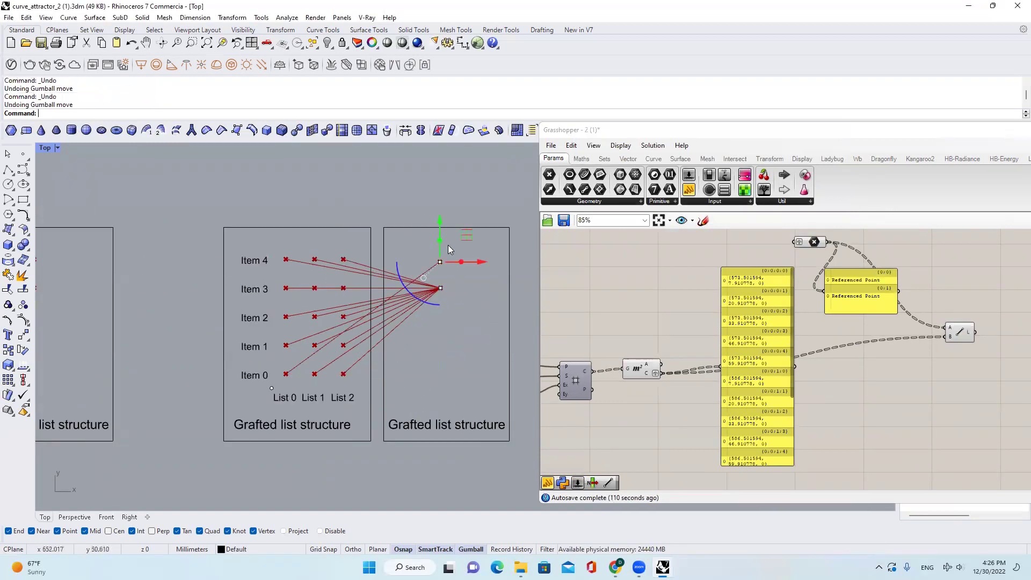
- Mark the match between branch {0;0;0;0} and the first referenced point, and circle Item 0 of List 0 in the viewport
scroll(451, 263, "up", 2)
scroll(451, 266, "down", 2)
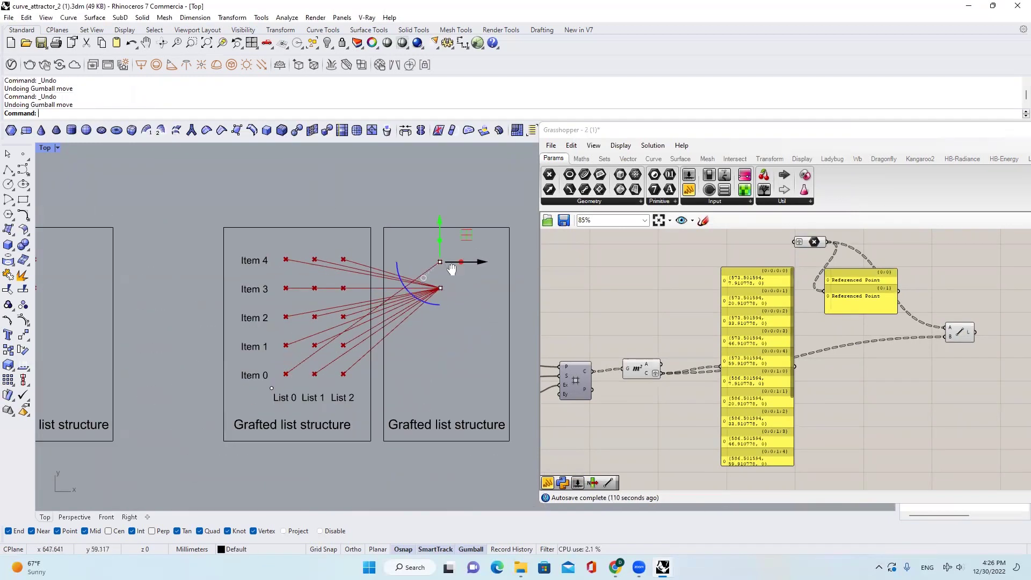
right_click_drag(452, 269, 436, 271)
scroll(853, 273, "up", 4)
mouse_move(790, 275)
left_mouse_down()
mouse_move(791, 309)
mouse_move(681, 288)
left_mouse_up()
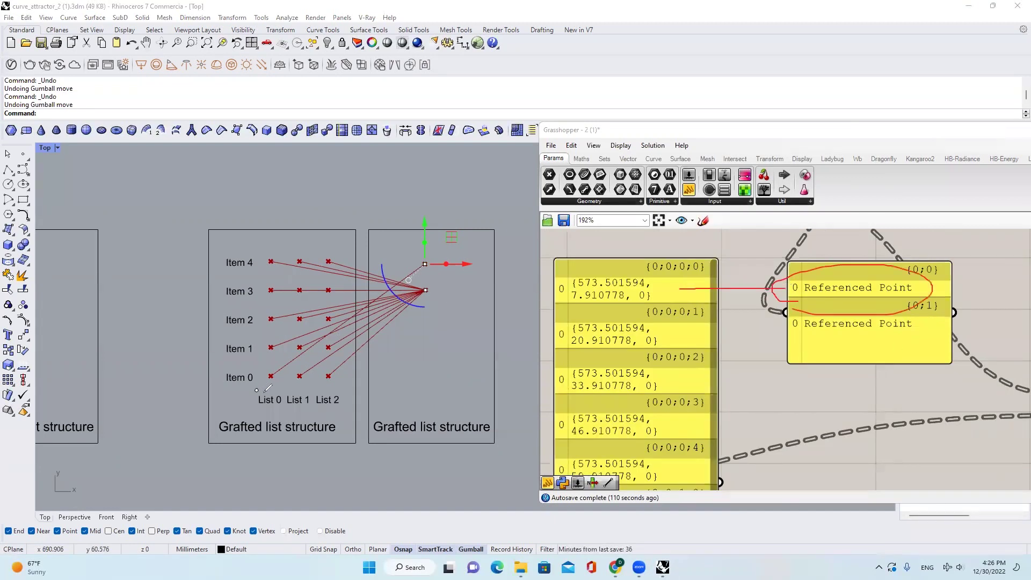
mouse_move(265, 369)
left_mouse_down()
mouse_move(283, 382)
mouse_move(276, 359)
left_mouse_up()
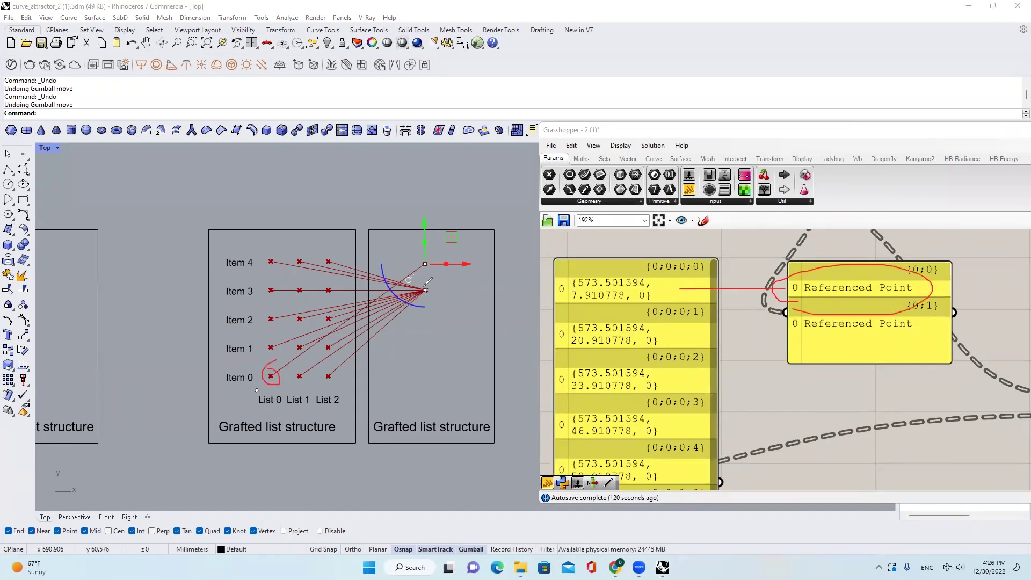
- Mark the second referenced point, branches {0;0;0;1} to {0;0;0;4} and the corresponding grid points, then clear the markings
mouse_move(842, 313)
left_mouse_down()
mouse_move(811, 332)
mouse_move(912, 335)
left_mouse_up()
mouse_move(689, 303)
left_mouse_down()
mouse_move(722, 354)
mouse_move(695, 475)
mouse_move(628, 386)
mouse_move(669, 314)
left_mouse_up()
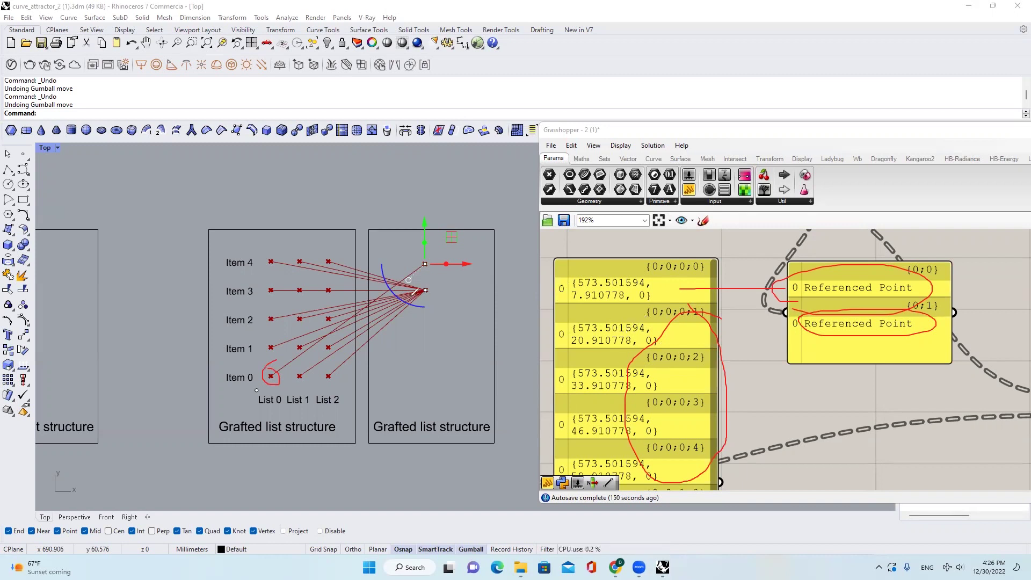
mouse_move(927, 287)
left_mouse_down()
mouse_move(793, 293)
mouse_move(880, 277)
left_mouse_up()
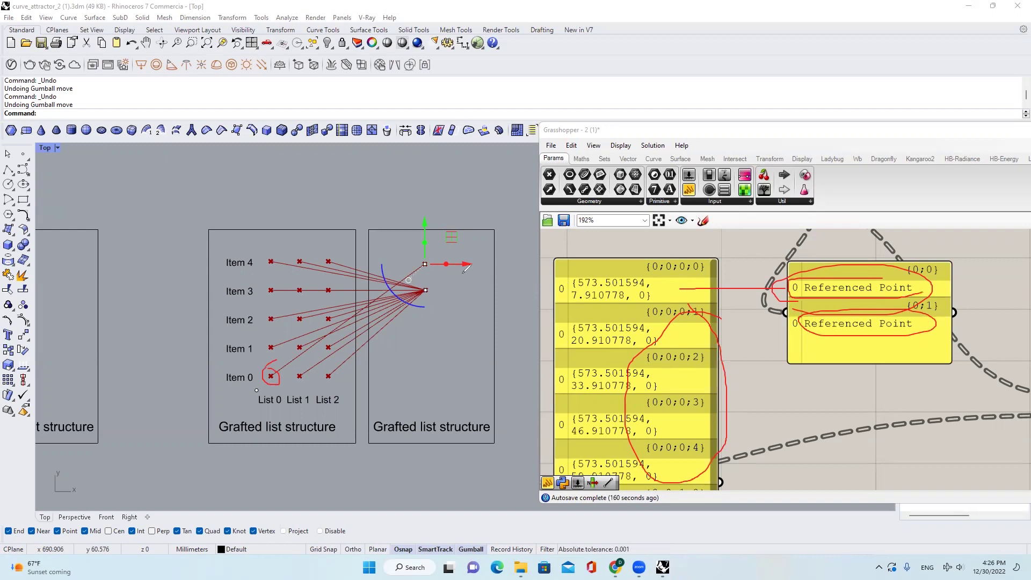
mouse_move(280, 379)
left_mouse_down()
mouse_move(269, 370)
mouse_move(279, 386)
left_mouse_up()
left_click_drag(340, 326, 332, 355)
left_click(701, 89)
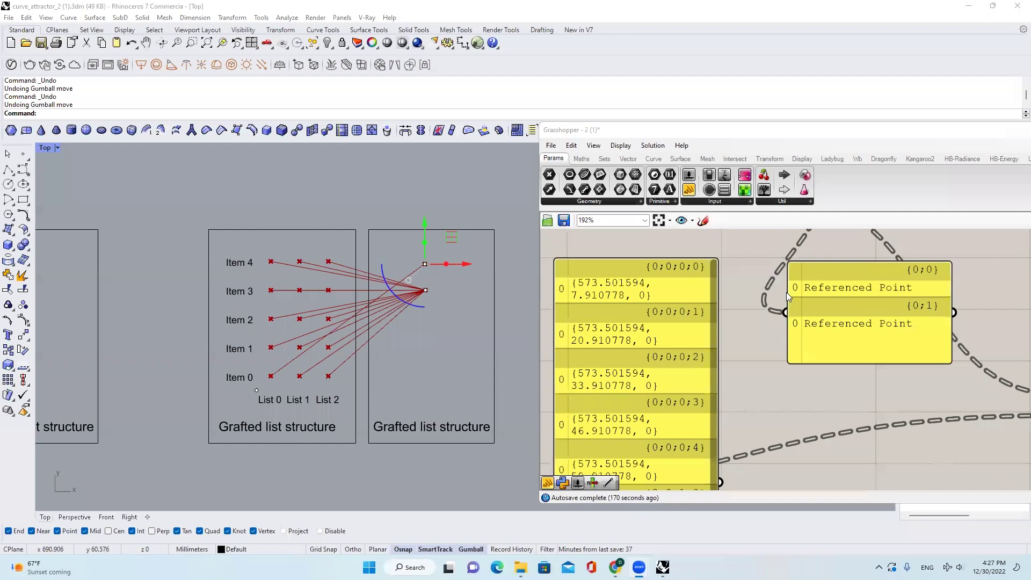
- Examine the example that pairs an original list structure with a grafted one, in both the canvas and the viewport
scroll(808, 415, "down", 8)
right_click(826, 347)
scroll(776, 390, "up", 4)
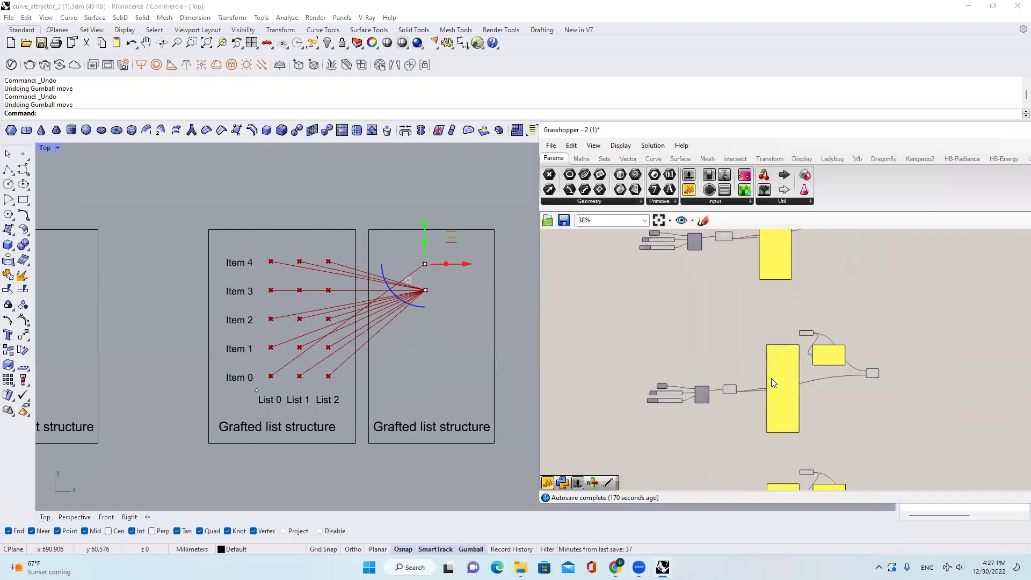
scroll(727, 386, "up", 2)
scroll(727, 387, "down", 1)
right_click_drag(727, 386, 774, 383)
right_click_drag(418, 368, 182, 361)
scroll(400, 355, "down", 4)
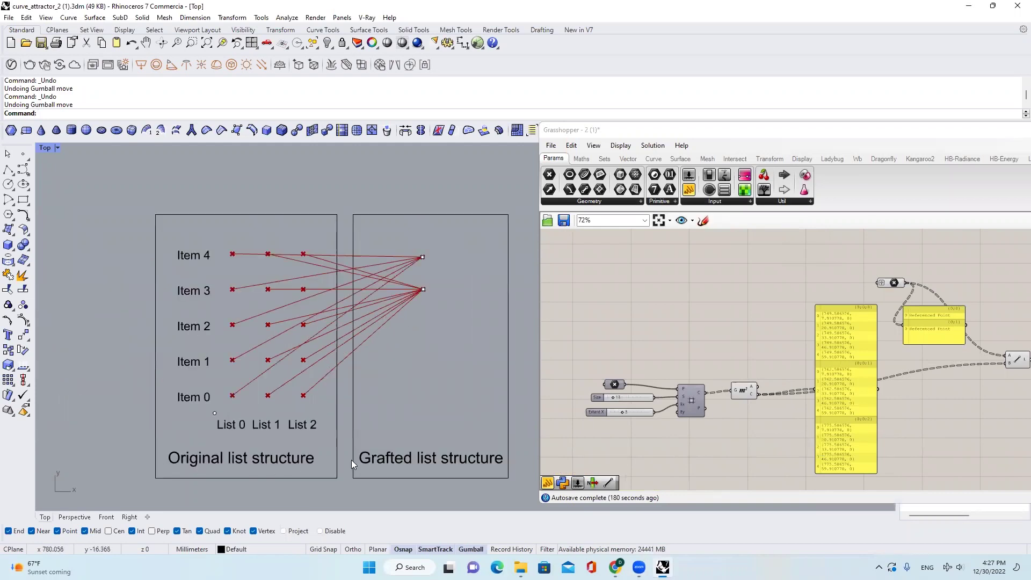
- Move the upper reference point of the original and grafted example across the grid, just outside the frame beside the Item 4 label
right_click_drag(888, 405, 849, 394)
left_click(421, 257)
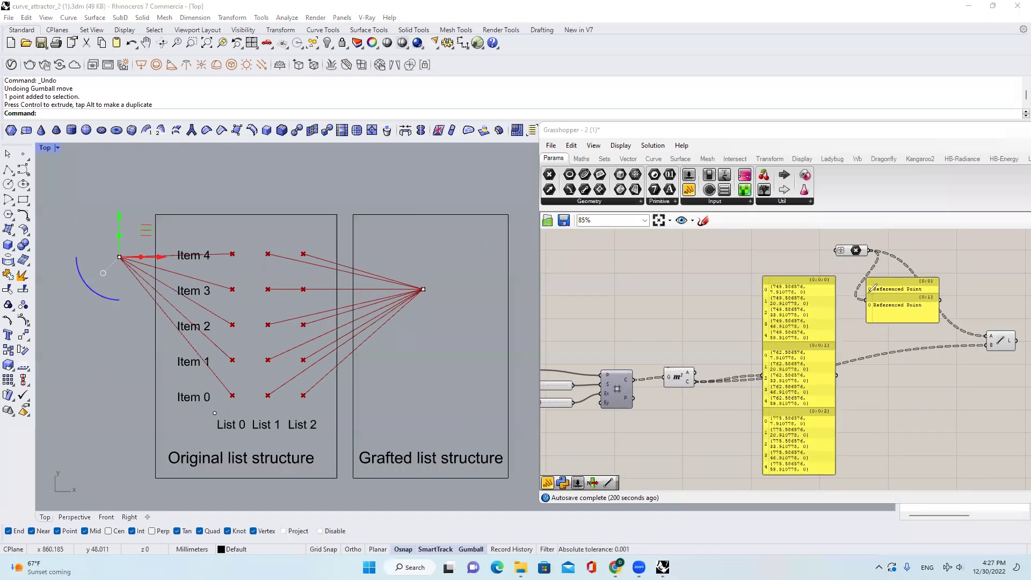
- Mark the matches from point {0;0} to branch {0;0;0} and from point {0;1} to branches {0;0;1} and {0;0;2}, then clear the markings
mouse_move(869, 289)
left_mouse_down()
mouse_move(913, 295)
mouse_move(928, 281)
mouse_move(864, 286)
left_mouse_up()
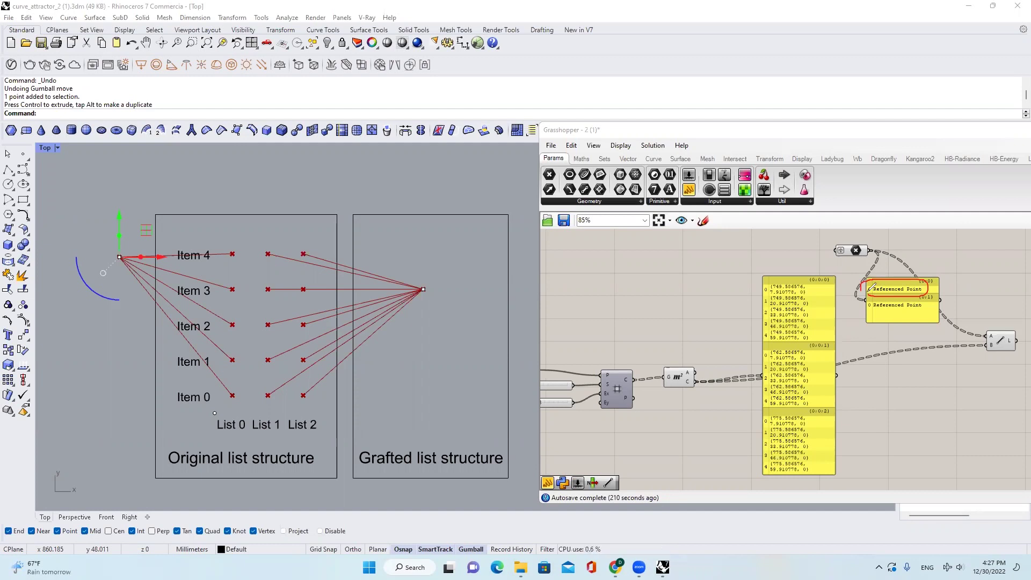
mouse_move(870, 283)
left_mouse_down()
mouse_move(831, 286)
mouse_move(862, 292)
mouse_move(827, 301)
mouse_move(864, 297)
left_mouse_up()
left_click_drag(820, 325, 868, 305)
mouse_move(932, 308)
left_mouse_down()
mouse_move(885, 316)
mouse_move(868, 298)
mouse_move(894, 292)
mouse_move(939, 306)
mouse_move(835, 352)
mouse_move(814, 398)
left_mouse_up()
left_click_drag(869, 329, 830, 423)
left_click_drag(864, 347, 824, 453)
left_click_drag(836, 408, 824, 448)
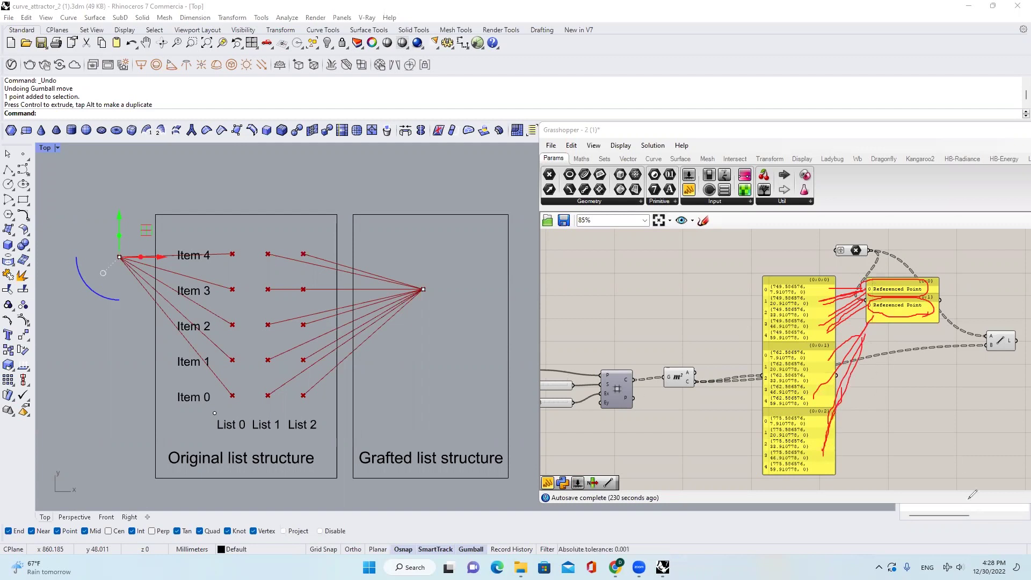
key("Escape")
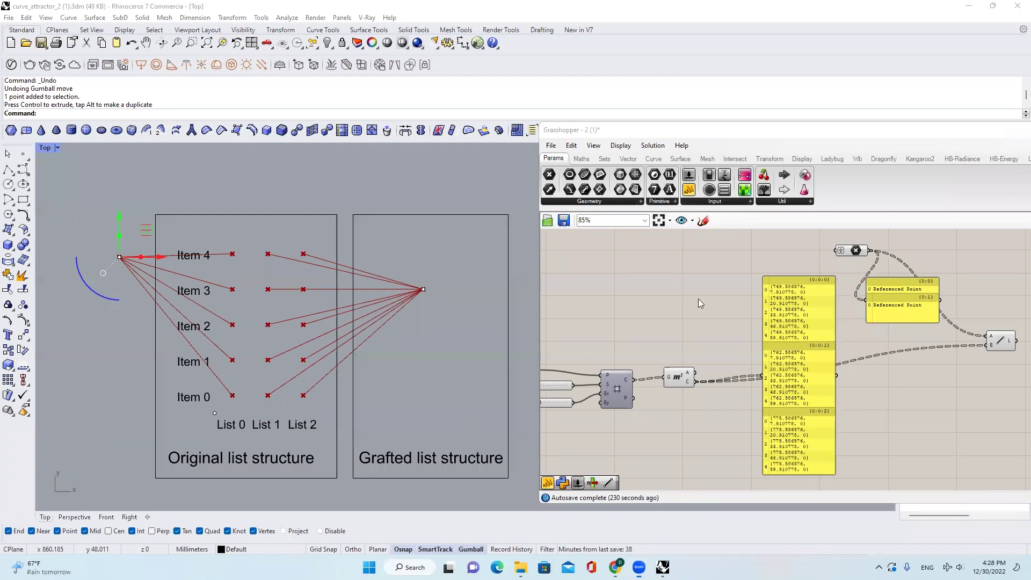
- Bring up the flattened and grafted example in viewport and canvas, and reposition the panel listing its flattened points
scroll(700, 274, "down", 3)
scroll(476, 279, "down", 5)
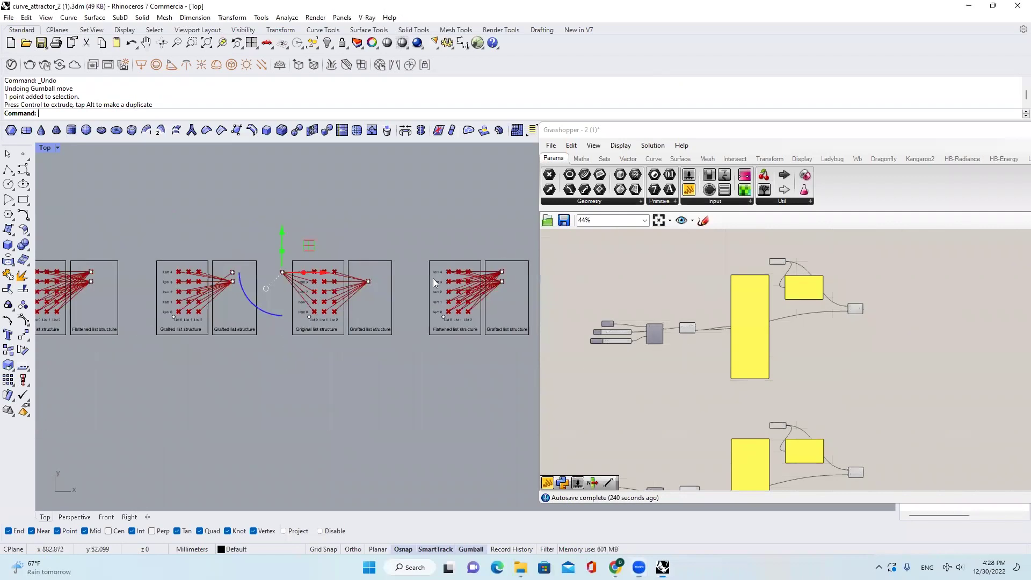
scroll(433, 279, "up", 3)
scroll(718, 312, "down", 2)
scroll(814, 355, "up", 5)
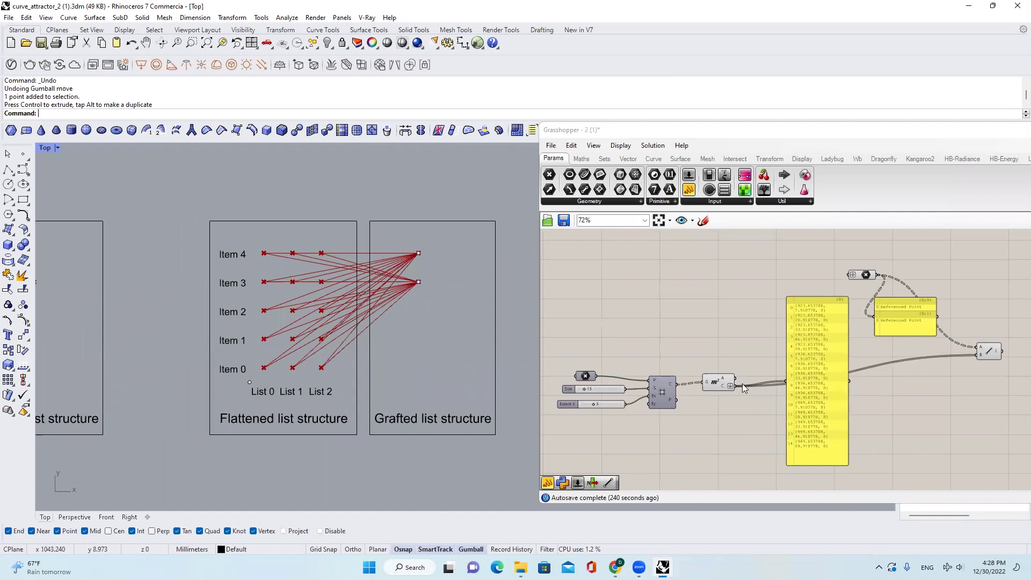
scroll(832, 312, "up", 1)
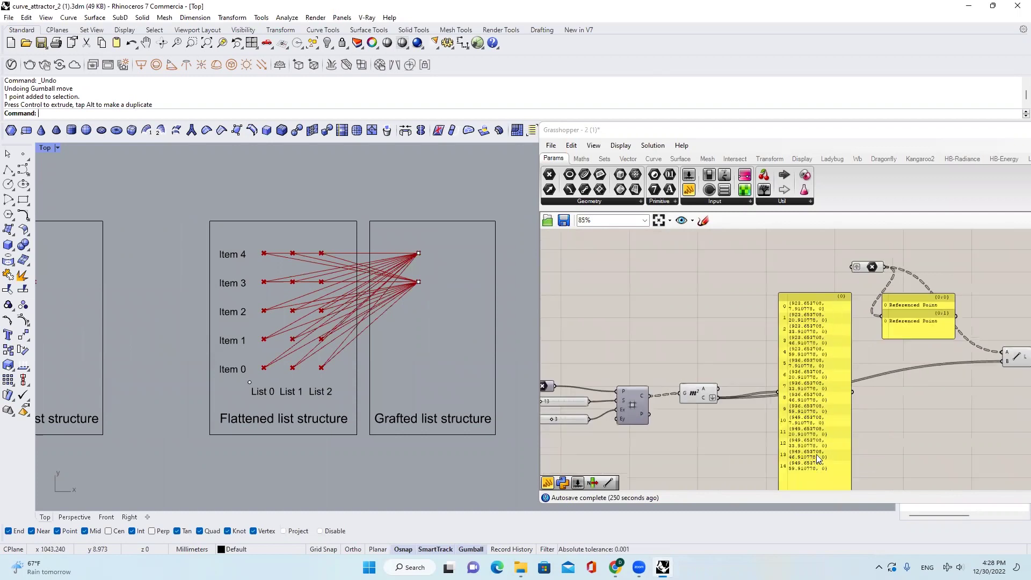
scroll(825, 371, "down", 1)
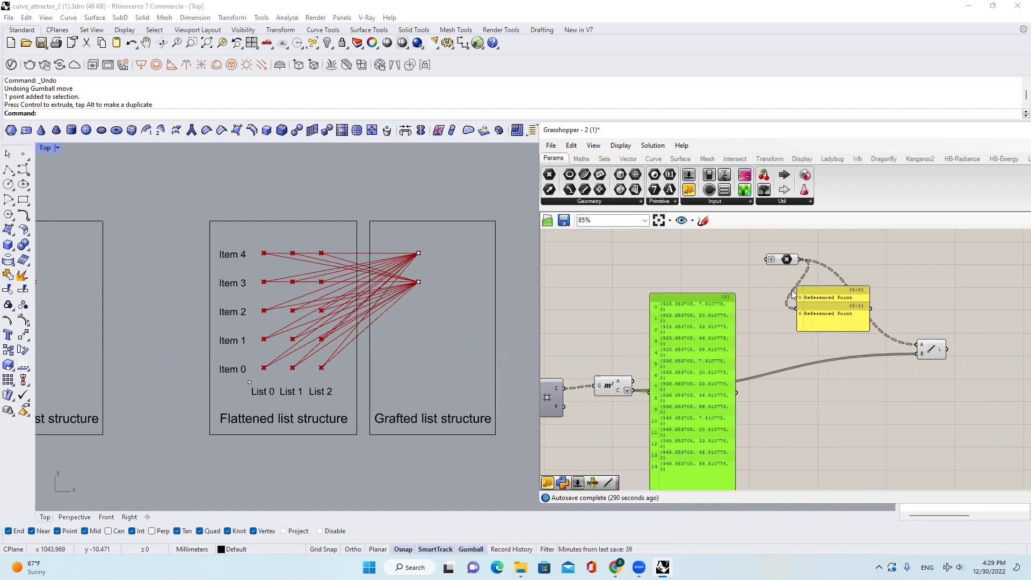
left_click_drag(715, 323, 737, 311)
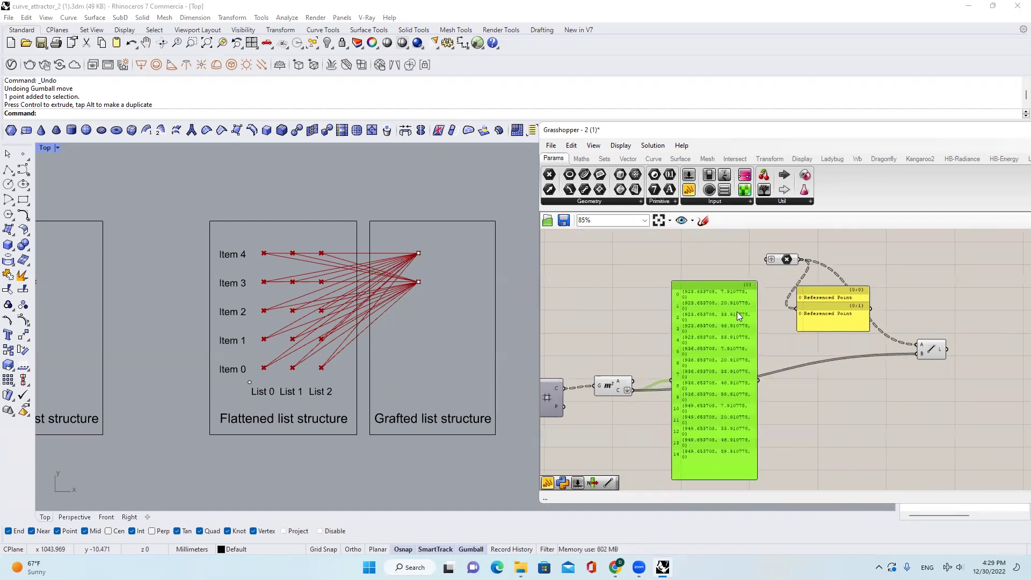
- Move the Grasshopper window clear of the example diagrams and turn on layer 2 in Rhino
left_click_drag(837, 137, 695, 403)
left_click(751, 244)
scroll(773, 239, "down", 8)
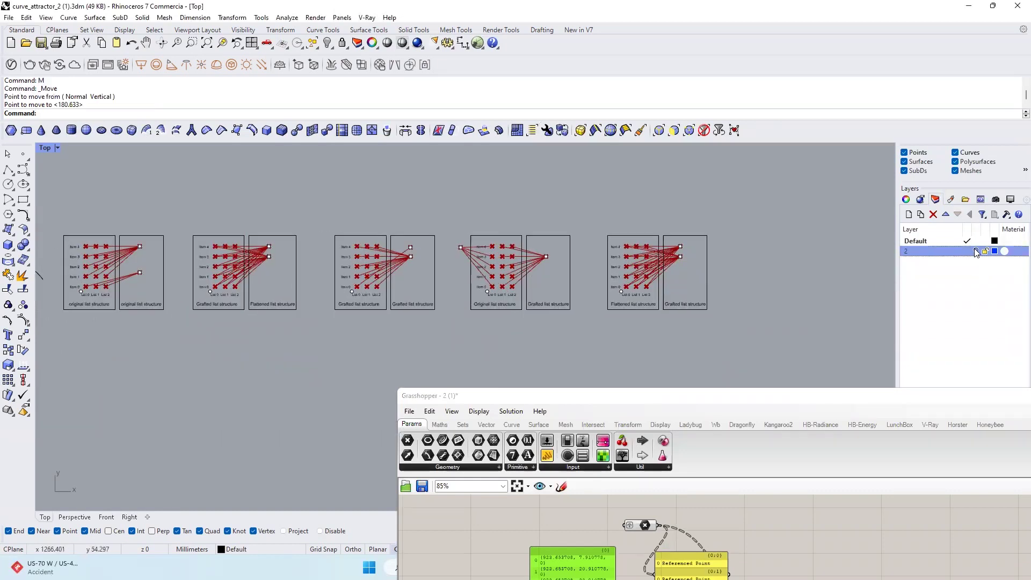
left_click(975, 251)
scroll(243, 306, "up", 2)
scroll(254, 303, "down", 3)
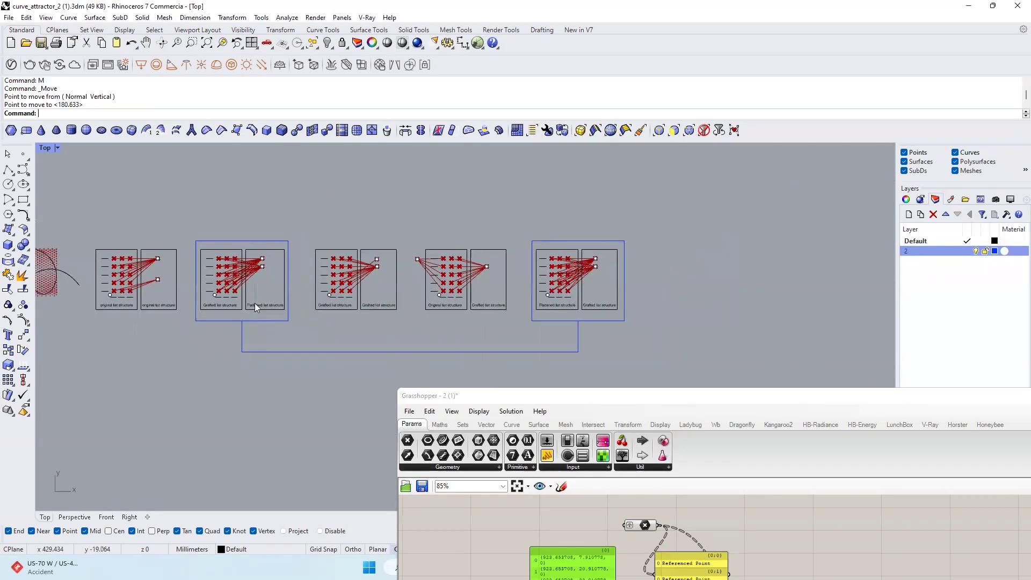
- Compare the framed grafted and flattened example with the framed flattened and grafted example in the viewport
scroll(259, 324, "up", 3)
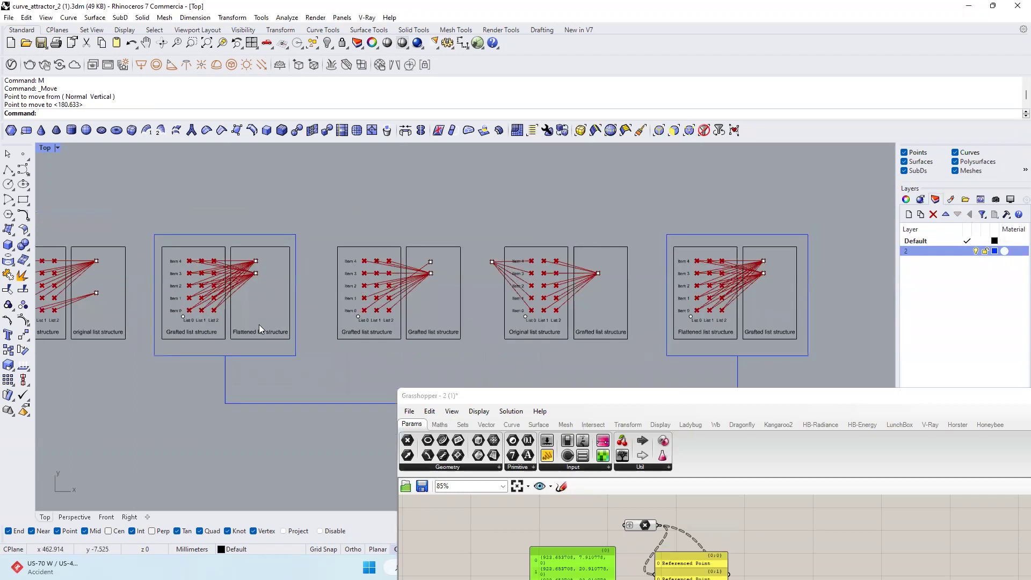
scroll(258, 324, "up", 2)
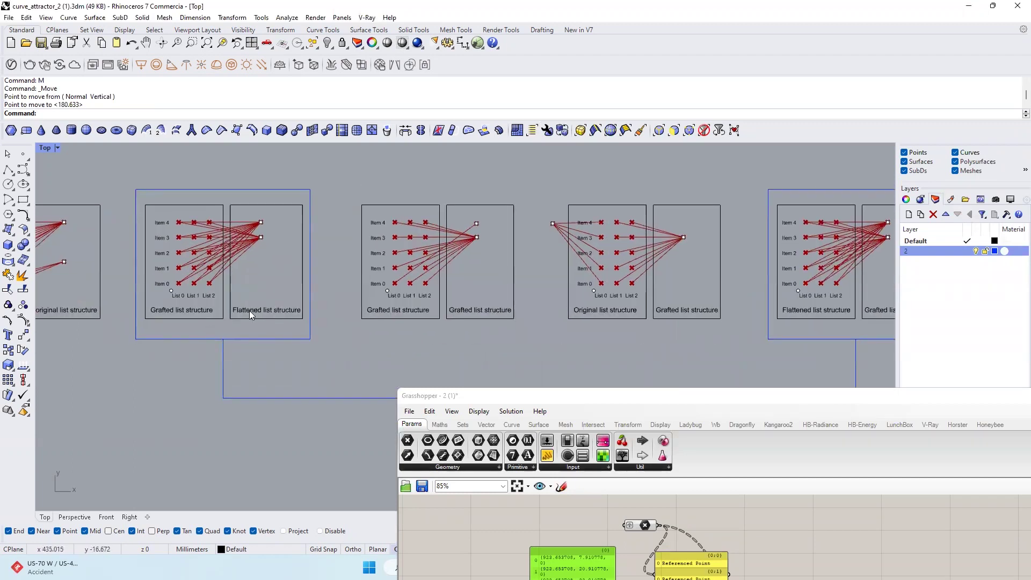
scroll(269, 294, "down", 2)
scroll(548, 324, "up", 4)
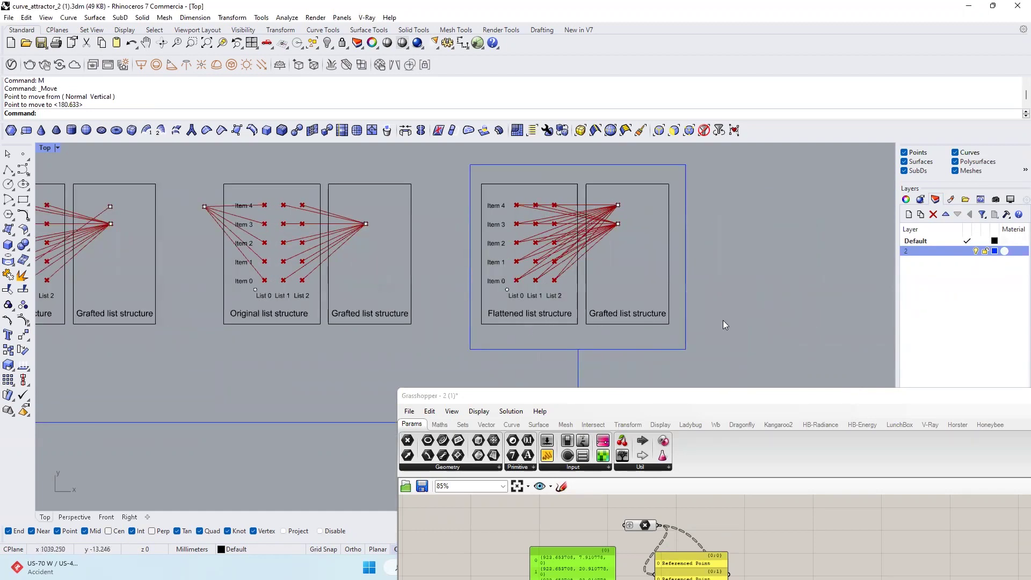
scroll(740, 285, "down", 2)
scroll(575, 287, "up", 2)
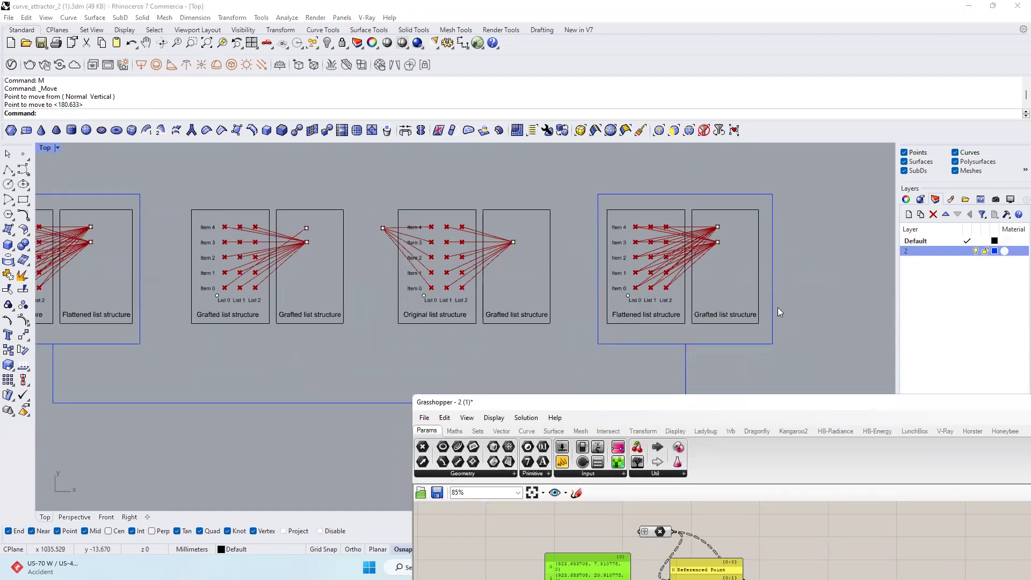
scroll(726, 224, "up", 1)
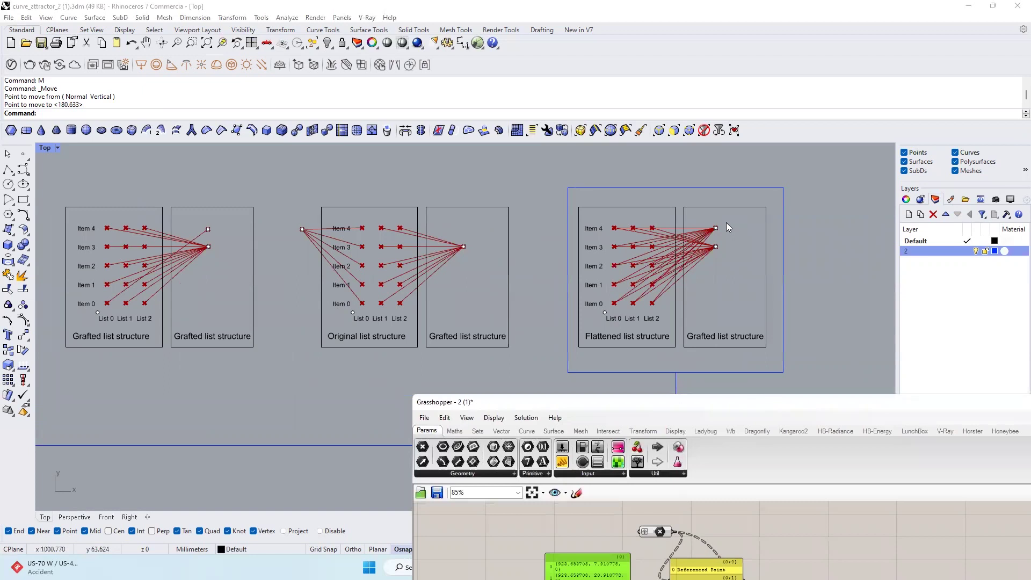
scroll(726, 222, "up", 1)
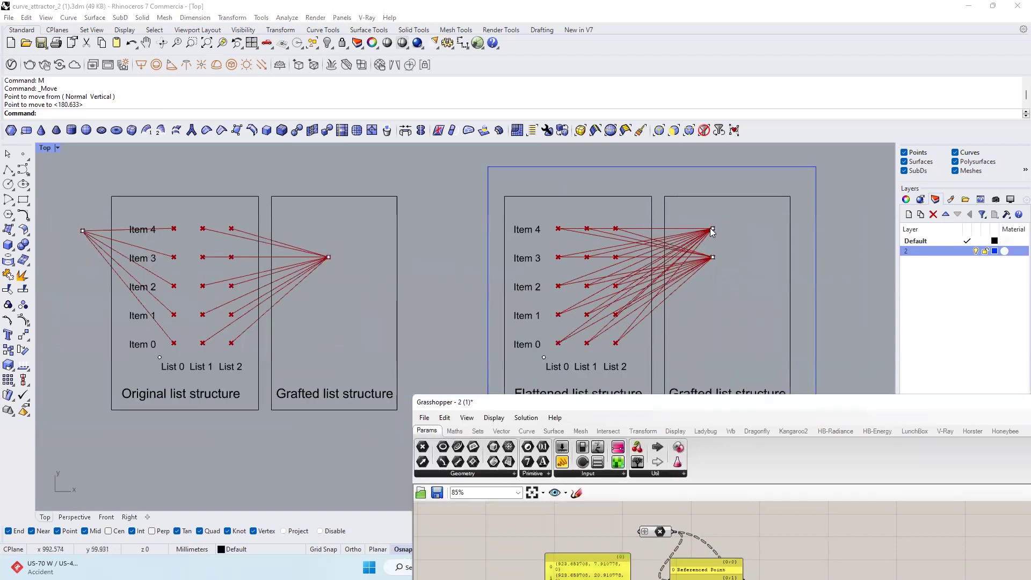
scroll(713, 229, "down", 1)
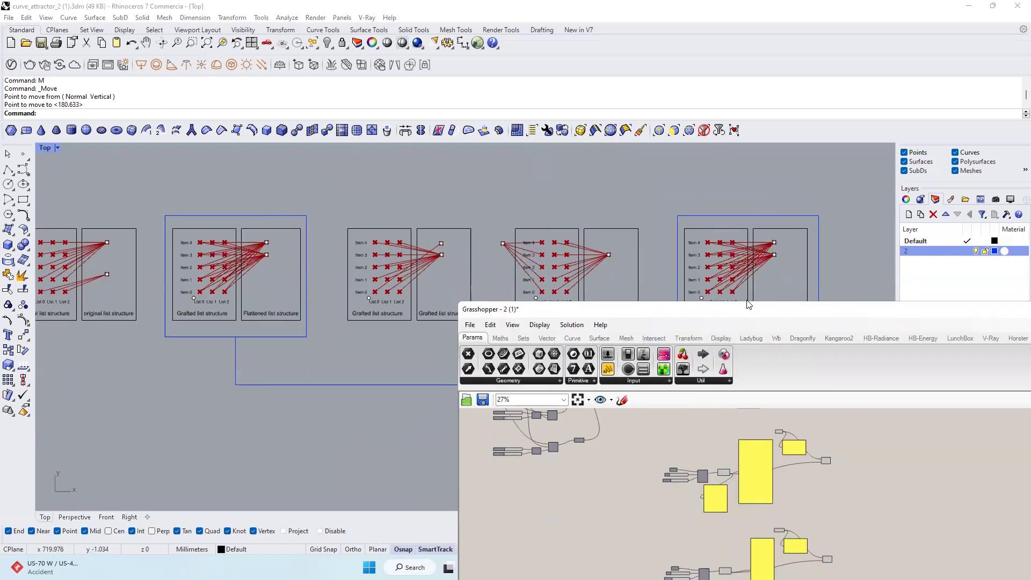
left_click_drag(749, 304, 670, 352)
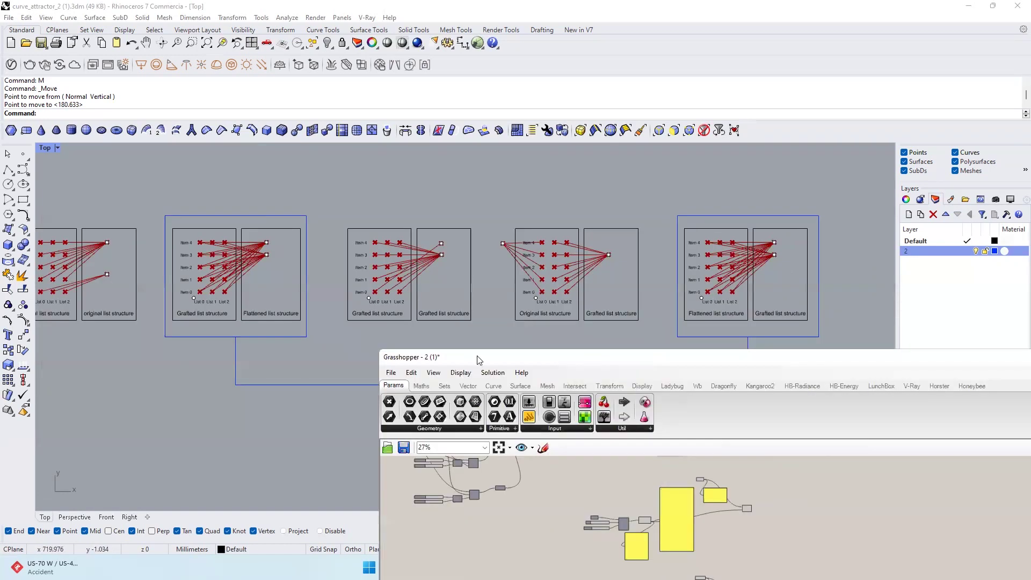
left_click(234, 314)
scroll(390, 278, "down", 2)
scroll(640, 275, "up", 2)
left_click(665, 213)
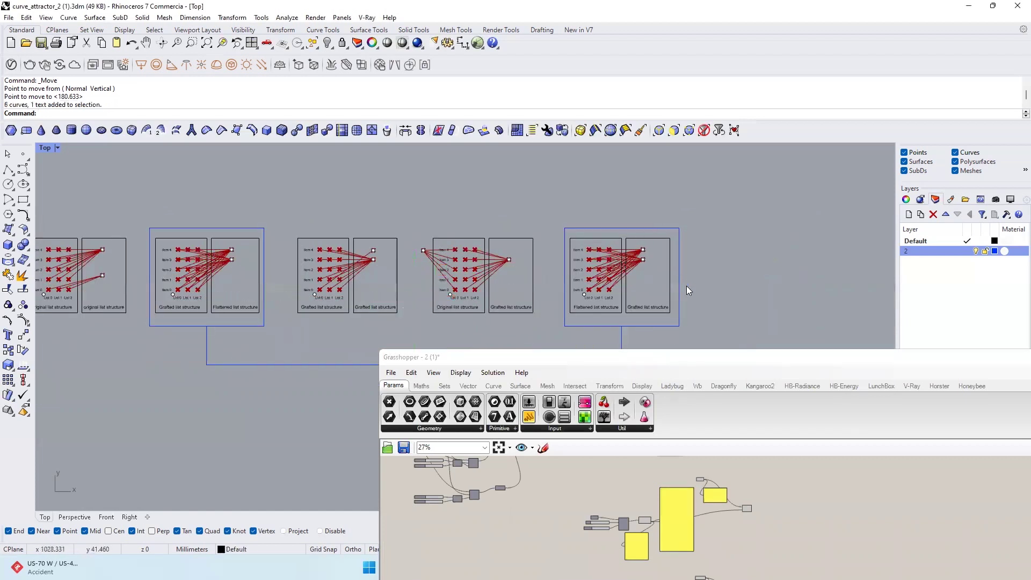
- Locate the grafted and flattened example on the canvas and connect a text panel to its Line component's output
left_click_drag(718, 357, 665, 204)
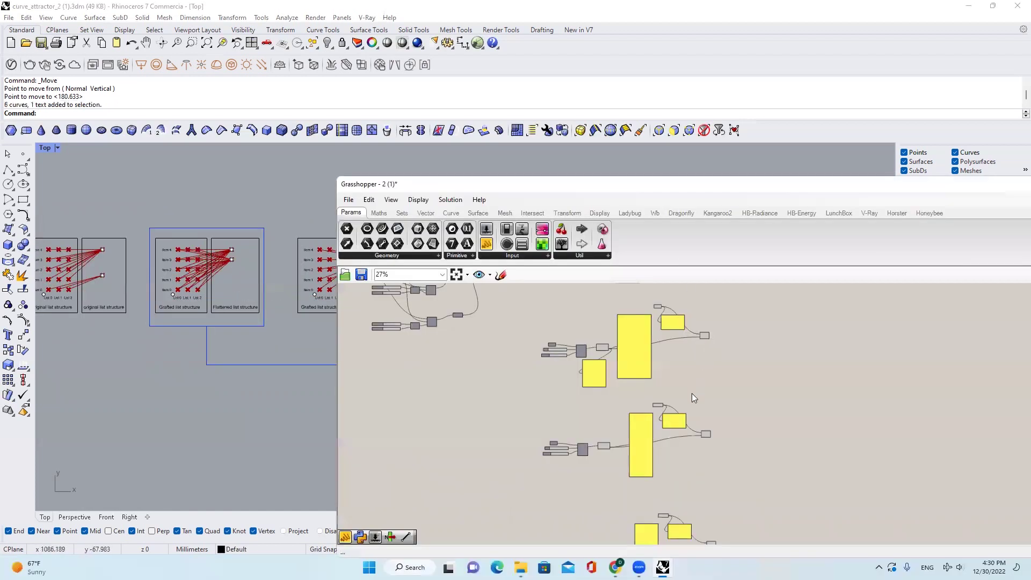
scroll(691, 393, "down", 2)
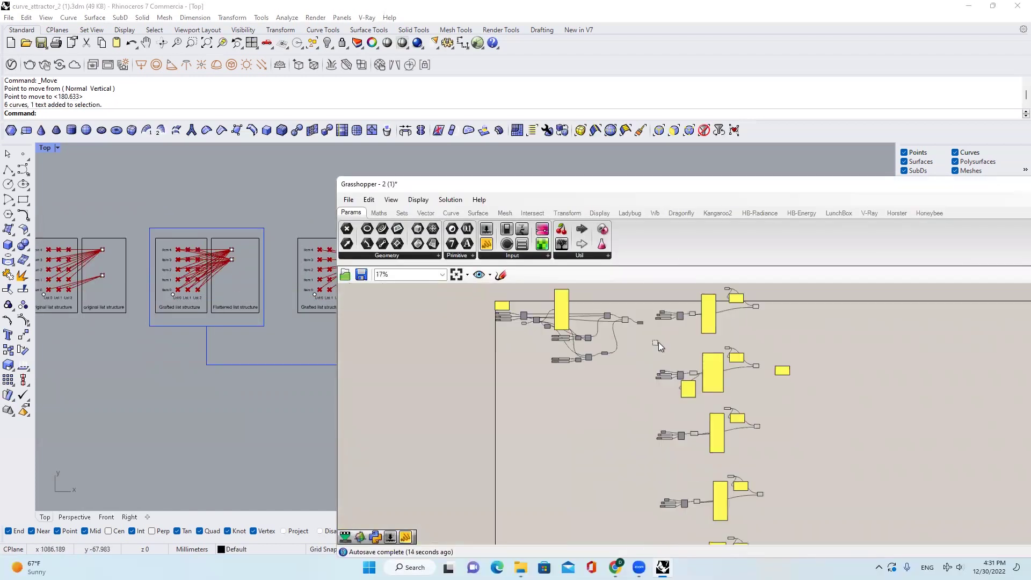
left_click_drag(651, 338, 761, 396)
right_click_drag(753, 381, 697, 318)
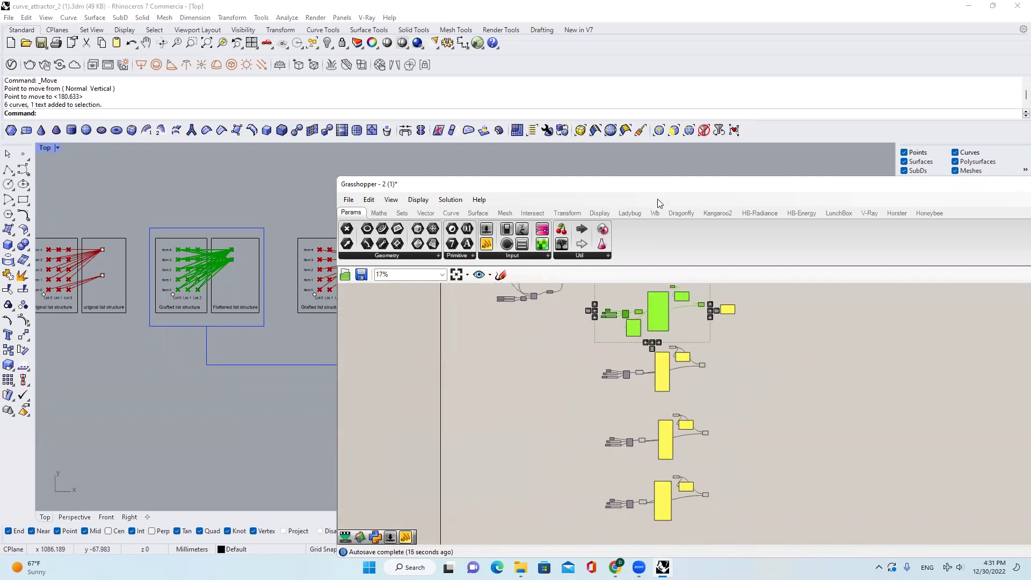
left_click_drag(664, 188, 671, 186)
scroll(703, 346, "down", 2)
right_click_drag(713, 306, 678, 325)
scroll(679, 325, "up", 2)
left_click(678, 326)
scroll(651, 335, "up", 7)
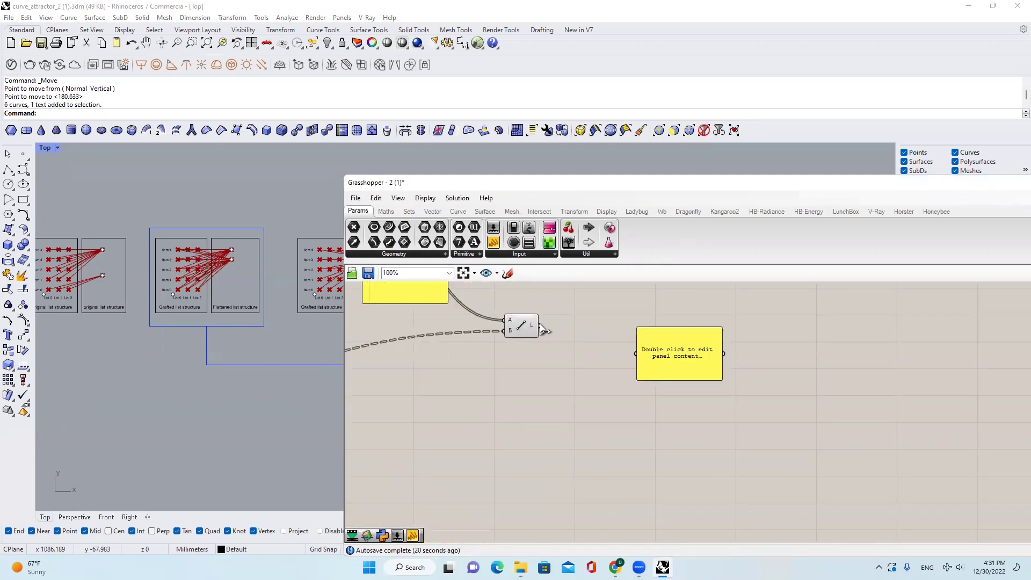
scroll(644, 356, "down", 5)
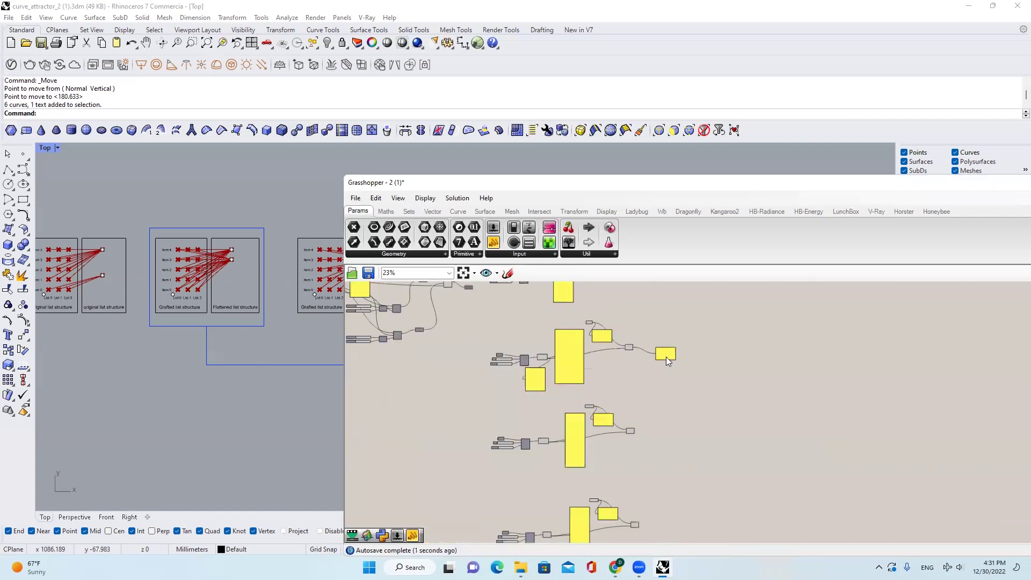
- Copy the output panel alongside, connect the copy to the flattened and grafted example's Line output, and lengthen both panels
left_click_drag(667, 362, 668, 476)
left_click_drag(666, 403, 712, 403, "alt")
right_click_drag(685, 395, 680, 372)
scroll(678, 344, "down", 1)
left_click_drag(649, 485, 693, 348)
left_click(680, 333)
scroll(677, 317, "up", 7)
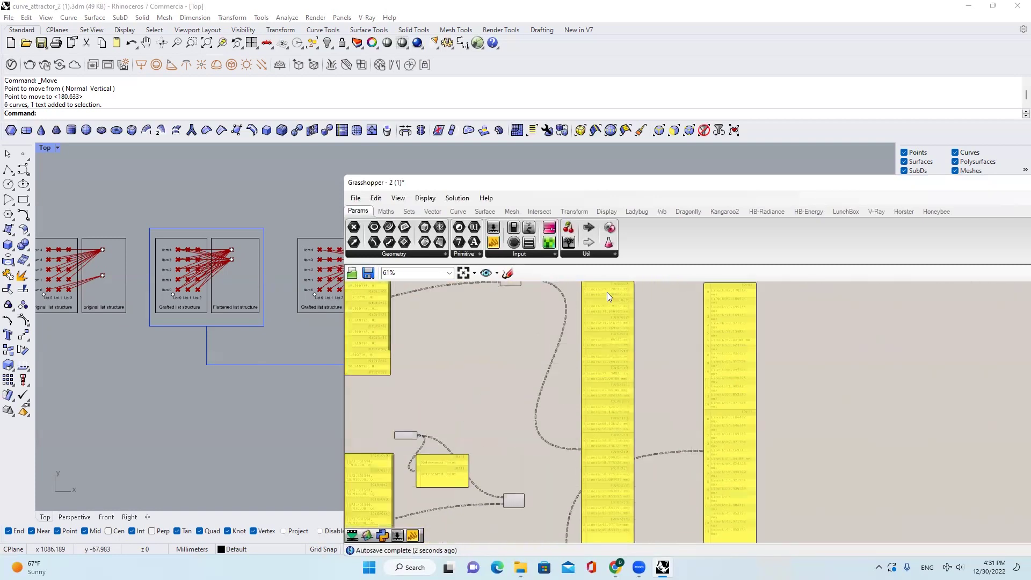
- Examine how the resulting lines are grouped into branches in the two output panels
left_click_drag(574, 183, 758, 203)
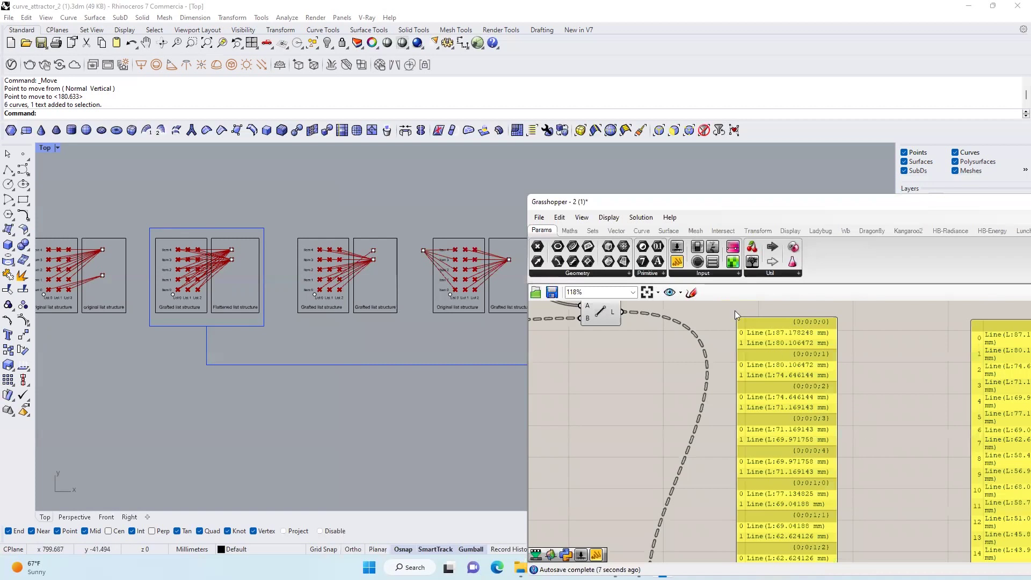
scroll(732, 308, "down", 3)
scroll(800, 401, "down", 2)
scroll(792, 401, "up", 4)
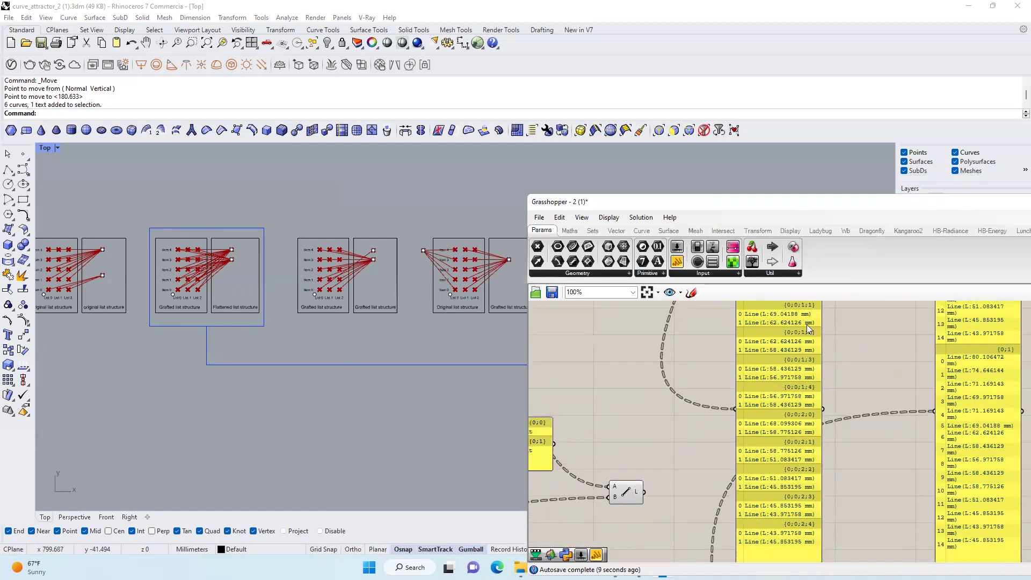
scroll(747, 462, "down", 3)
right_click_drag(747, 353, 763, 393)
scroll(764, 389, "up", 4)
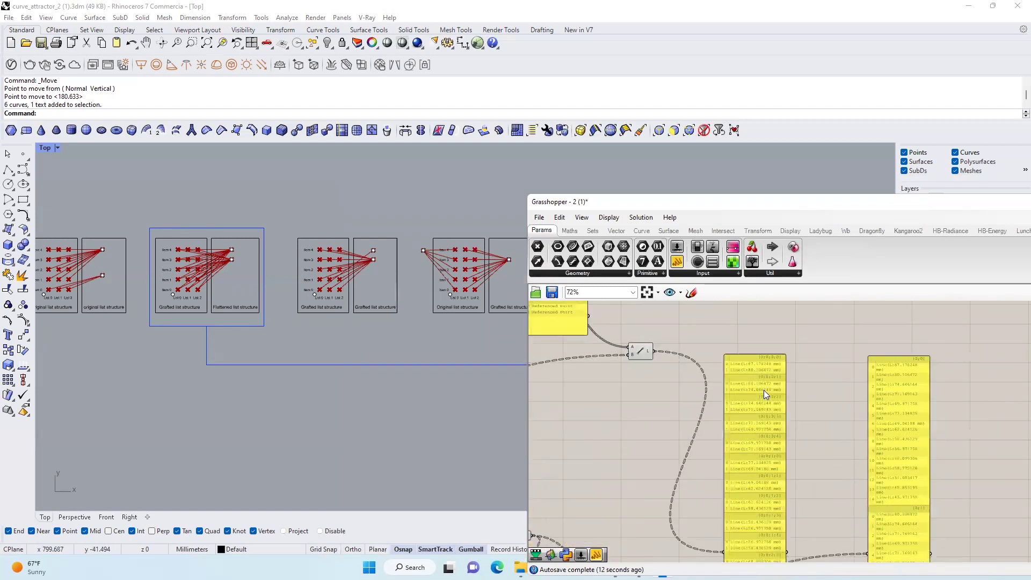
scroll(728, 351, "up", 3)
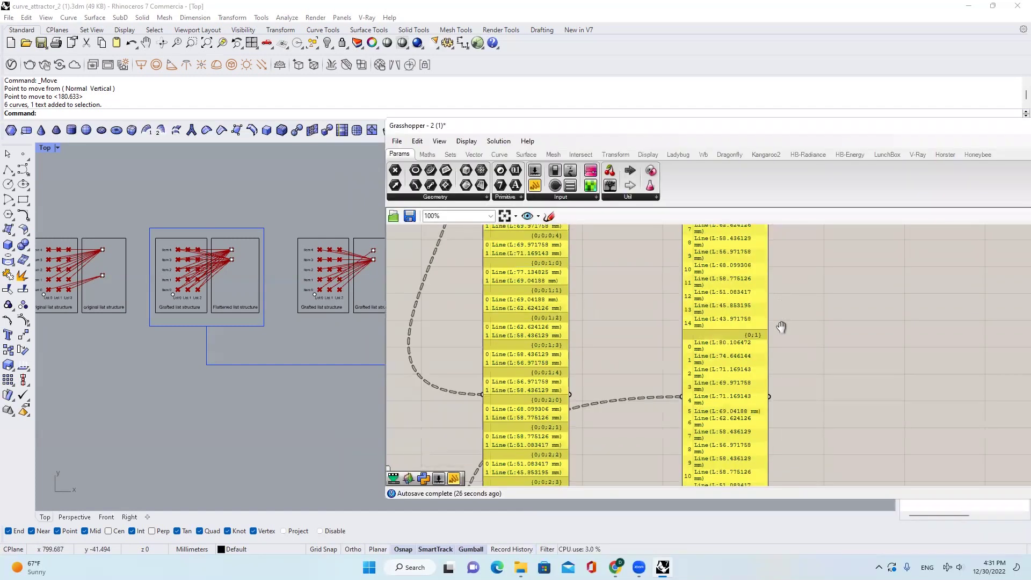
right_click_drag(782, 325, 765, 352)
right_click_drag(798, 437, 795, 321)
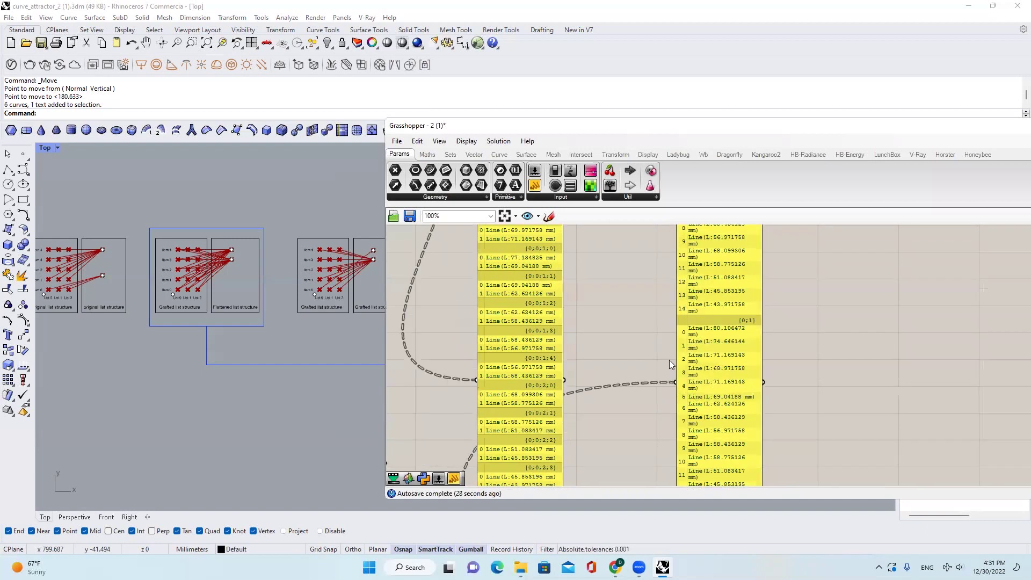
right_click_drag(756, 231, 765, 425)
right_click_drag(764, 388, 791, 352)
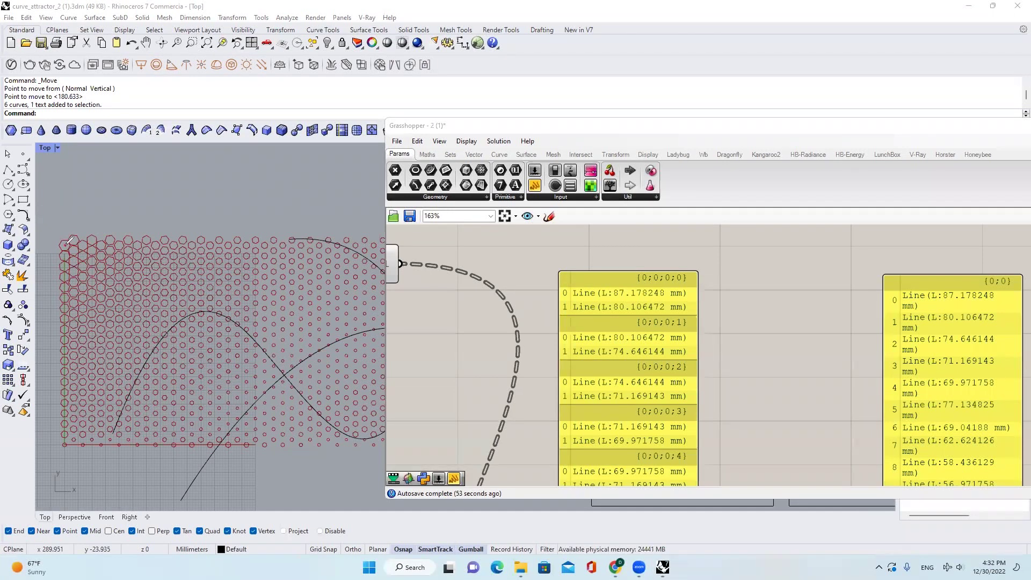
- Sketch two lines from the pattern's upper corner hexagon to two attractor curves and circle branch {0;0;0;0} in the first panel
left_click_drag(69, 241, 173, 320)
left_click_drag(67, 251, 227, 428)
mouse_move(572, 318)
left_mouse_down()
mouse_move(691, 273)
mouse_move(618, 317)
left_mouse_up()
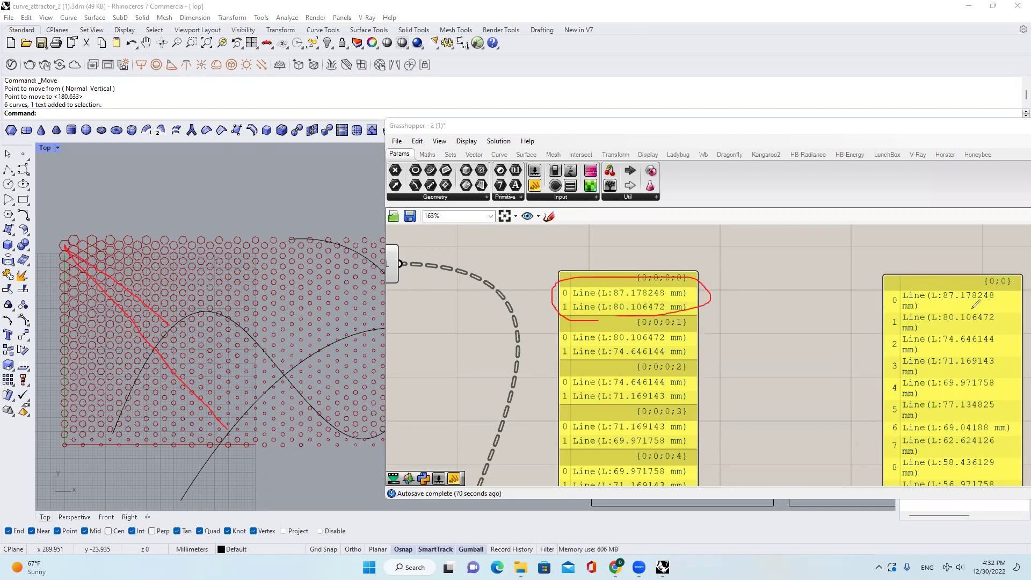
- Circle items 0 to 2 of branch {0;0} in the second panel, draw an arrow to the first panel, and clear the markings
left_click_drag(882, 322, 880, 268)
mouse_move(873, 306)
left_mouse_down()
mouse_move(712, 346)
mouse_move(756, 348)
left_mouse_up()
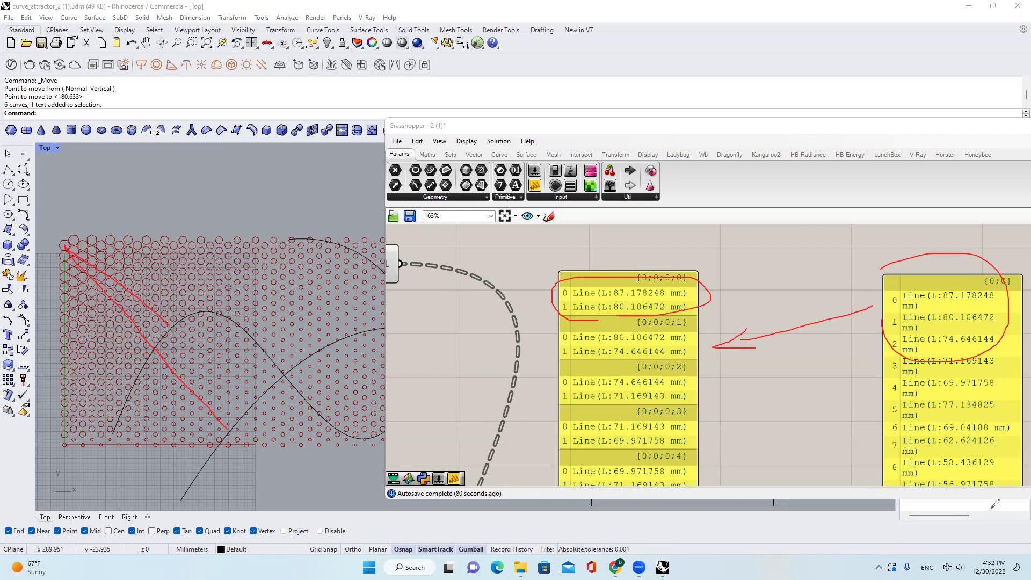
scroll(765, 303, "down", 5)
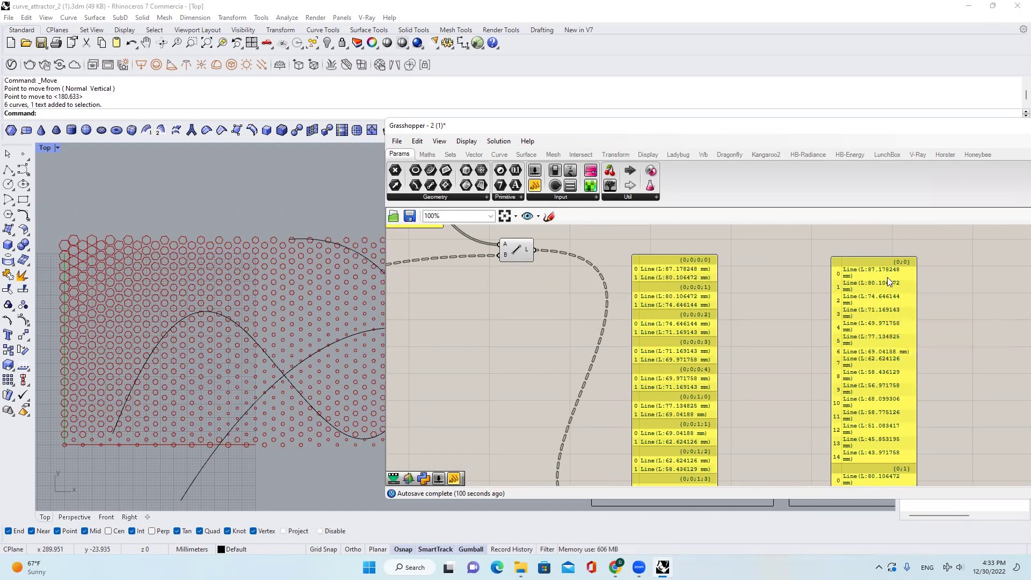
scroll(880, 287, "down", 4)
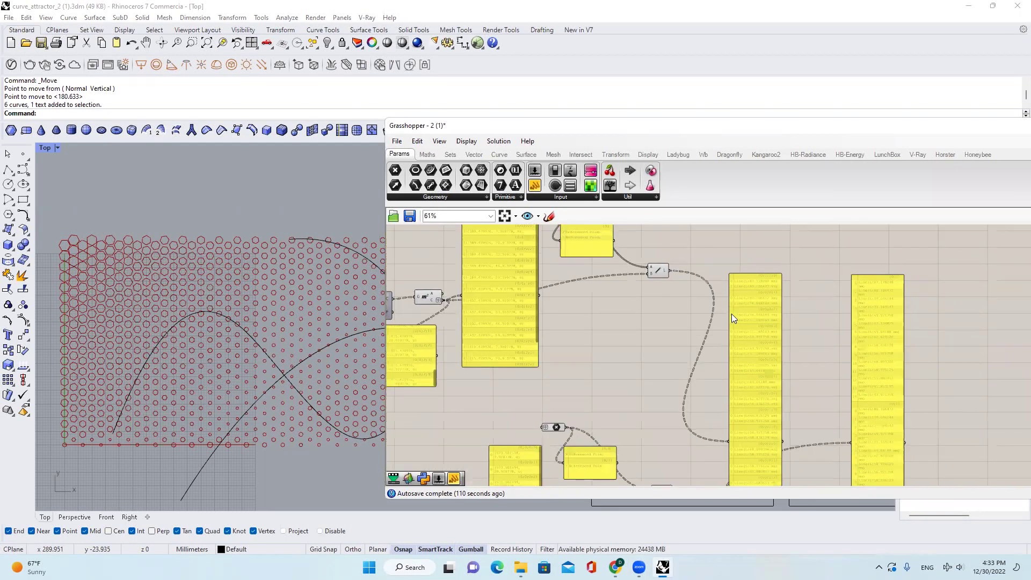
- Examine how the grafted centroid branches combine with the two reference points in the first line output panel
scroll(731, 313, "down", 4)
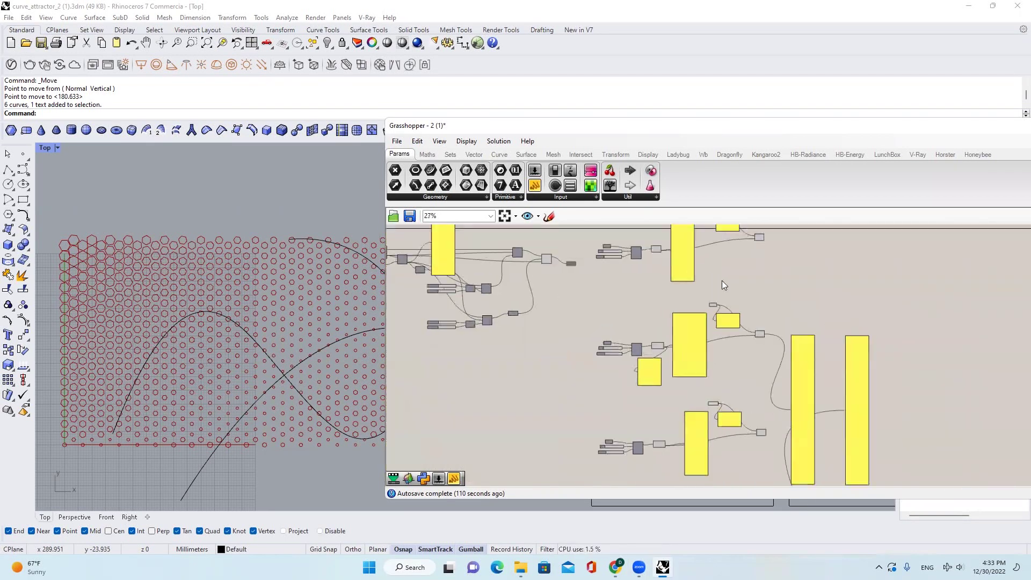
scroll(721, 284, "up", 5)
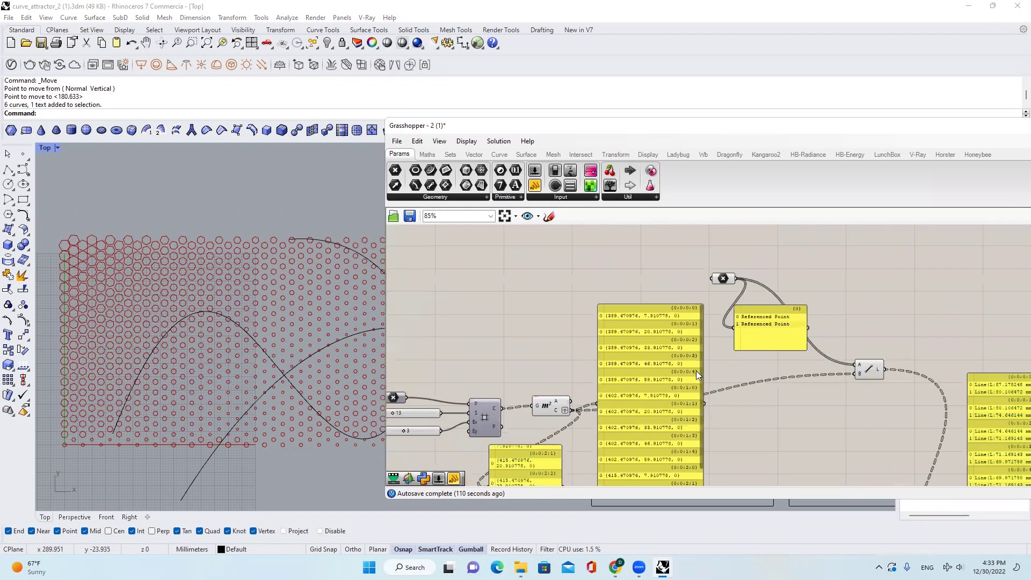
right_click_drag(696, 370, 686, 349)
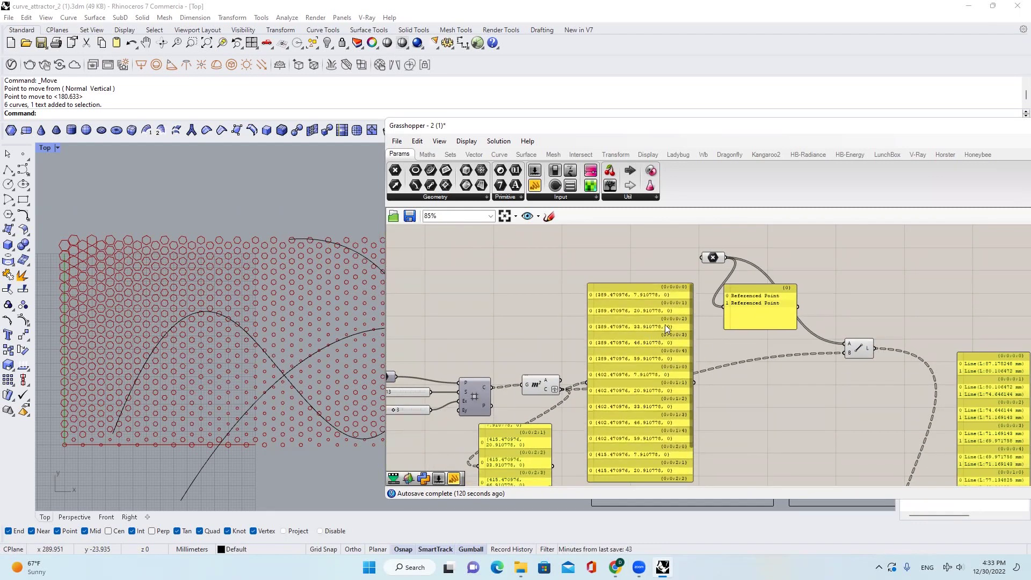
scroll(768, 302, "up", 1)
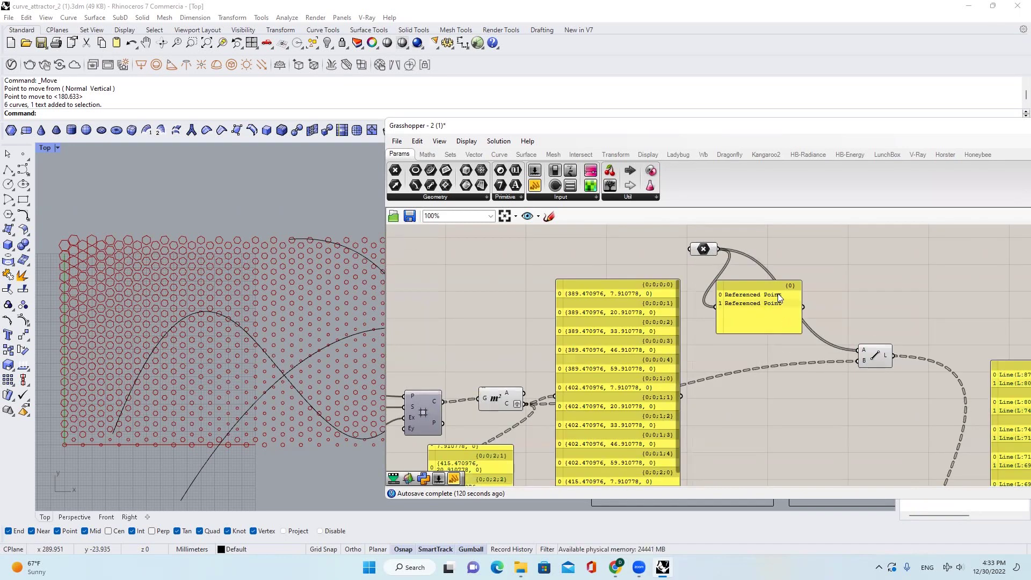
right_click_drag(787, 324, 650, 313)
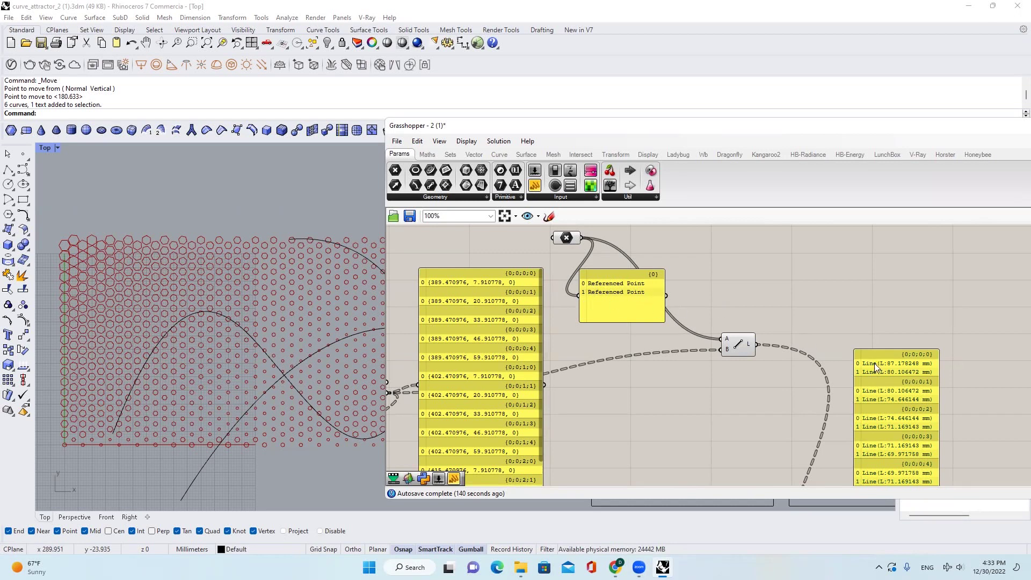
right_click_drag(509, 343, 509, 324)
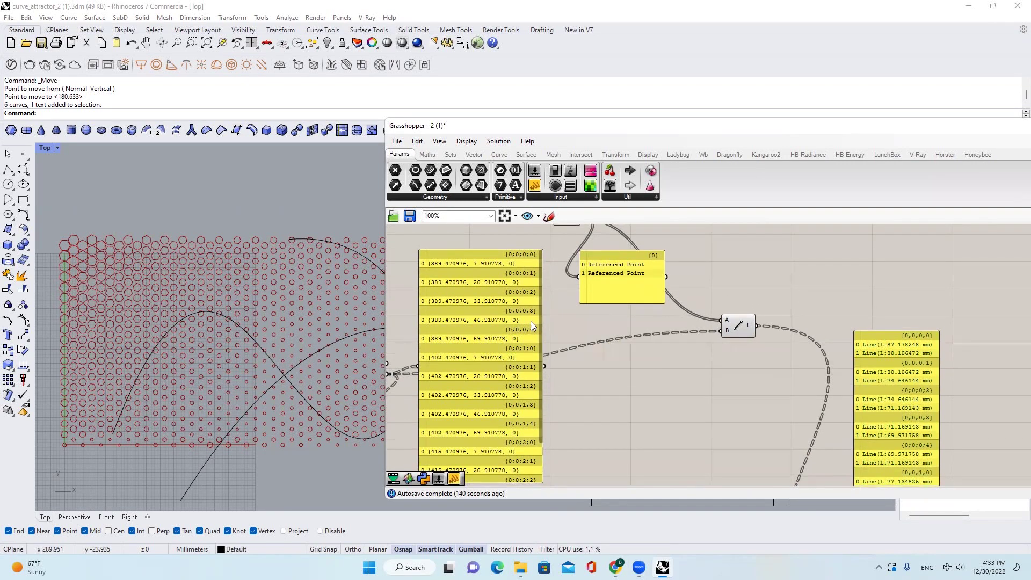
right_click_drag(889, 382, 823, 282)
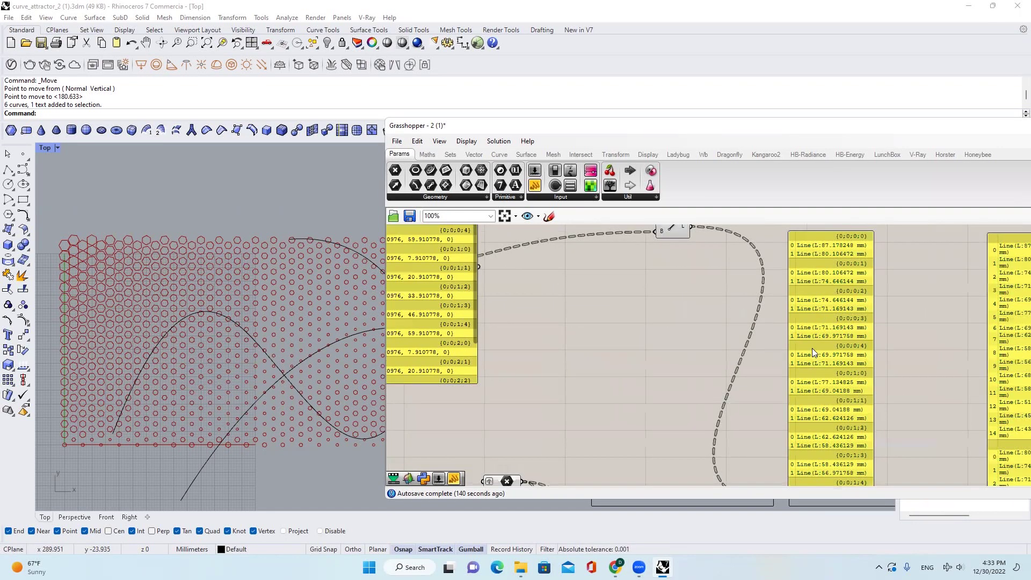
- Compare the flattened centroids and grafted reference points with the branches in the second line output panel
scroll(811, 348, "down", 5)
scroll(698, 424, "up", 5)
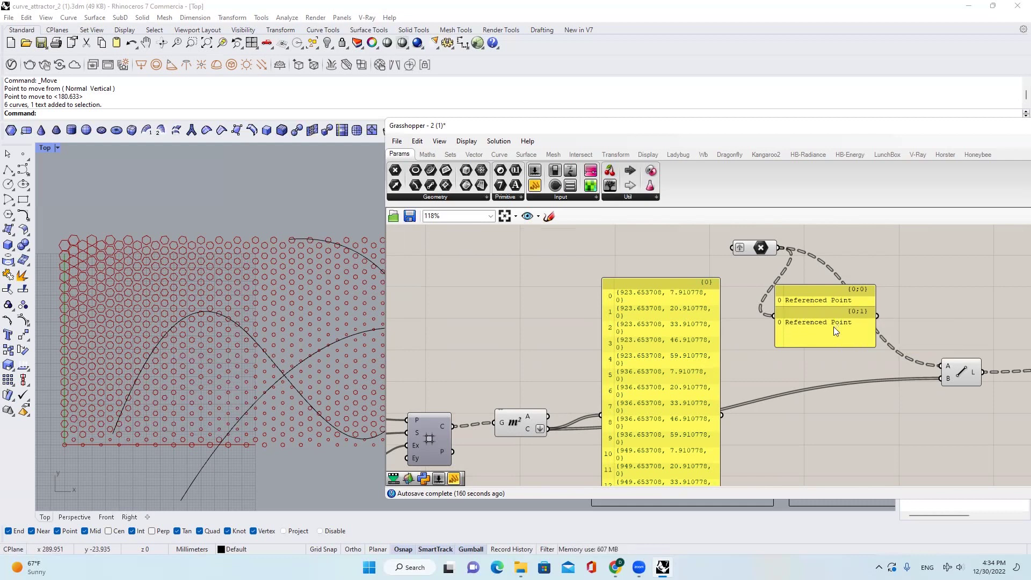
scroll(681, 379, "down", 8)
scroll(777, 282, "up", 7)
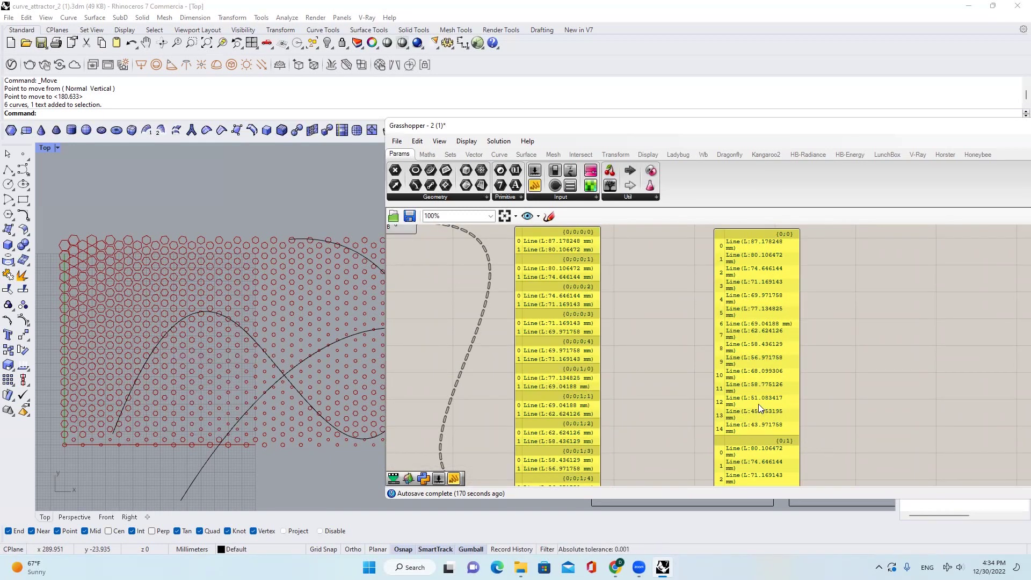
scroll(776, 335, "down", 3)
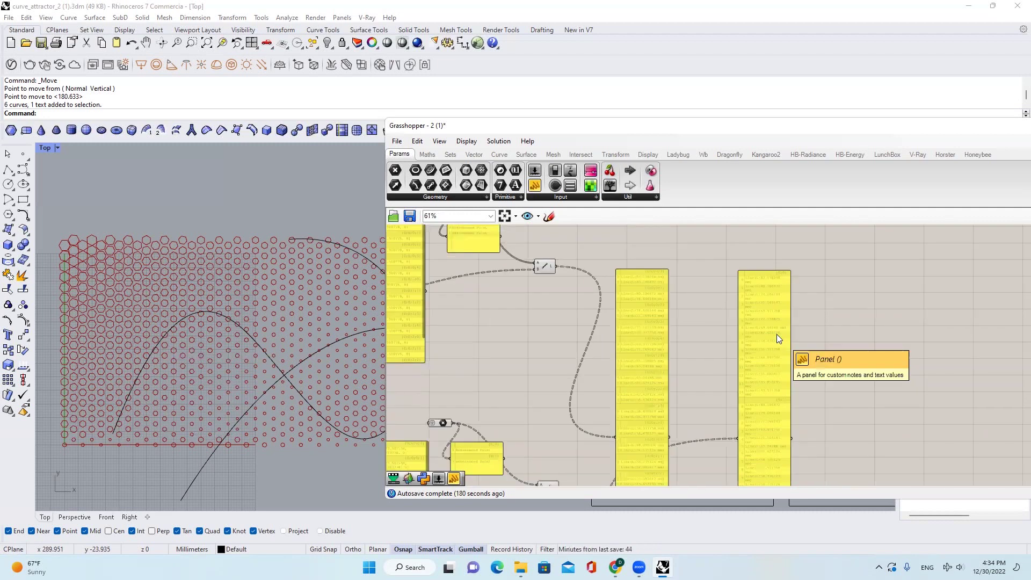
scroll(779, 334, "up", 2)
- Highlight both line output panels and review the example that combines grafted centroids with the original reference points
left_click_drag(848, 374, 626, 299)
scroll(765, 297, "down", 3)
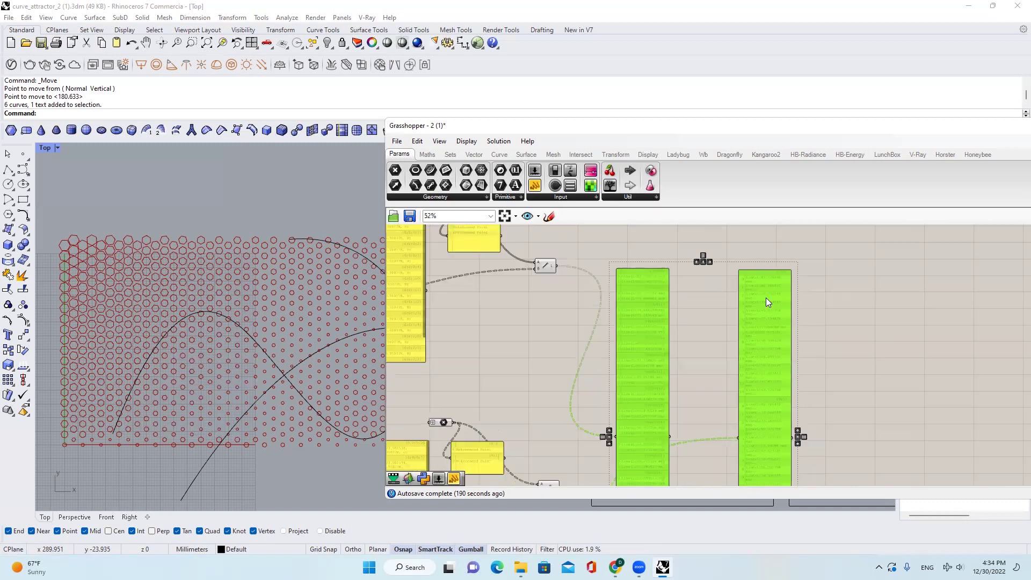
scroll(765, 298, "down", 3)
right_click_drag(661, 278, 838, 347)
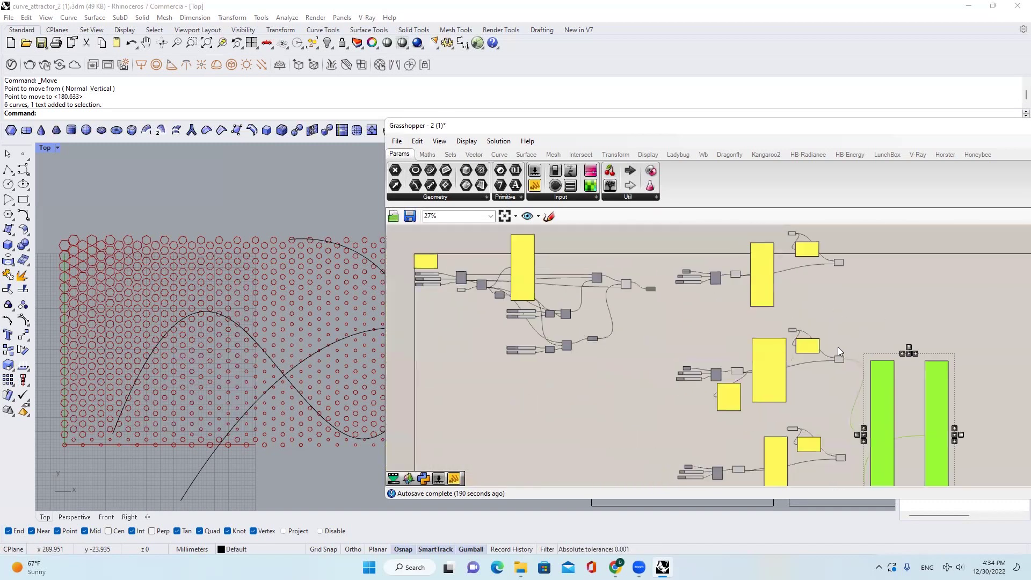
scroll(840, 346, "up", 6)
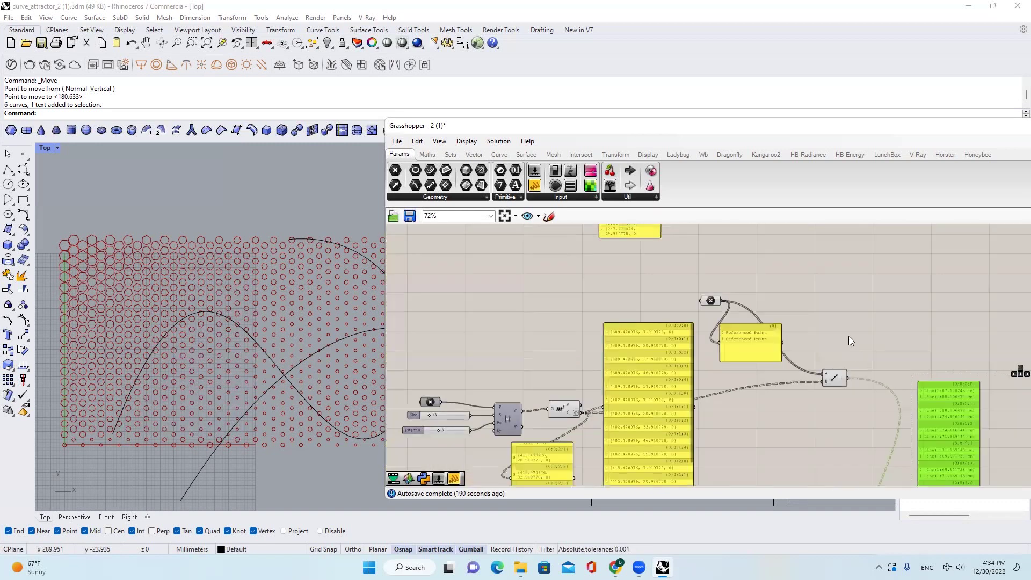
scroll(848, 336, "down", 4)
scroll(755, 353, "up", 5)
left_click(825, 372)
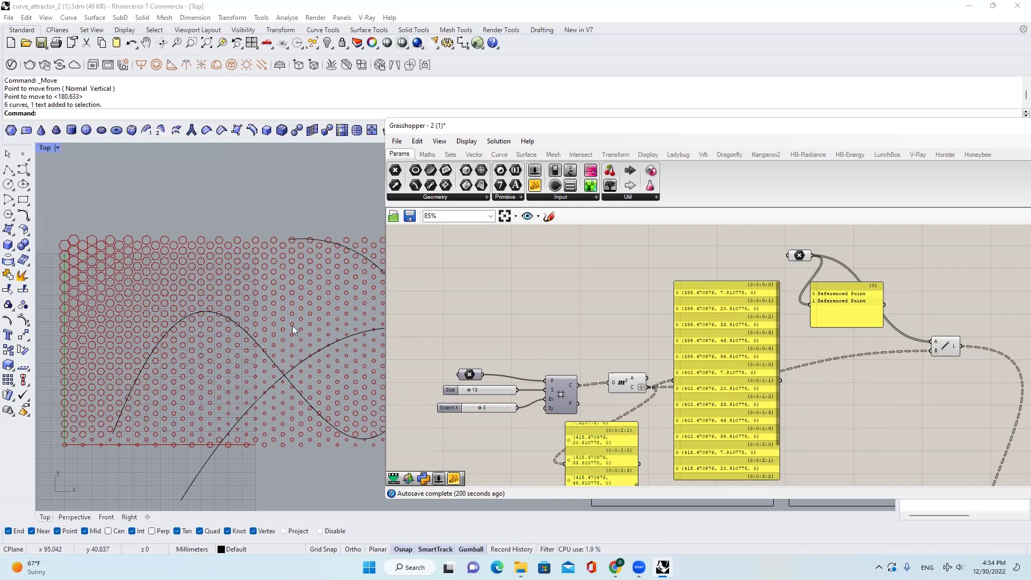
scroll(658, 321, "down", 2)
left_click_drag(449, 243, 930, 480)
- Select both attractor curves in the Rhino viewport to identify them, and clear the selection
left_click(293, 402)
left_click_drag(293, 403, 267, 283)
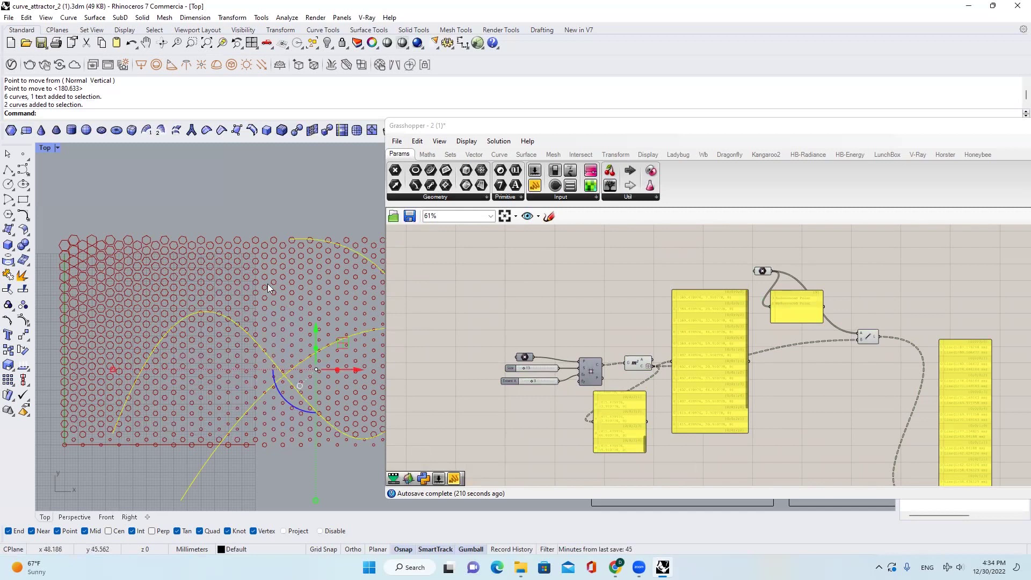
scroll(708, 311, "up", 2)
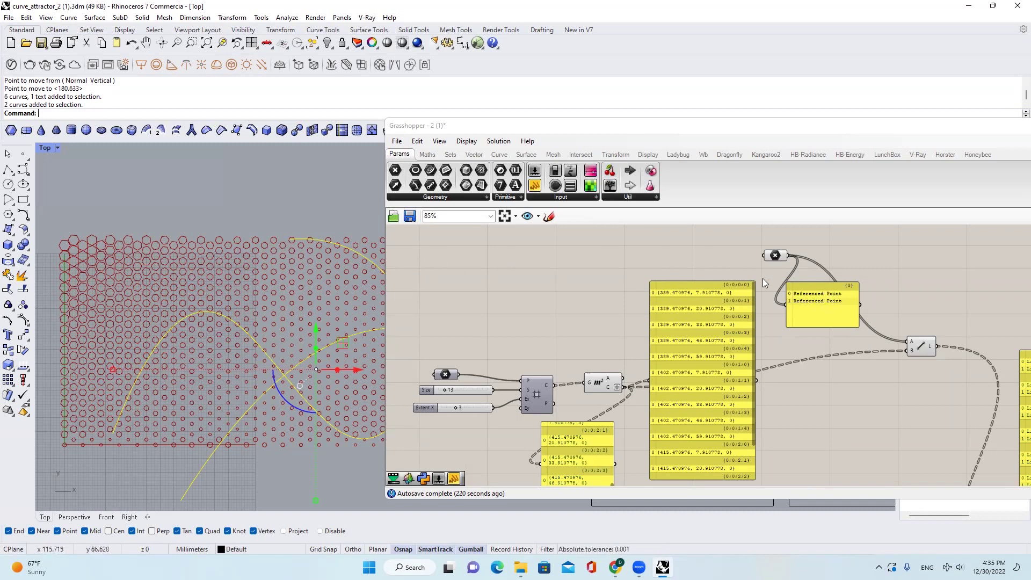
key("Escape")
- Connect the small lower panel to the square grid's Cells output and compare its rectangle branches with the grafted centroids
left_click_drag(623, 268, 768, 487)
left_click(829, 310)
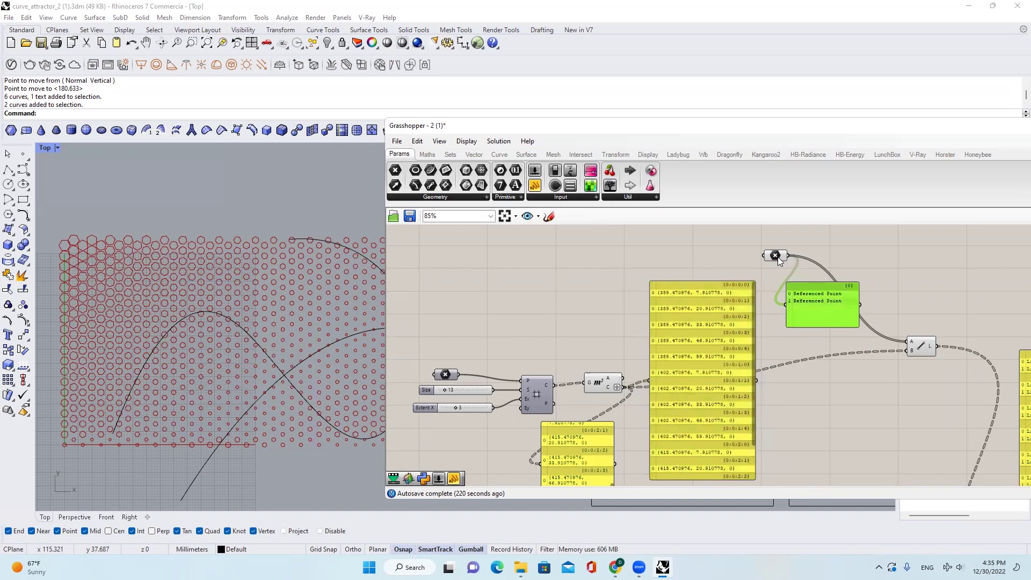
scroll(795, 318, "up", 2)
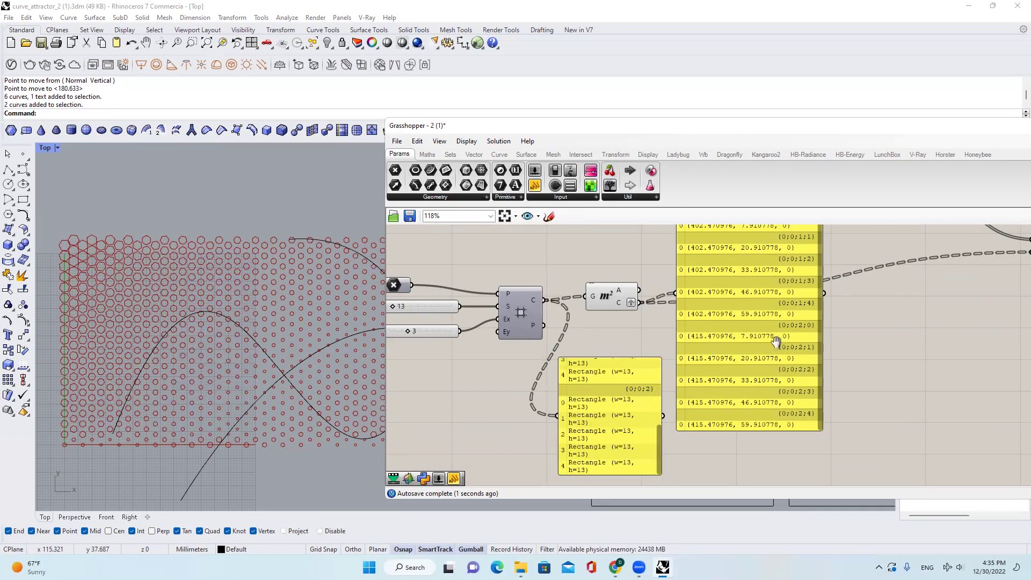
right_click_drag(775, 341, 768, 372)
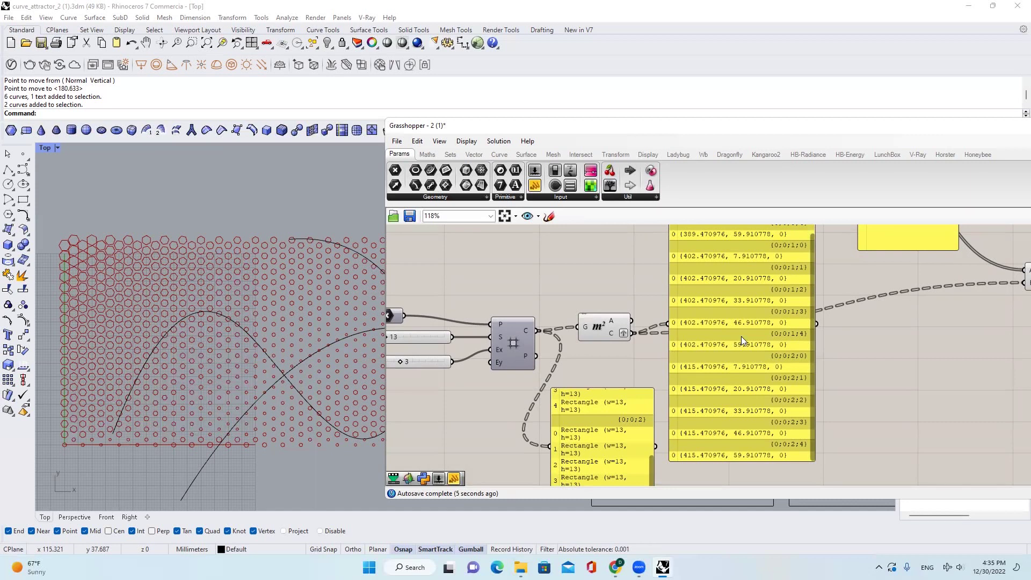
scroll(741, 336, "down", 2)
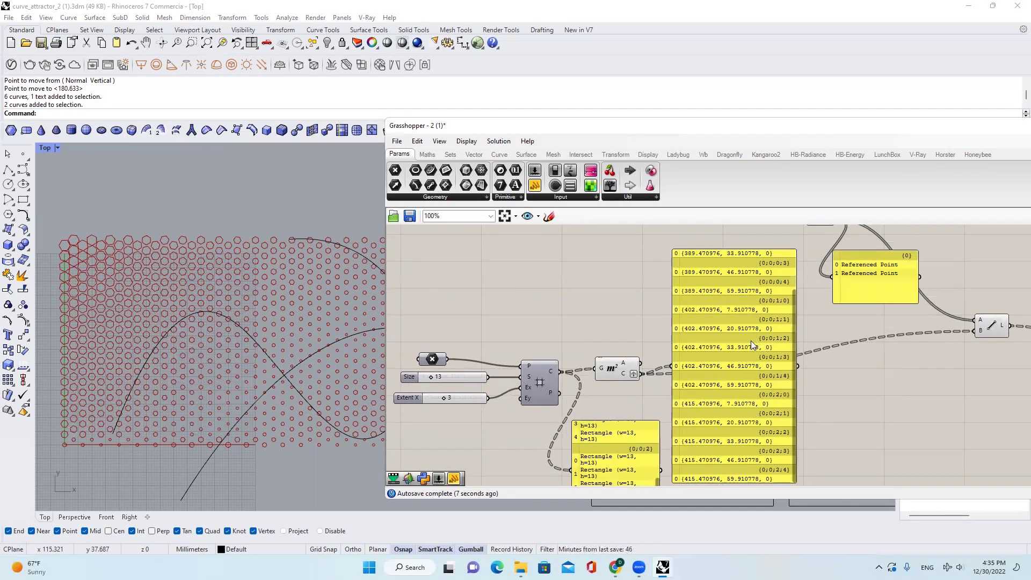
- Add a Flatten Tree component, feed it the square grid's cells, and connect its Tree output to the Area component's Geometry input
double_click(596, 317)
type("f")
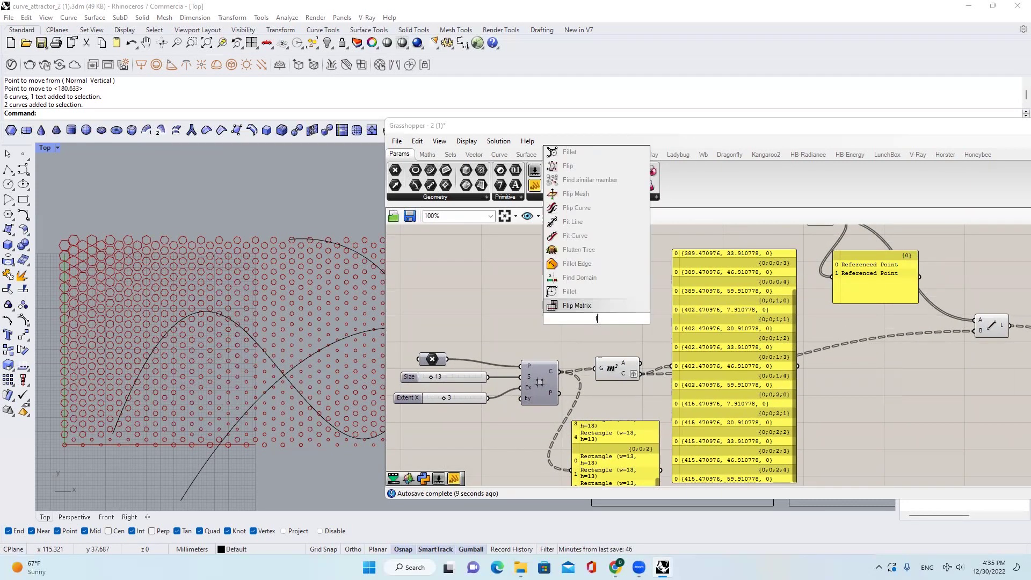
left_click(590, 250)
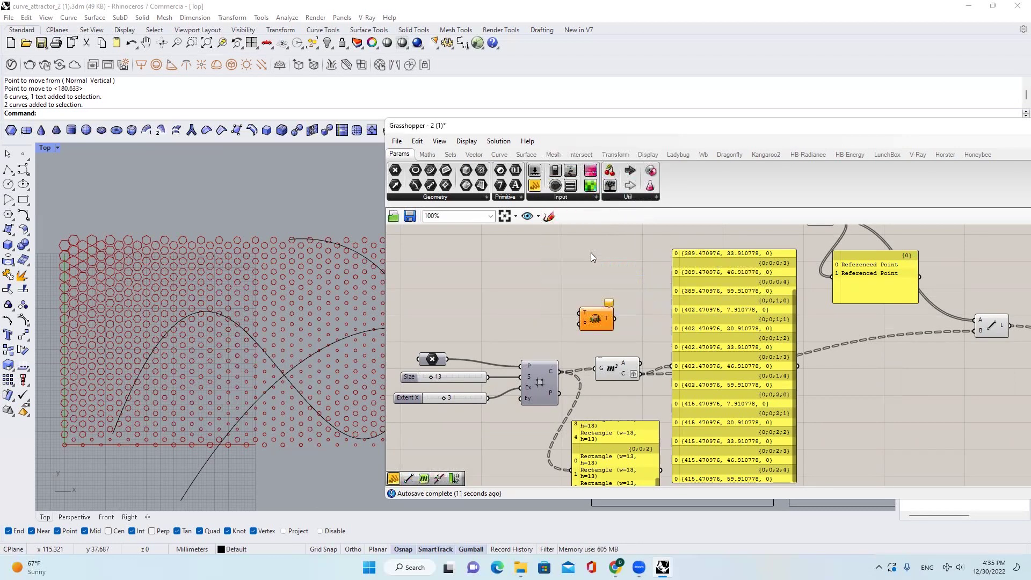
left_click_drag(580, 323, 562, 370)
right_click_drag(816, 366, 810, 355)
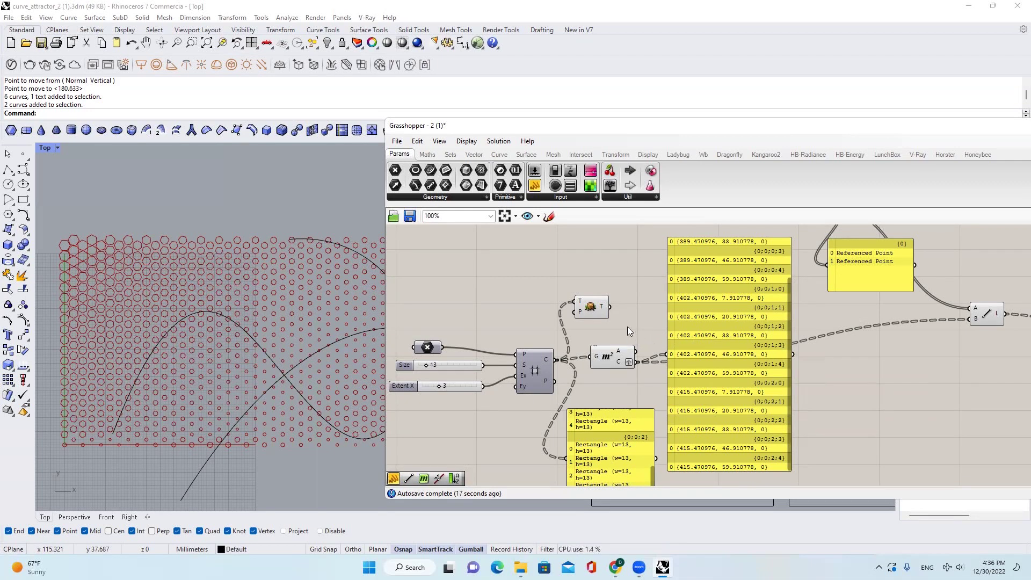
mouse_move(677, 356)
left_mouse_down()
mouse_move(685, 335)
mouse_move(684, 345)
left_mouse_up()
left_click_drag(593, 354, 610, 308)
left_click(591, 302)
left_click(625, 288)
- Examine the branch paths of the lines generated from the flattened cells in the first output panel
scroll(667, 322, "down", 2)
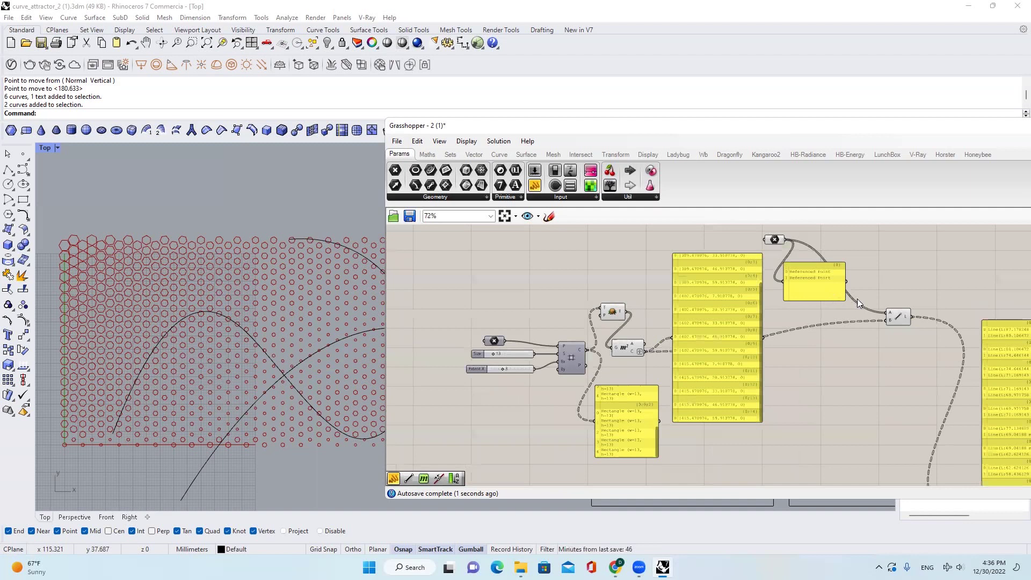
right_click_drag(908, 310, 814, 310)
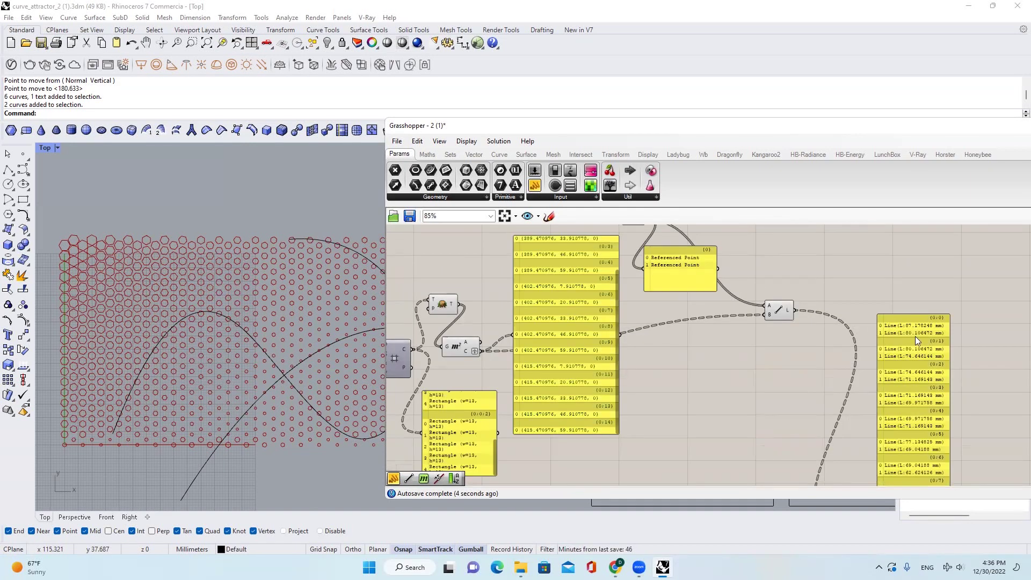
scroll(914, 336, "up", 3)
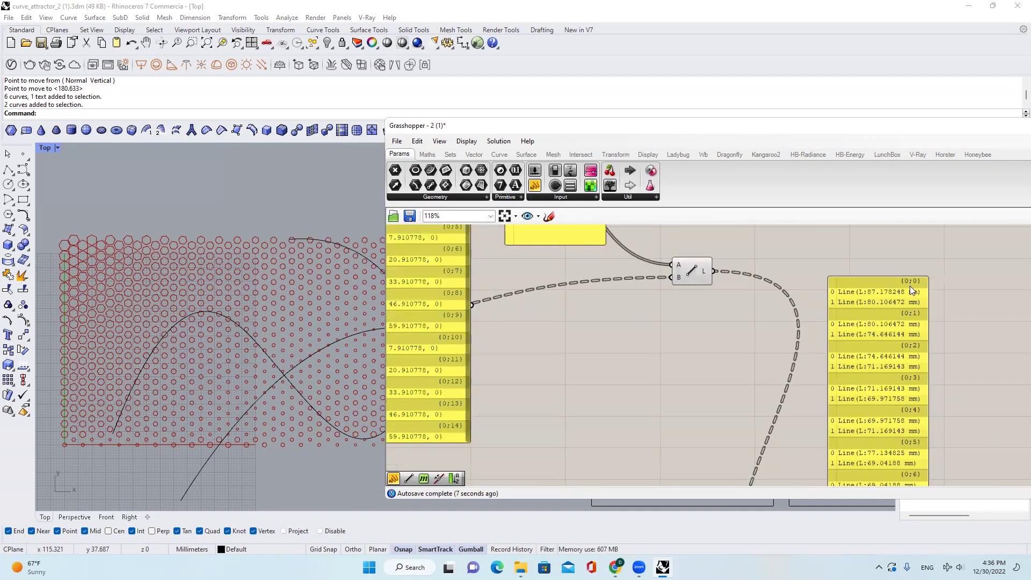
scroll(827, 311, "down", 7)
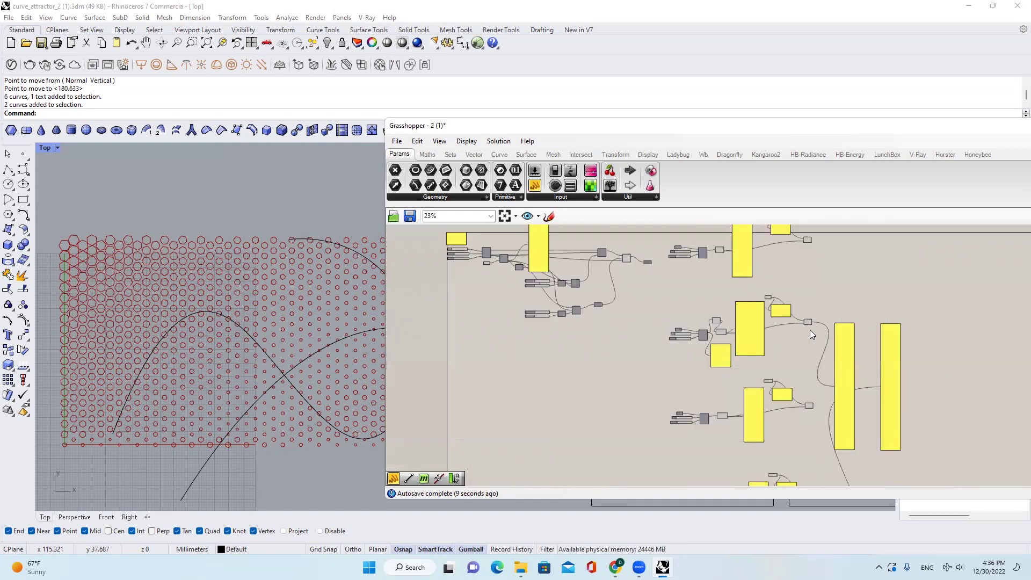
- Move the Grasshopper window clear of the attractor curves and lock the solver for editing the main hexagon definition
left_click_drag(848, 366, 671, 299)
scroll(596, 305, "up", 2)
scroll(617, 319, "up", 5)
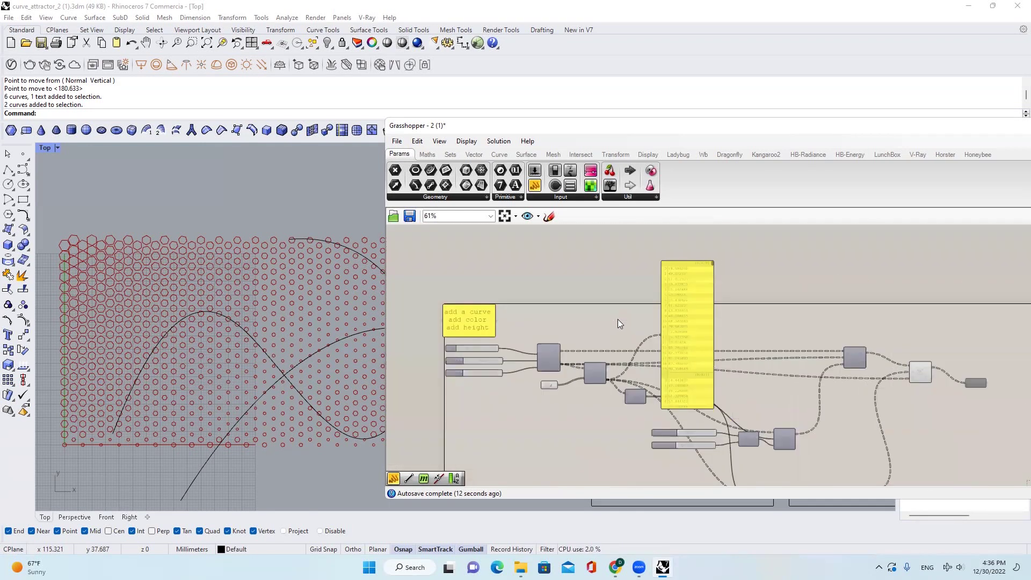
left_click_drag(604, 126, 770, 130)
right_click_drag(695, 306, 687, 294)
right_click_drag(813, 409, 734, 372)
middle_click(735, 371)
left_click(729, 397)
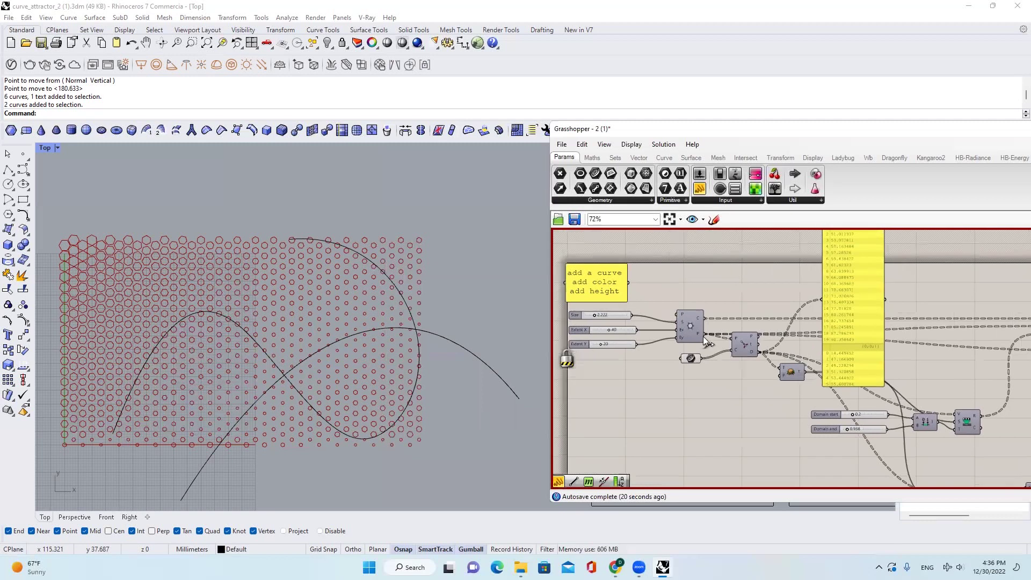
- Flatten the hexagonal grid's Cells and Points outputs and unlock the solver
scroll(713, 335, "down", 2)
scroll(673, 321, "up", 4)
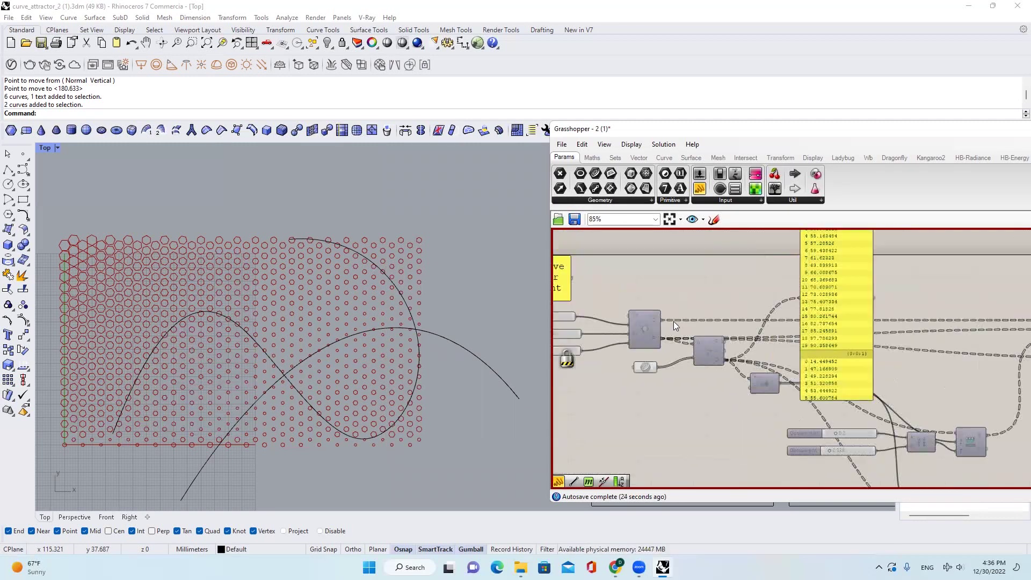
right_click(646, 319)
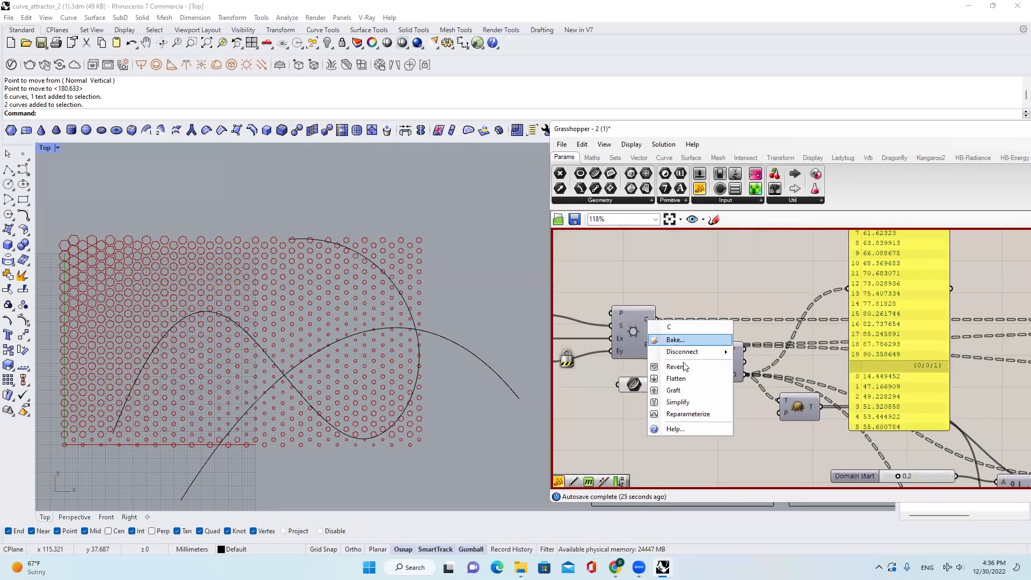
left_click(690, 389)
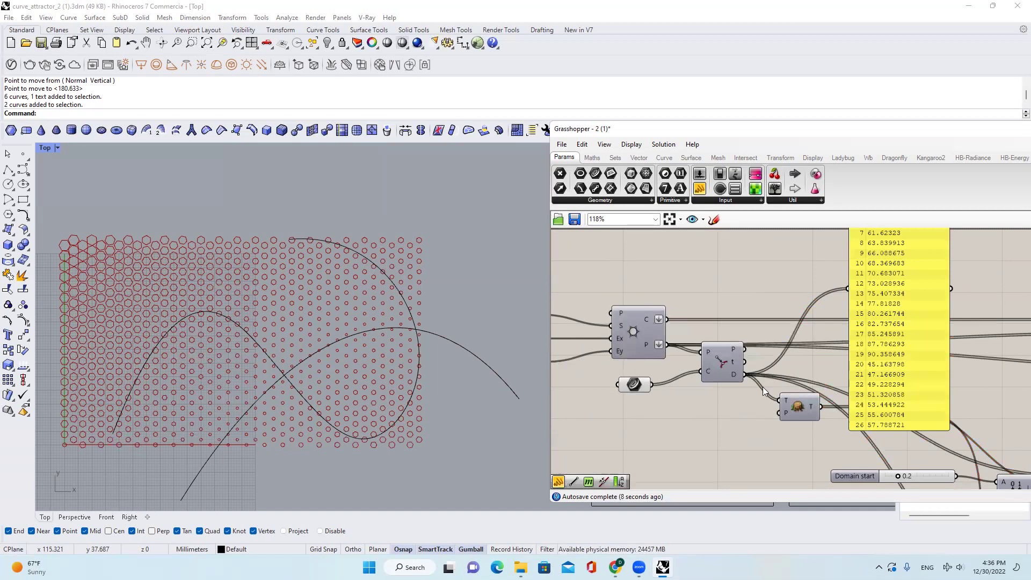
- Select both attractor curves in the Rhino viewport and move them in the negative X direction across the hexagon pattern
scroll(762, 386, "down", 5)
left_click_drag(467, 392, 376, 317)
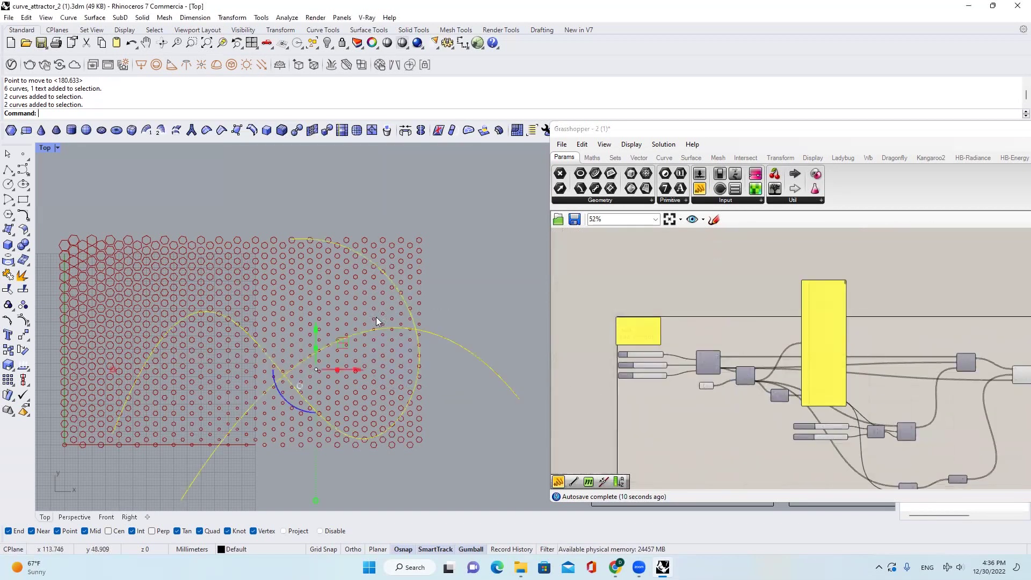
left_click_drag(356, 367, 274, 358)
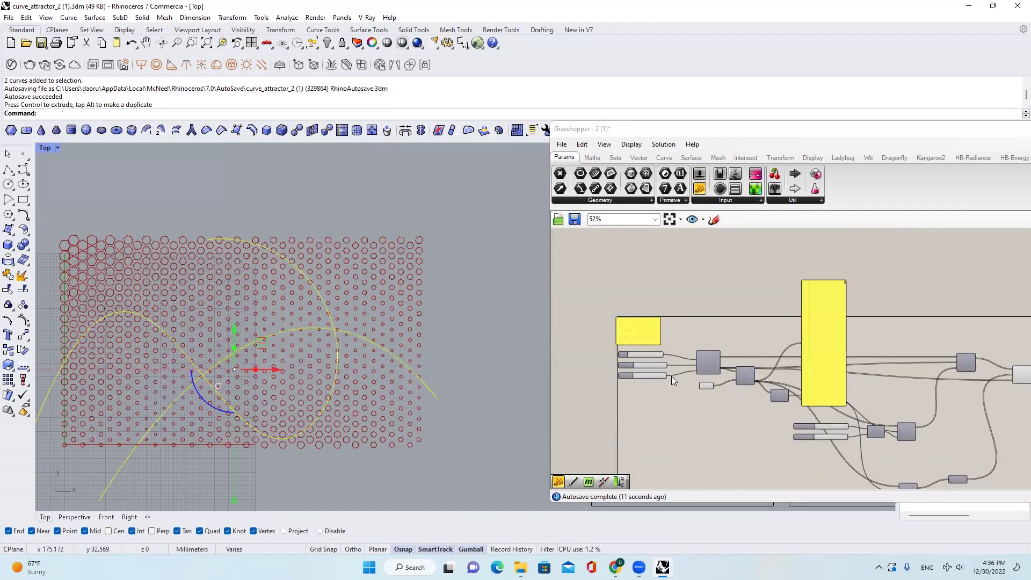
- Move the Curve Closest Point component slightly farther from the hexagonal grid component
scroll(723, 380, "up", 4)
left_click_drag(759, 374, 765, 386)
scroll(721, 363, "up", 2)
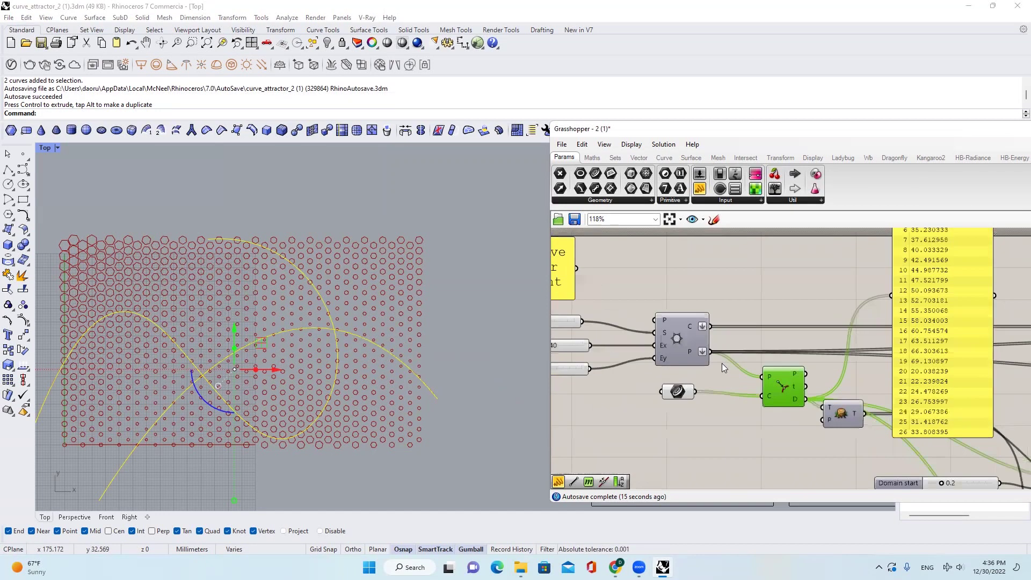
- Add a Graft Tree component and place it beside the hexagonal grid component's outputs
mouse_move(688, 353)
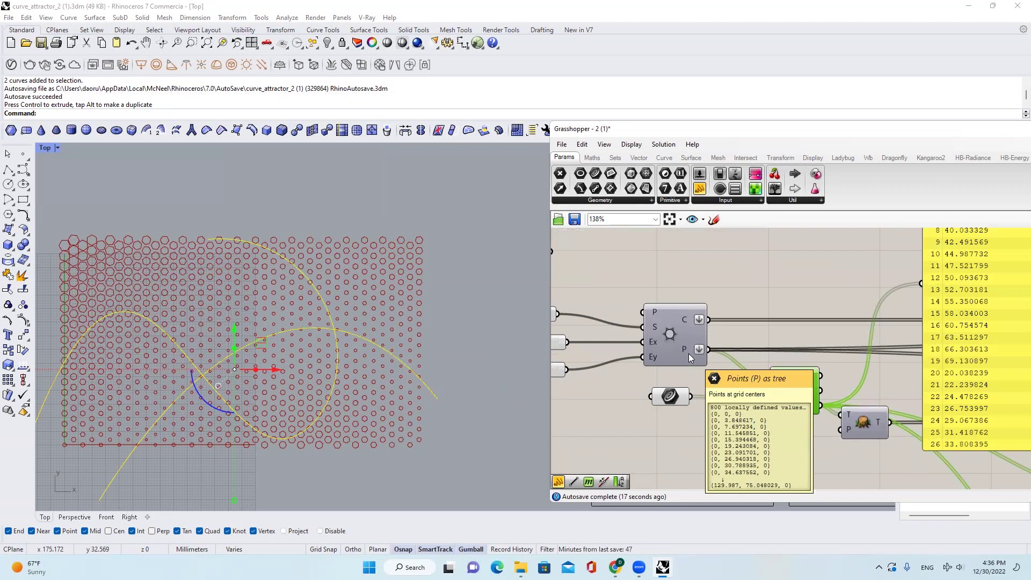
left_click(679, 398)
left_click(739, 416)
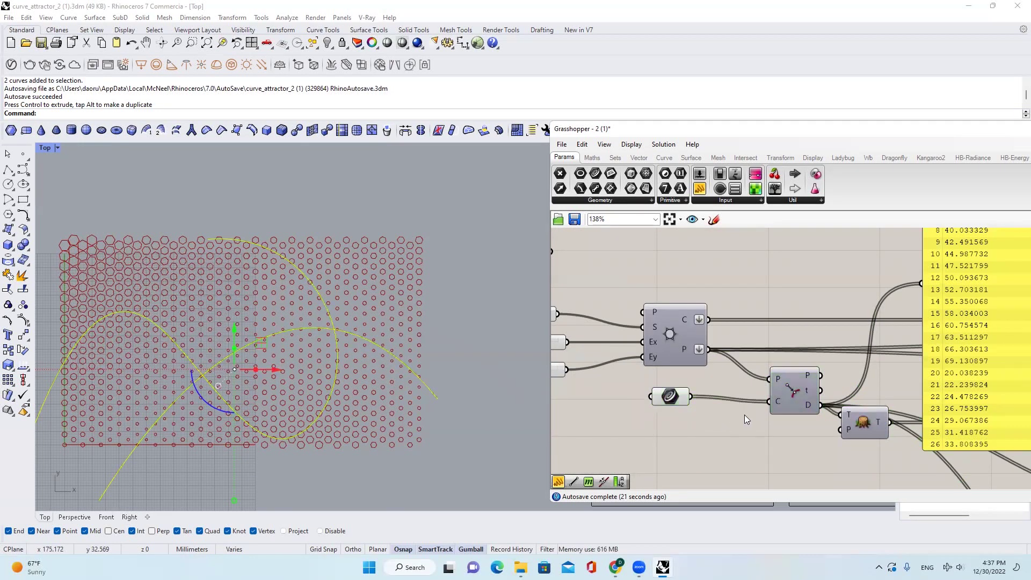
scroll(744, 415, "down", 2)
scroll(725, 386, "up", 2)
double_click(719, 443)
type("graft")
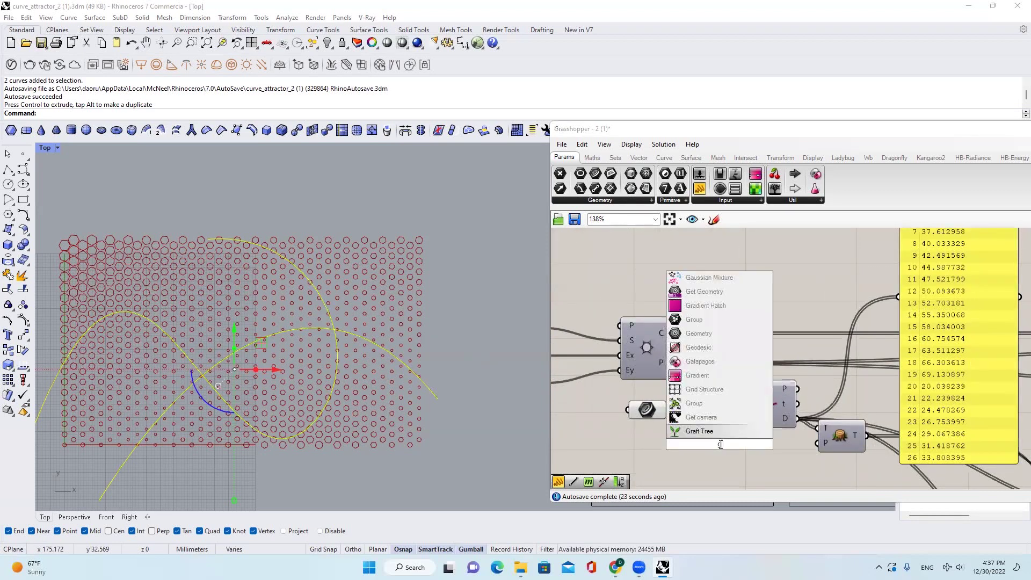
key("Return")
left_click_drag(722, 437, 742, 341)
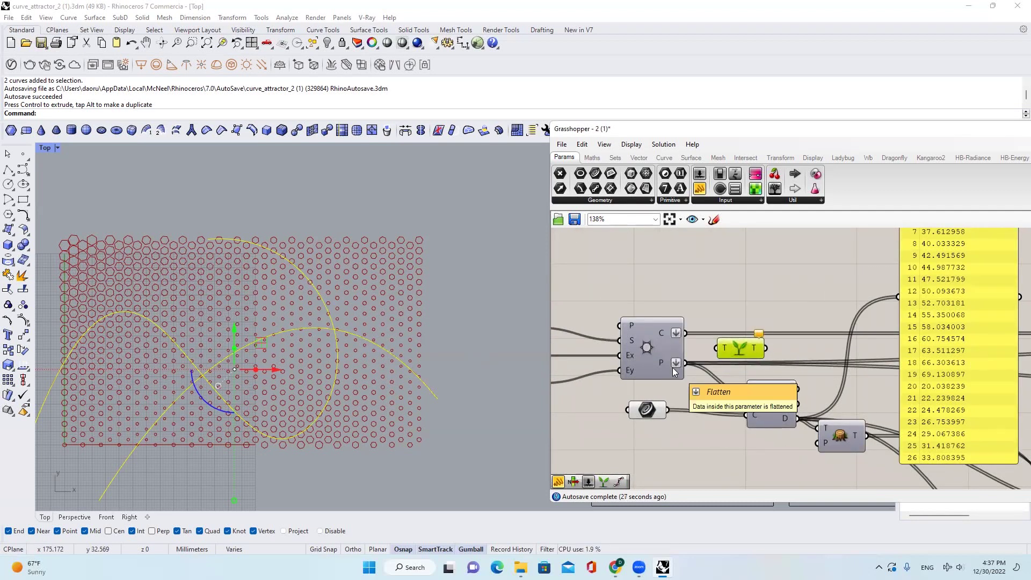
- Inspect the hexagonal grid's Points output in a temporary panel, scrolling through its list, and delete the panel
left_click(699, 188)
left_click(762, 288)
left_click_drag(703, 288, 686, 362)
left_click_drag(782, 322, 783, 420)
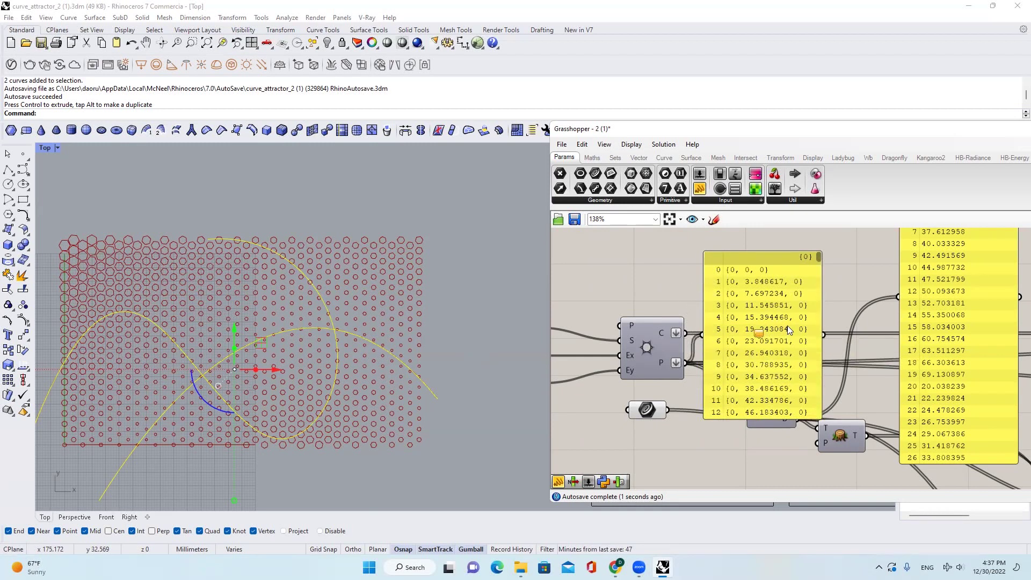
left_click_drag(818, 257, 820, 416)
left_click(797, 296)
key("Delete")
- Wire the grid's Points output into Graft Tree and insert relays on the two long Points wires beside Curve Closest Point
left_click_drag(686, 363, 714, 330)
left_click_drag(687, 365, 729, 278)
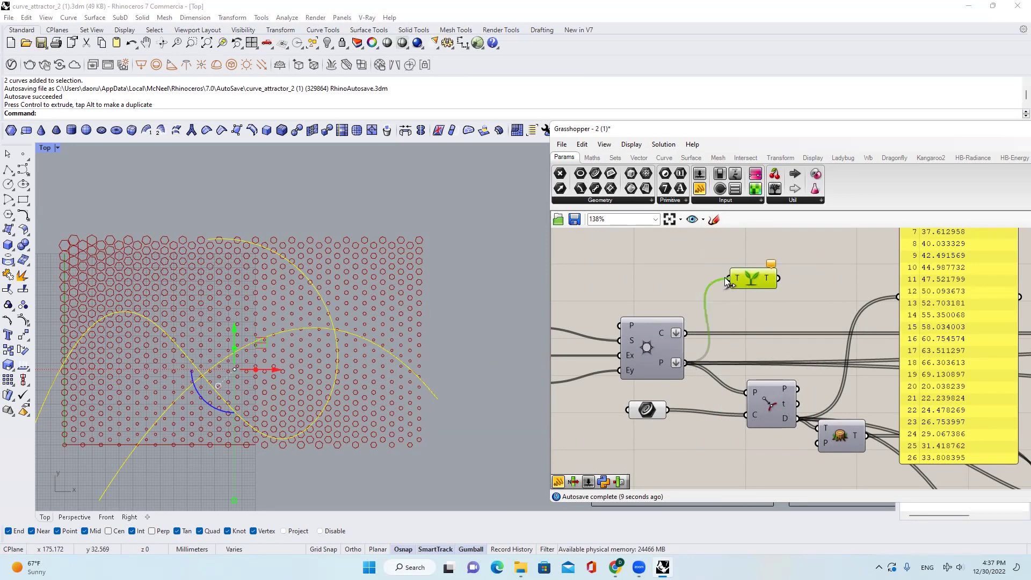
scroll(728, 271, "down", 2)
right_click_drag(807, 299, 763, 307)
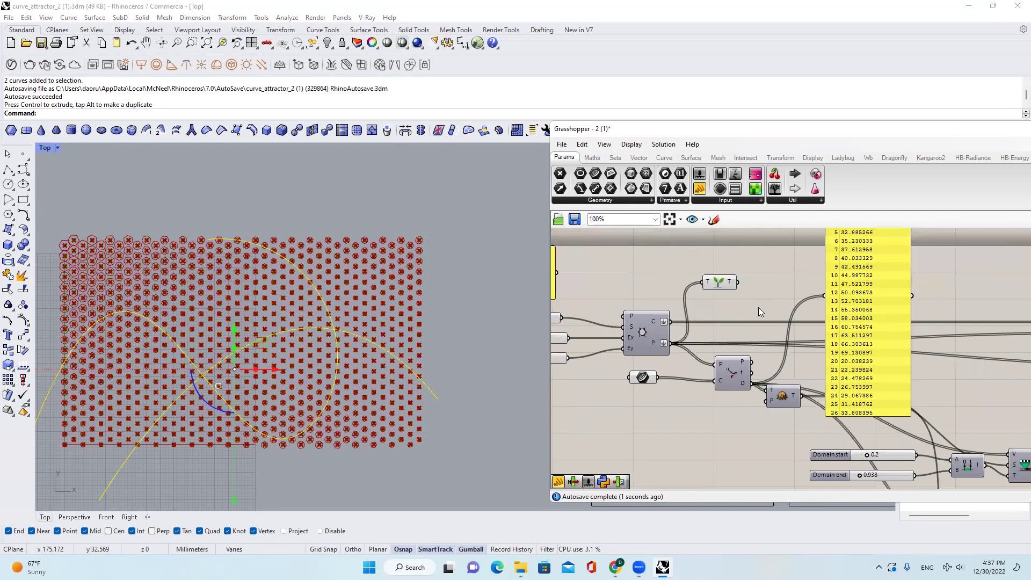
left_click_drag(713, 368, 736, 364)
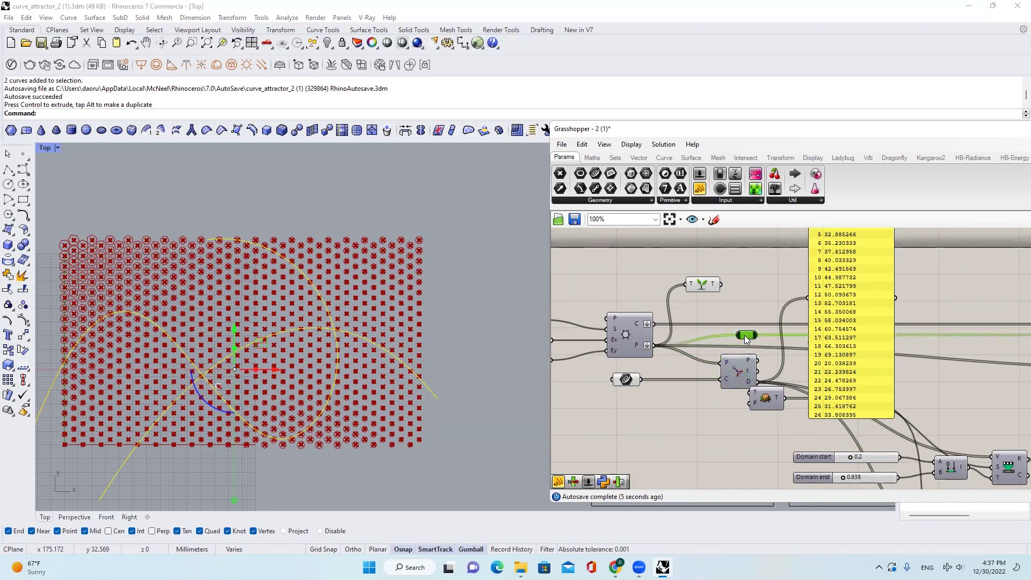
mouse_move(738, 369)
left_mouse_down()
mouse_move(713, 368)
mouse_move(744, 370)
left_mouse_up()
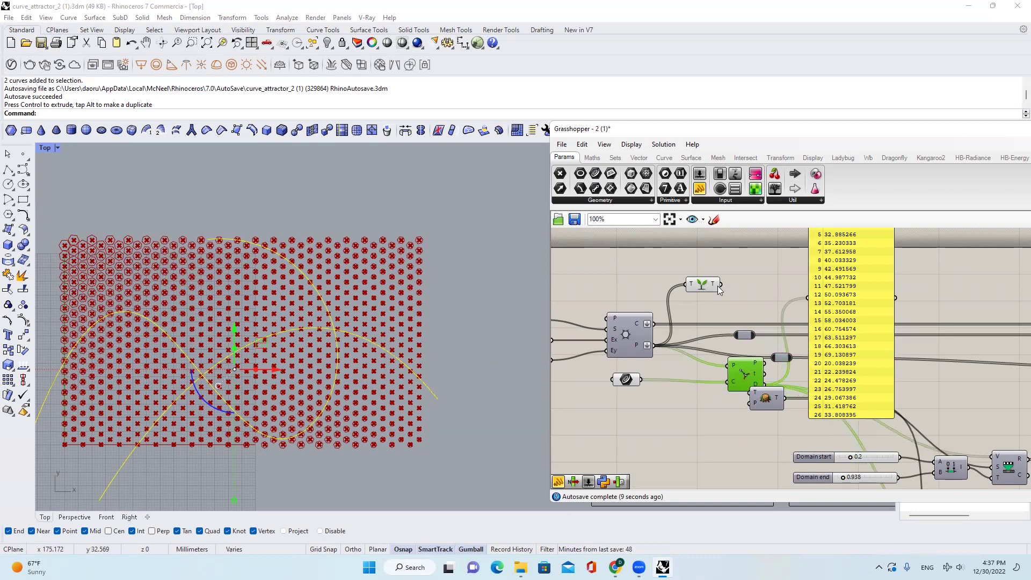
- With the solver locked, feed the Graft Tree output into both relays and Curve Closest Point's Point input, and unlock the solver
middle_click(775, 283)
left_click(773, 311)
left_click(772, 311)
left_click_drag(734, 332, 721, 285)
left_click_drag(772, 357, 723, 285)
left_click_drag(728, 365, 721, 284)
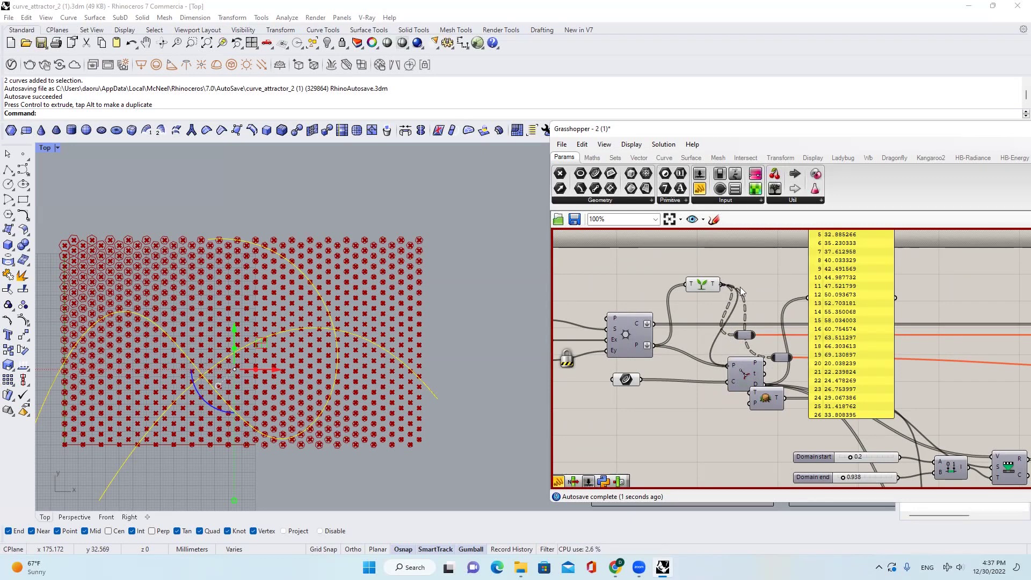
middle_click(758, 289)
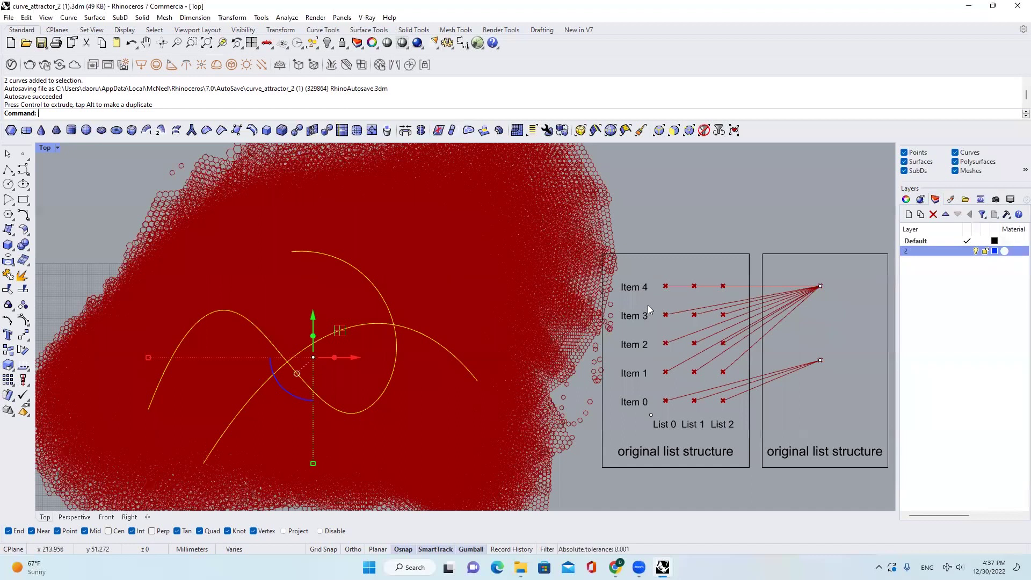
- Shift Curve Closest Point clear of the neighbouring components and graft the Scale component's Geometry input
scroll(654, 302, "down", 1)
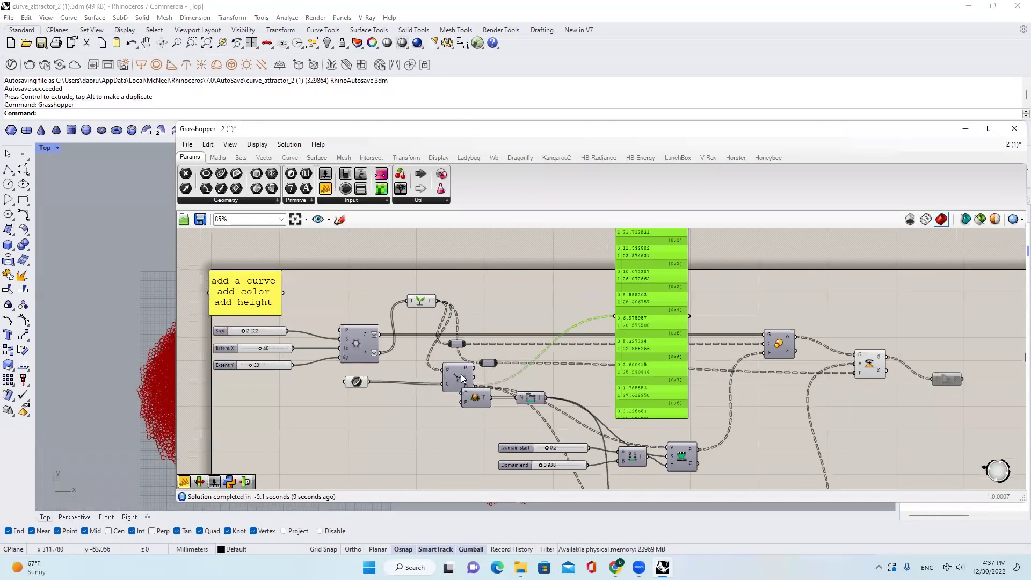
left_click_drag(462, 378, 422, 374)
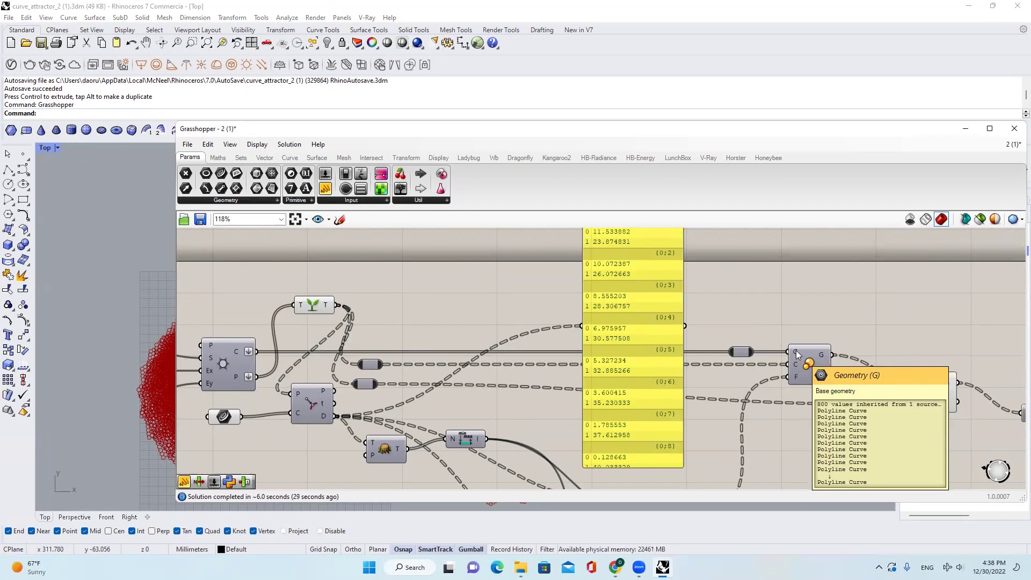
mouse_move(794, 366)
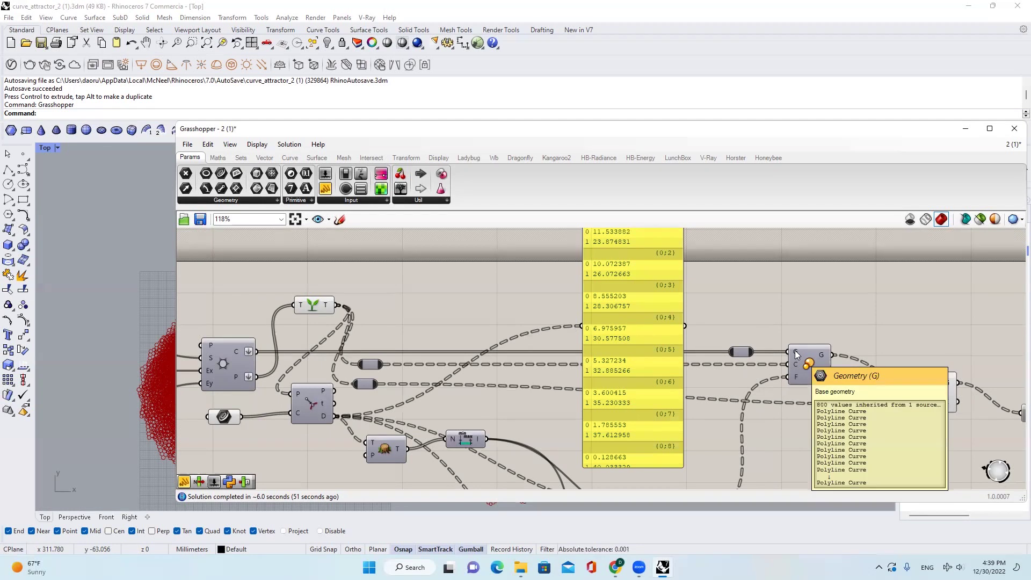
scroll(795, 353, "up", 1)
scroll(795, 354, "up", 1)
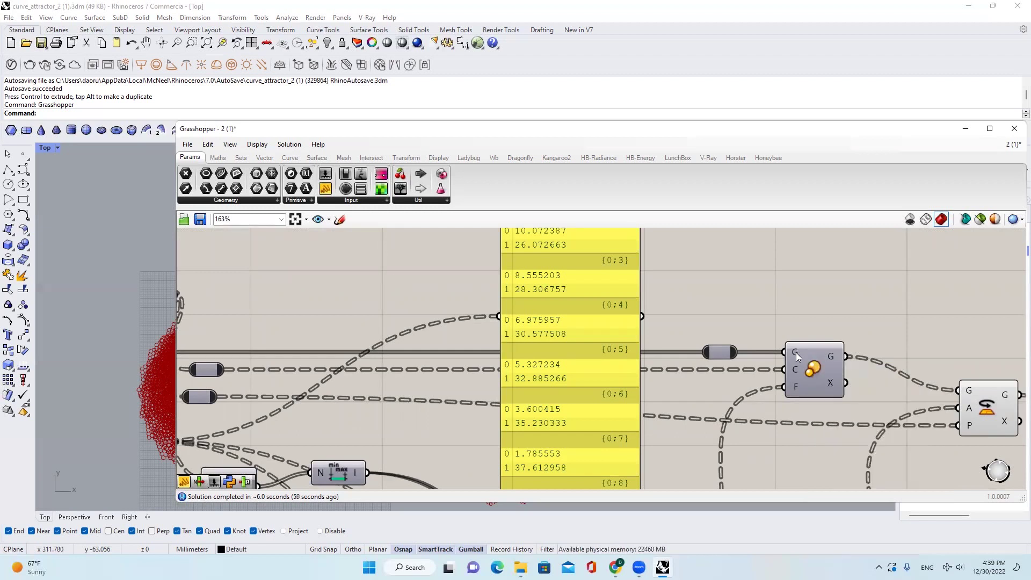
right_click(795, 352)
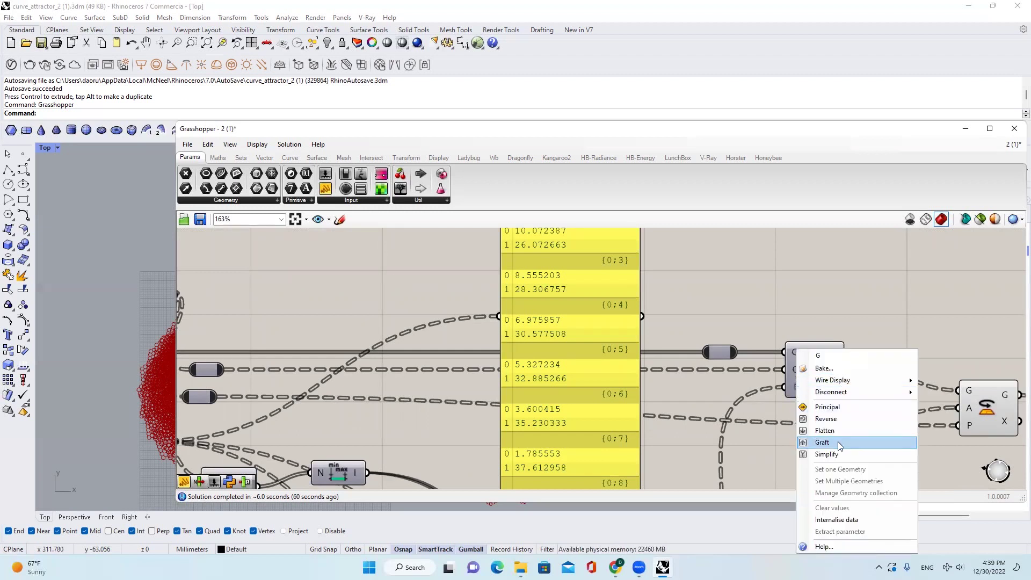
left_click(838, 441)
- Move the Grasshopper window off the hexagon pattern and examine the data structure of Scale's Geometry and Factor inputs
left_click_drag(612, 132, 875, 131)
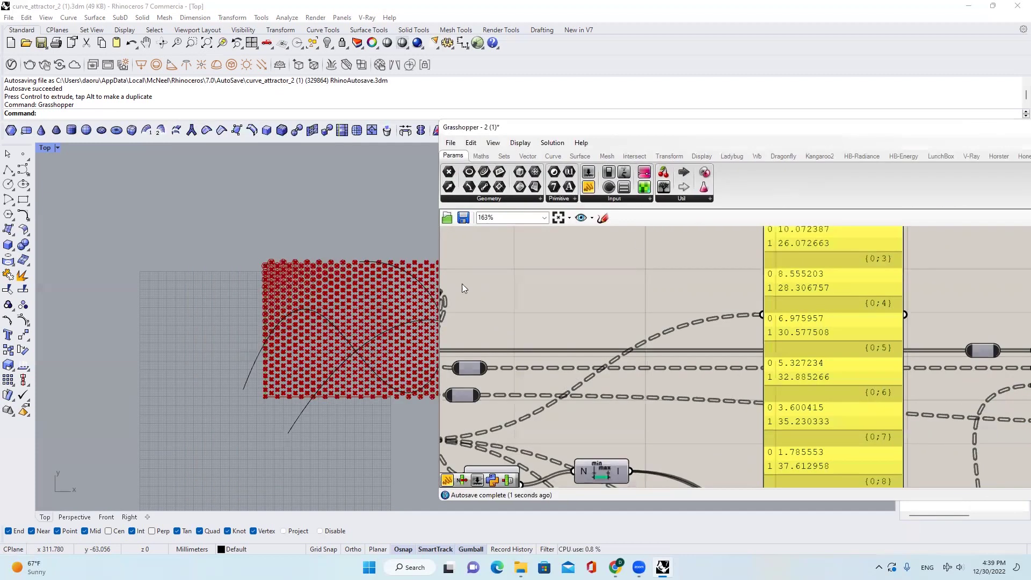
scroll(381, 308, "up", 3)
right_click_drag(857, 312, 778, 312)
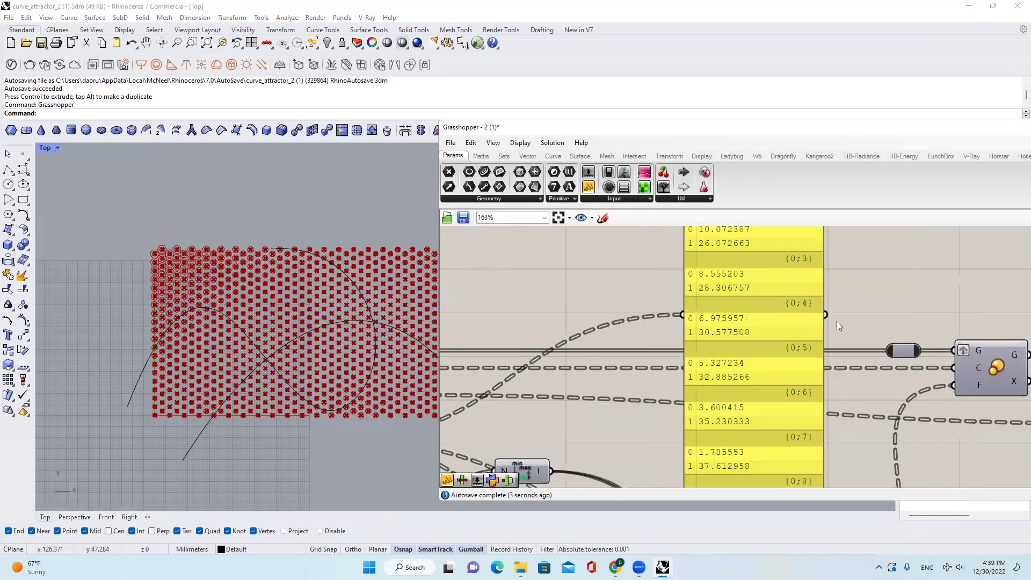
scroll(813, 348, "down", 1)
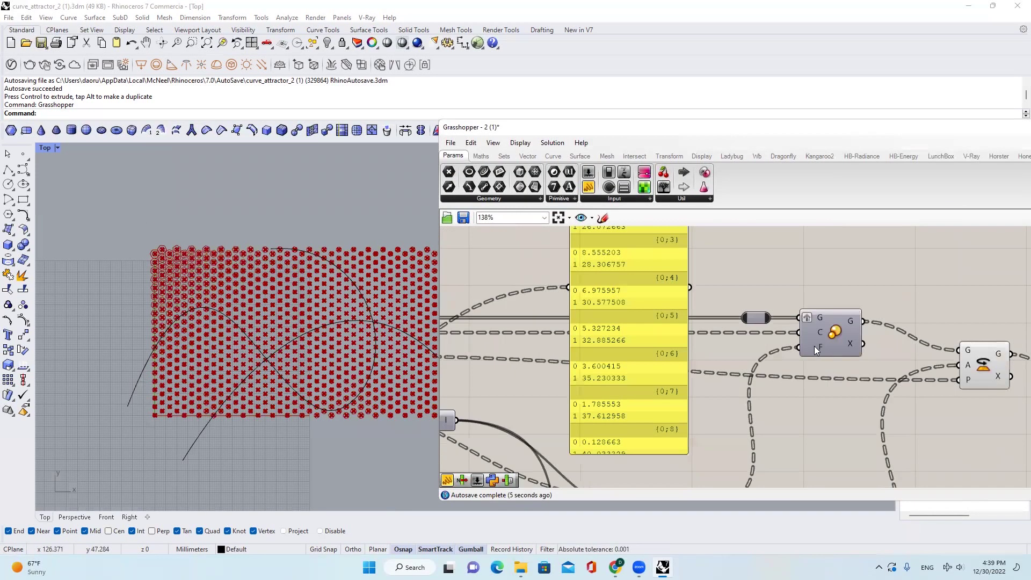
mouse_move(814, 346)
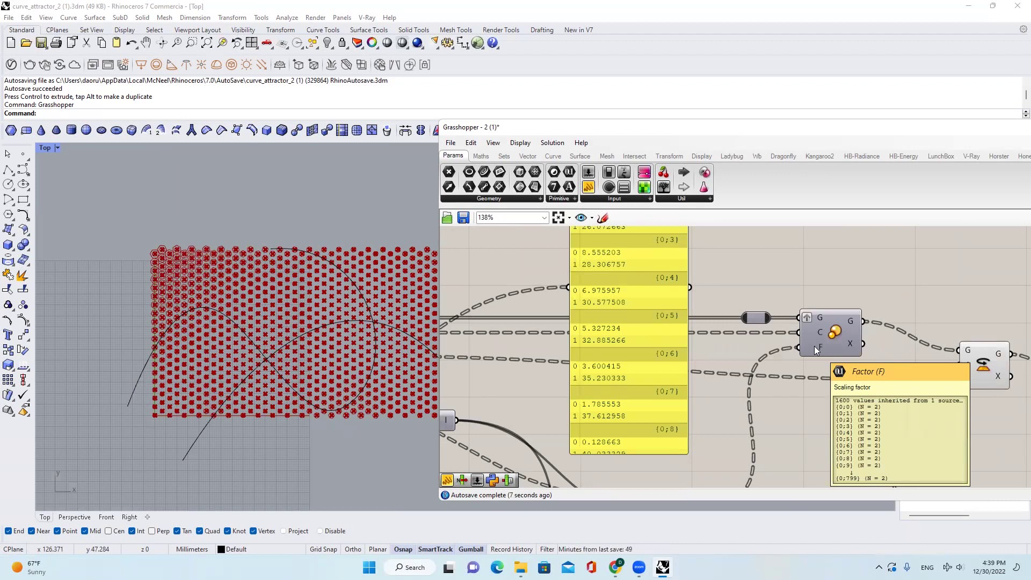
mouse_move(816, 319)
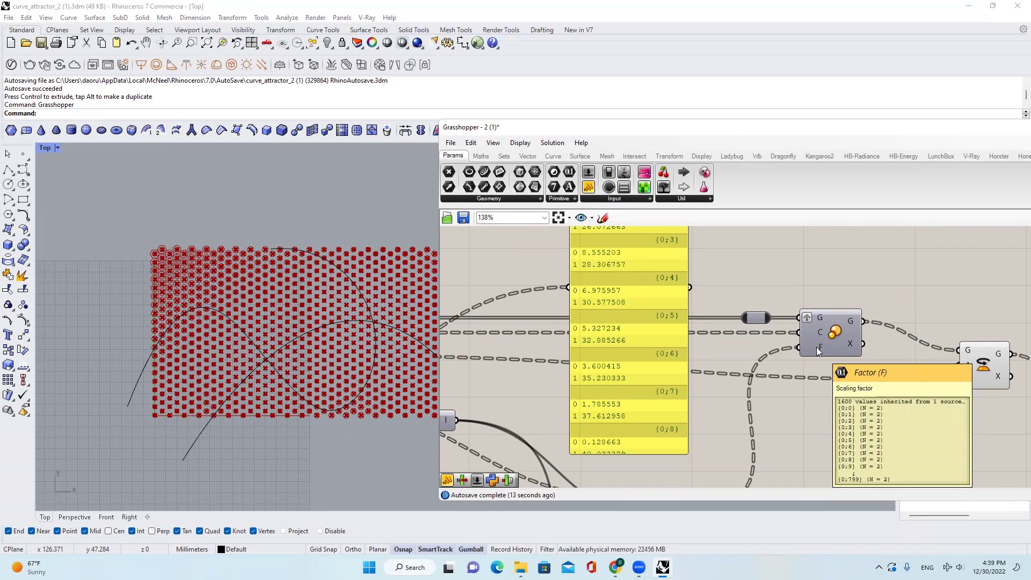
- Add a panel below Curve Closest Point and connect the Distance output to it
scroll(817, 347, "down", 3)
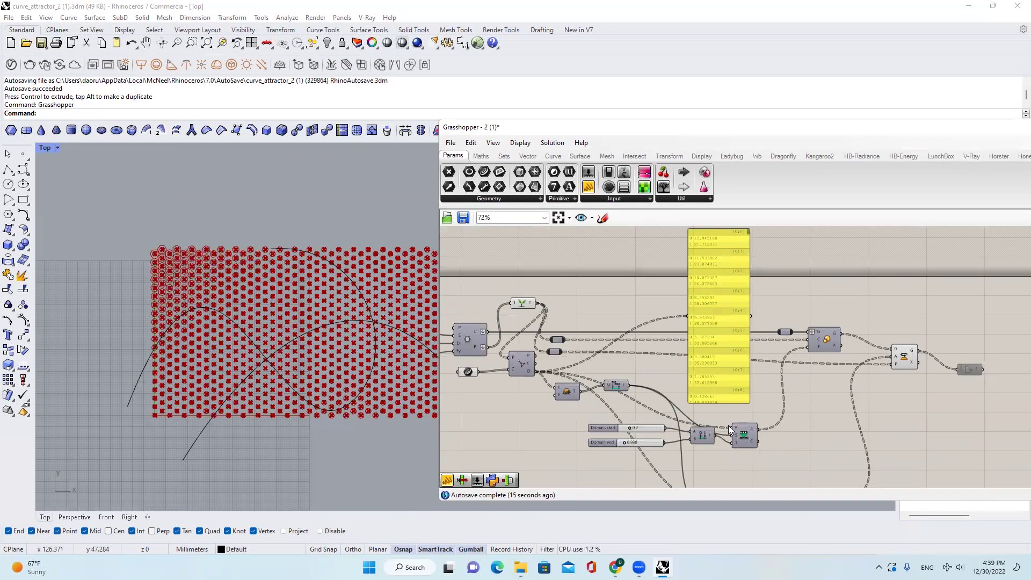
scroll(534, 373, "up", 2)
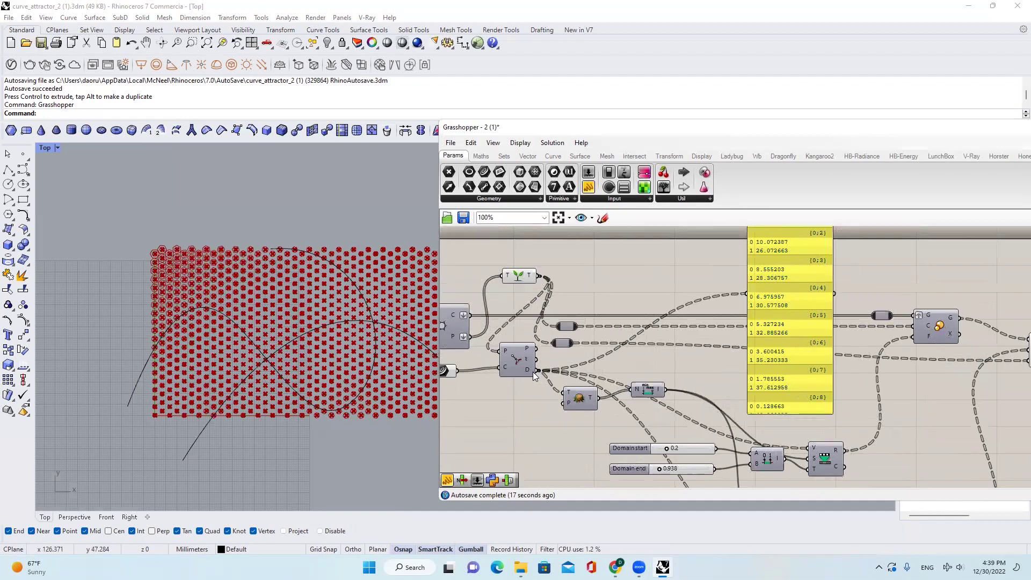
mouse_move(533, 371)
right_click_drag(532, 371, 588, 356)
left_click_drag(588, 187, 601, 421)
left_click_drag(592, 353, 553, 428)
right_click_drag(612, 431, 693, 405)
scroll(694, 405, "up", 2)
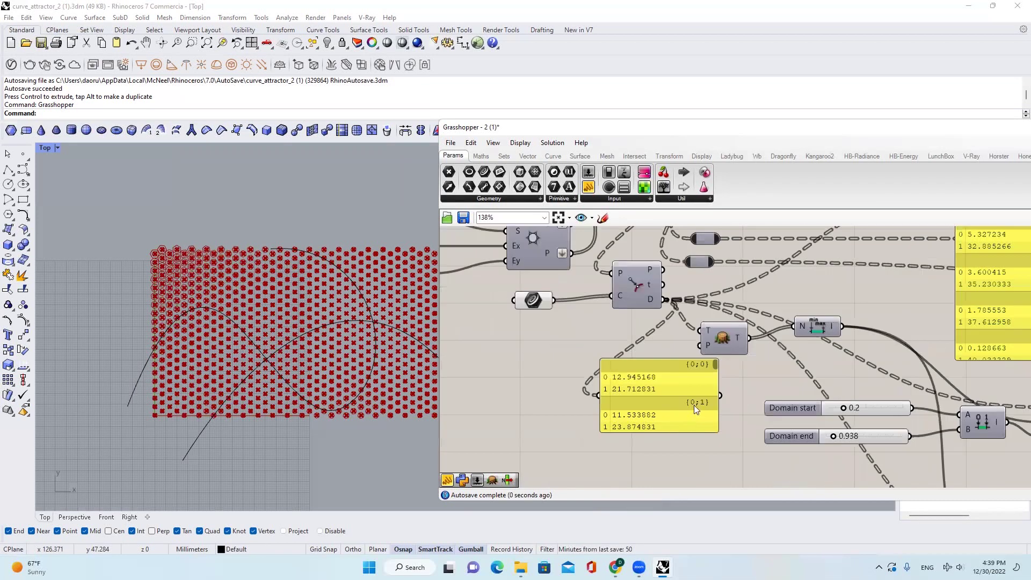
- Scroll the new distance panel to its last branches and enlarge it to show more values
scroll(714, 413, "down", 15)
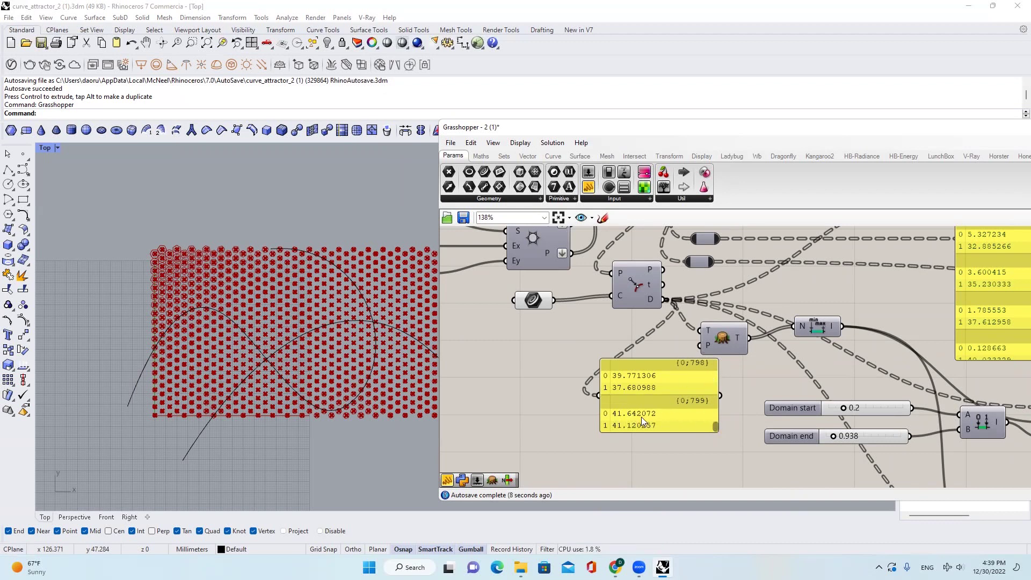
scroll(702, 342, "down", 4)
left_click_drag(673, 391, 688, 456)
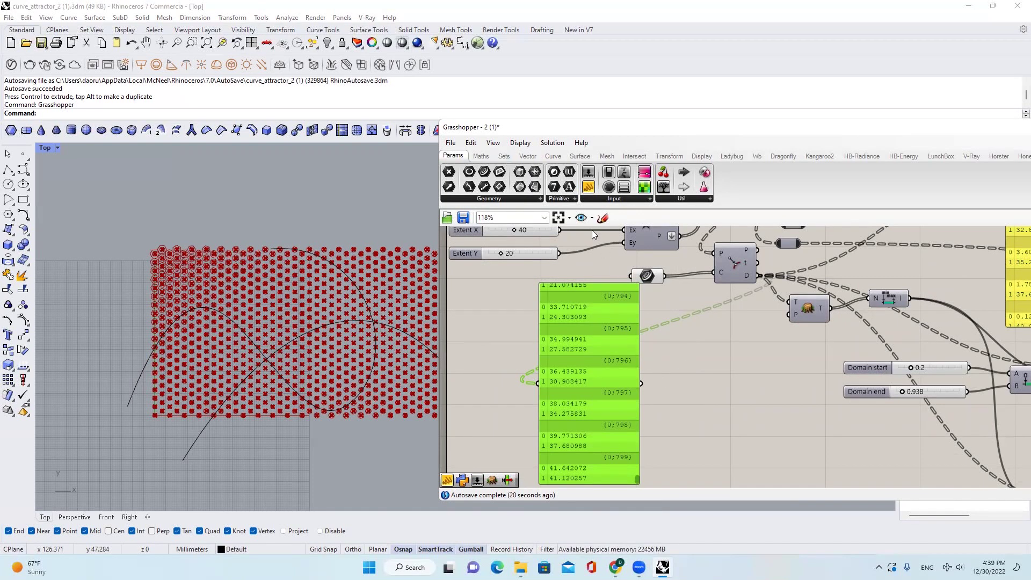
- Add a Sort List component and wire the distance panel into its Keys input
left_click(505, 156)
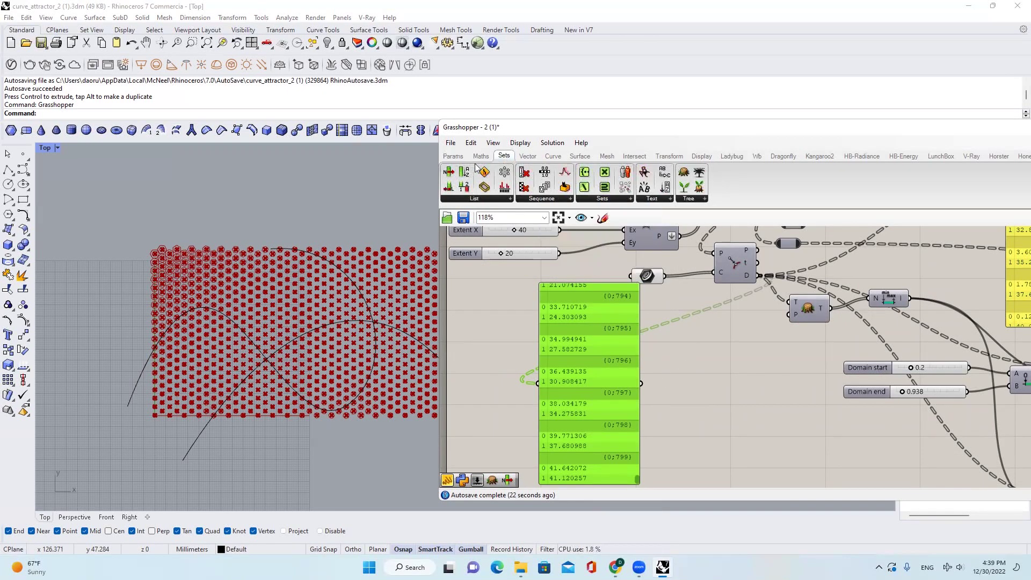
left_click(476, 198)
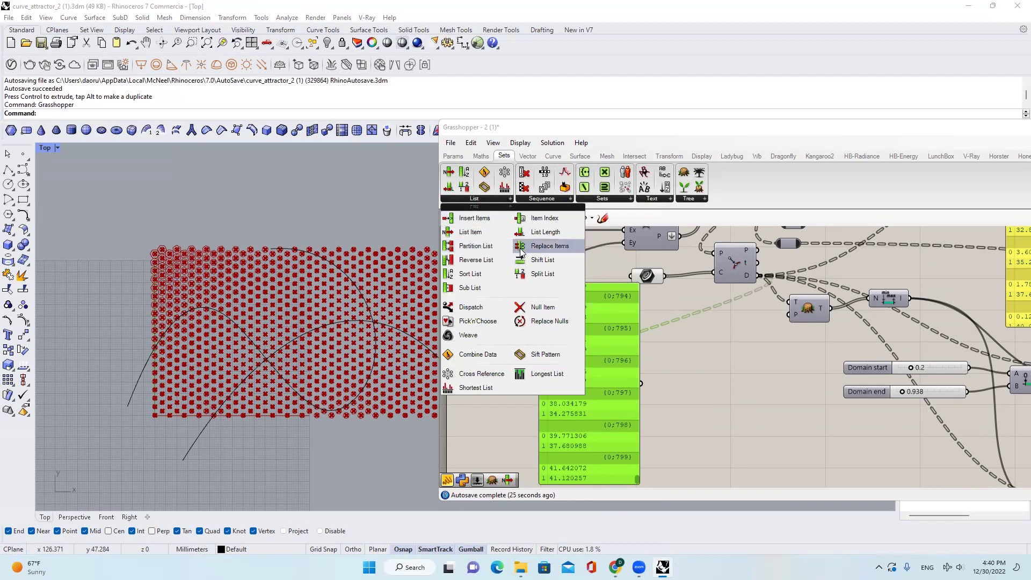
left_click_drag(501, 275, 747, 419)
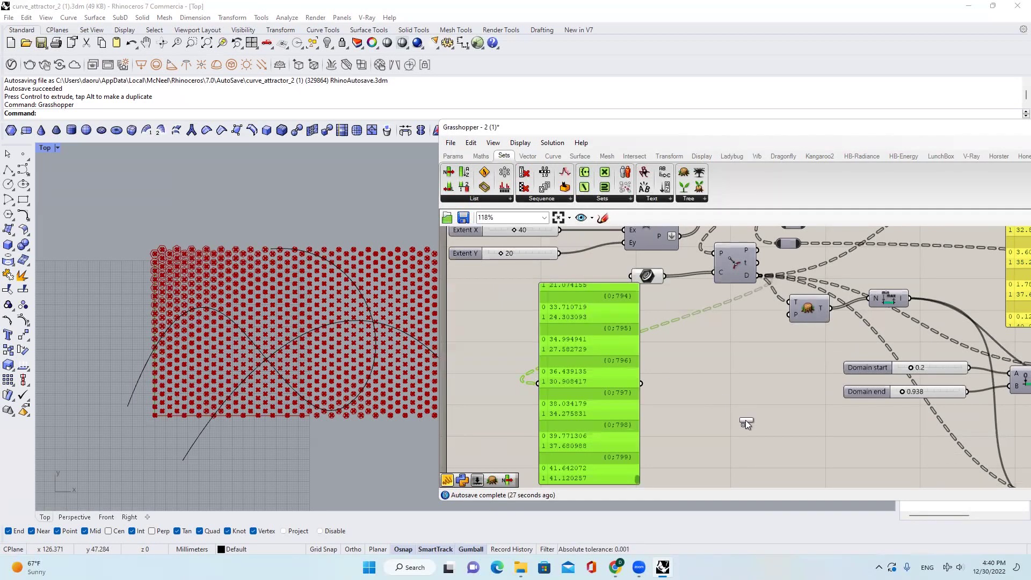
left_click_drag(642, 383, 688, 389)
- Connect a new panel to Sort List's sorted Keys output, enlarge it and scroll it to the last branches
left_click(453, 156)
left_click_drag(586, 188, 710, 383)
left_click_drag(768, 401, 773, 472)
left_click_drag(776, 431, 771, 416)
left_click_drag(838, 328, 838, 464)
left_click(800, 478)
- Compare the unsorted and sorted distance panels for the last branches to examine the order of values within each
scroll(800, 478, "up", 1)
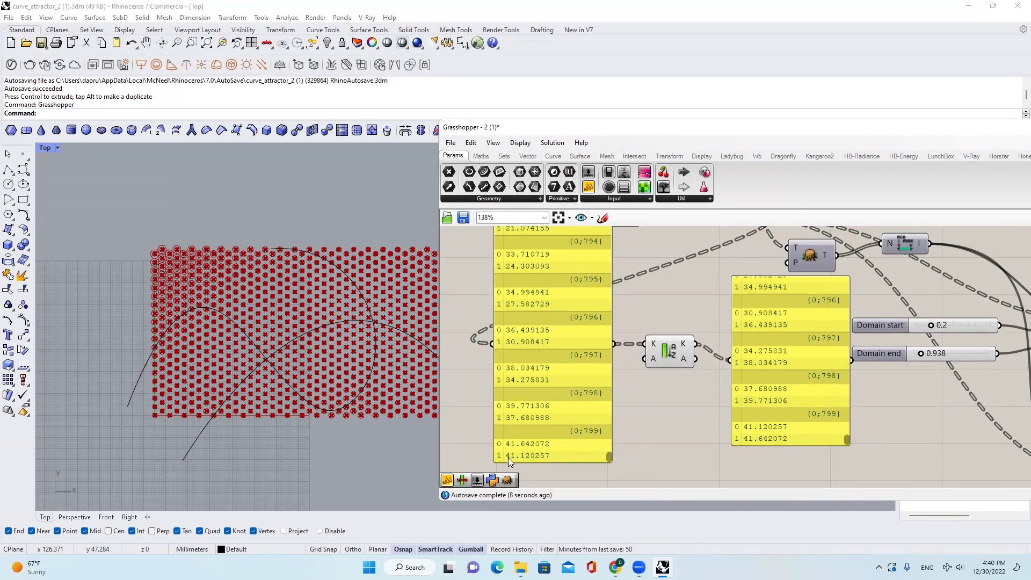
scroll(508, 457, "up", 1)
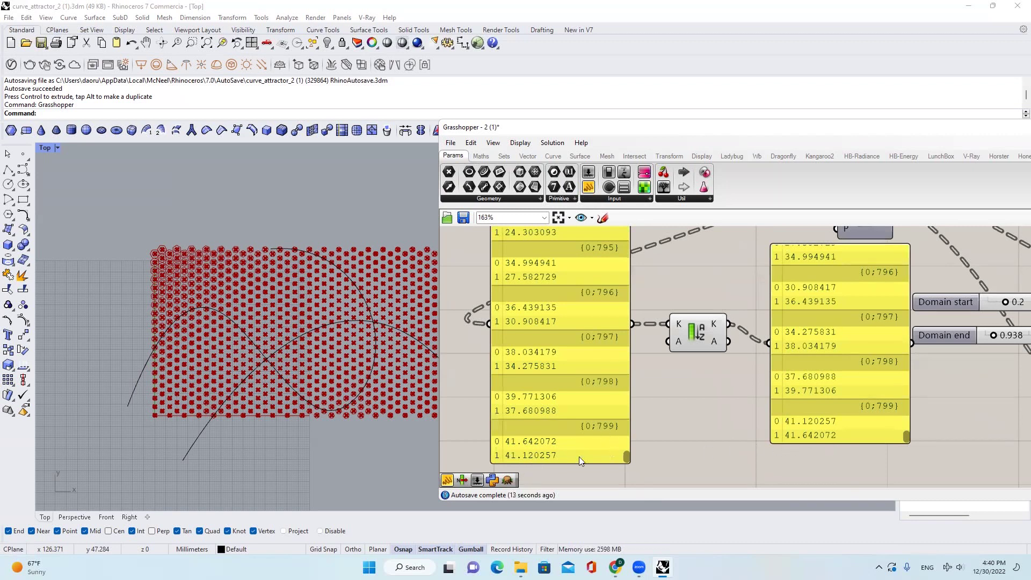
scroll(589, 410, "down", 1)
scroll(803, 444, "up", 1)
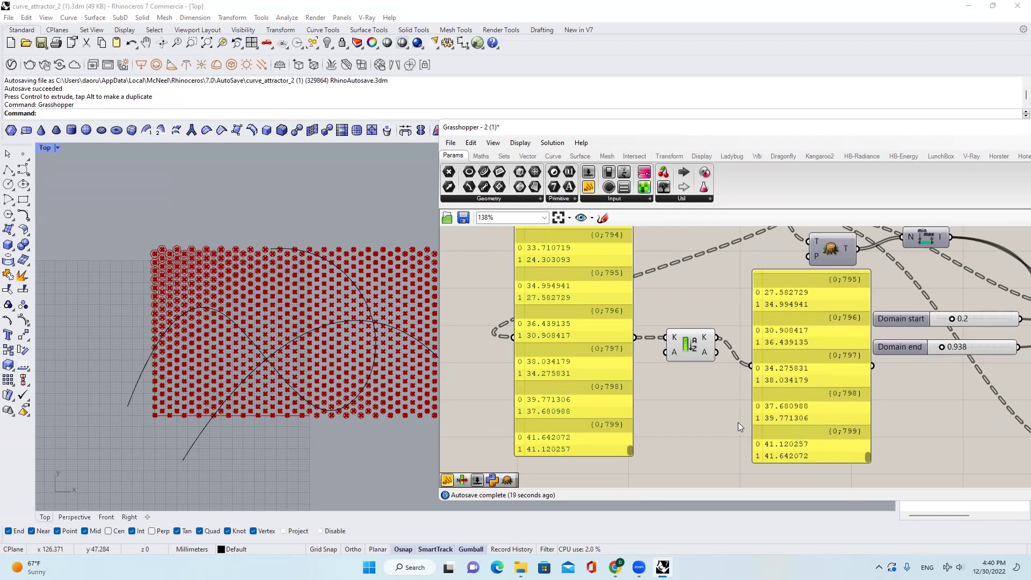
scroll(768, 452, "up", 1)
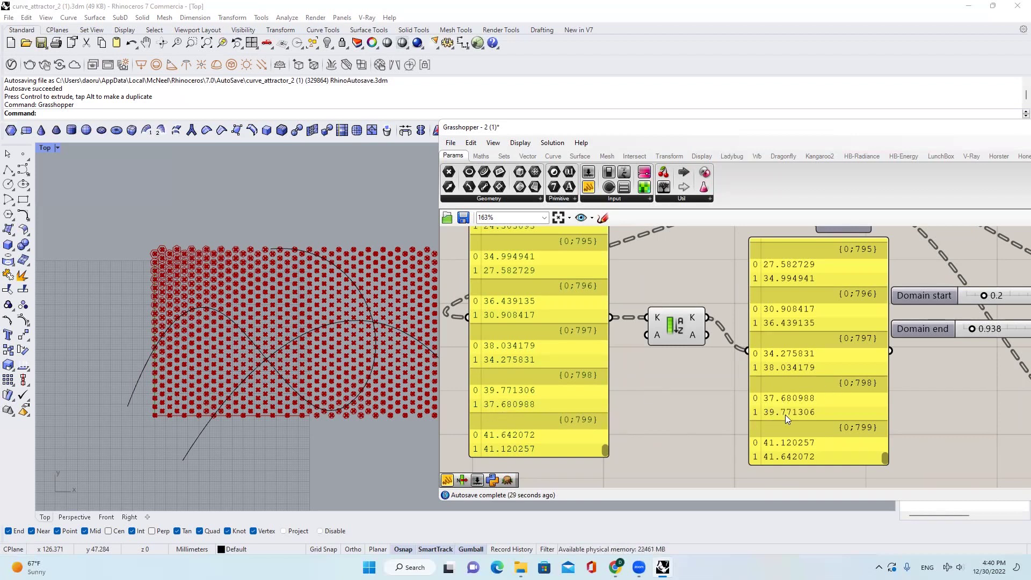
left_click_drag(785, 414, 784, 406)
left_click(623, 374)
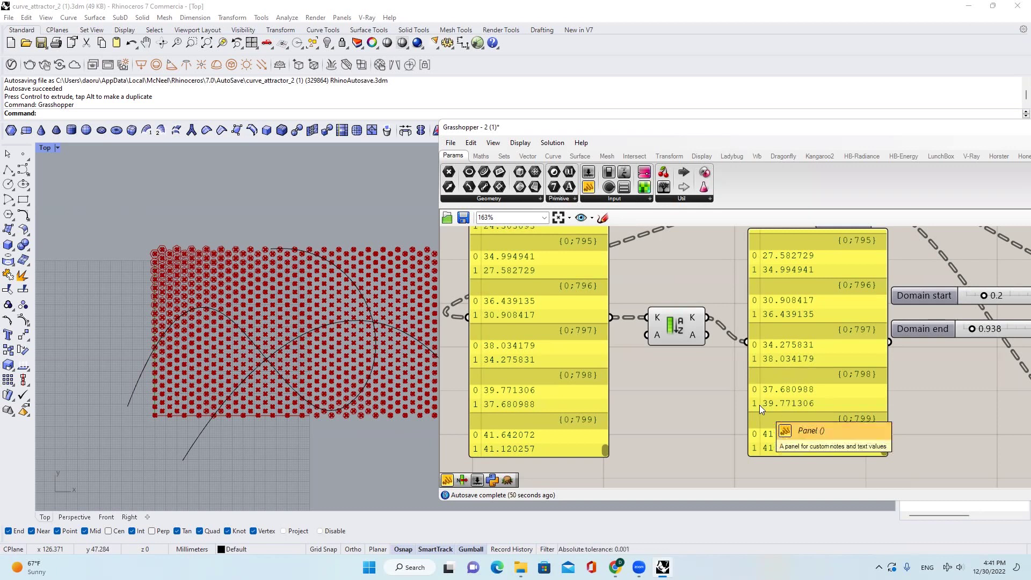
scroll(809, 405, "down", 2)
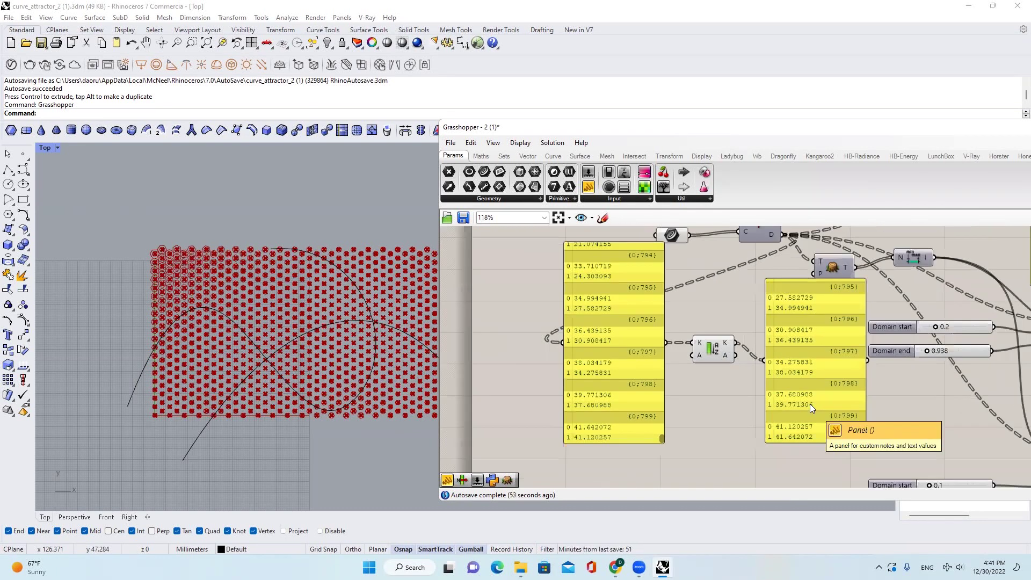
- Add a List Item component below Sort List and wire the sorted Keys output into its List input
right_click_drag(812, 393, 812, 406)
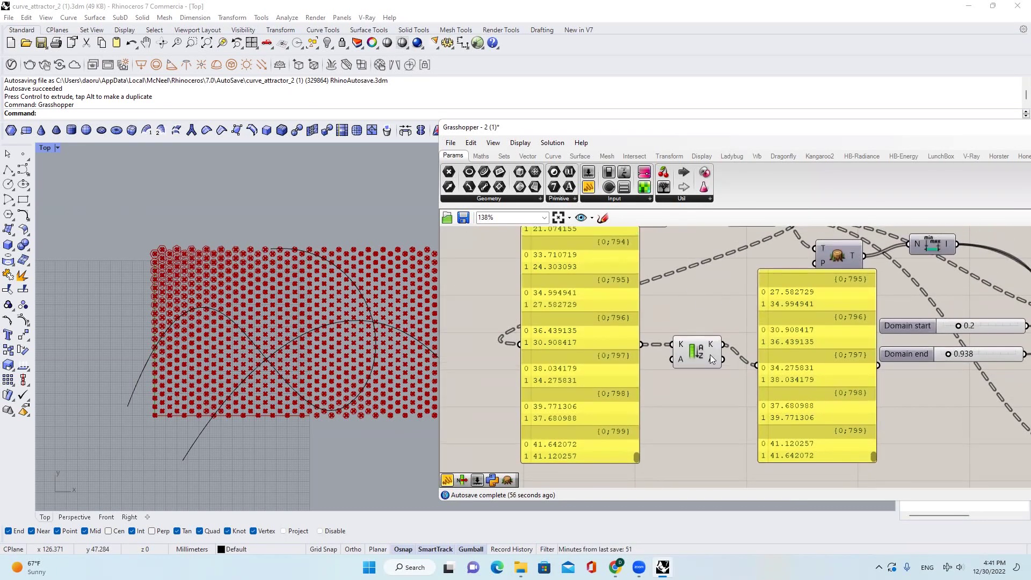
left_click(504, 157)
mouse_move(450, 173)
left_mouse_down()
mouse_move(715, 385)
mouse_move(709, 413)
mouse_move(763, 398)
left_mouse_up()
left_click_drag(802, 441, 762, 439)
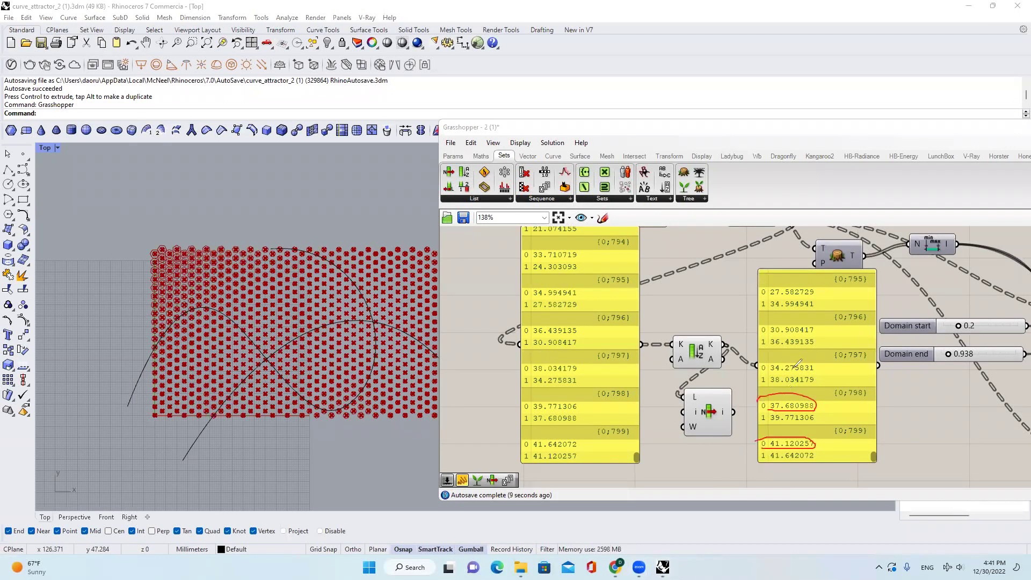
mouse_move(768, 374)
left_mouse_down()
mouse_move(824, 361)
mouse_move(761, 369)
left_mouse_up()
left_click_drag(825, 325, 762, 319)
left_click_drag(552, 268, 529, 288)
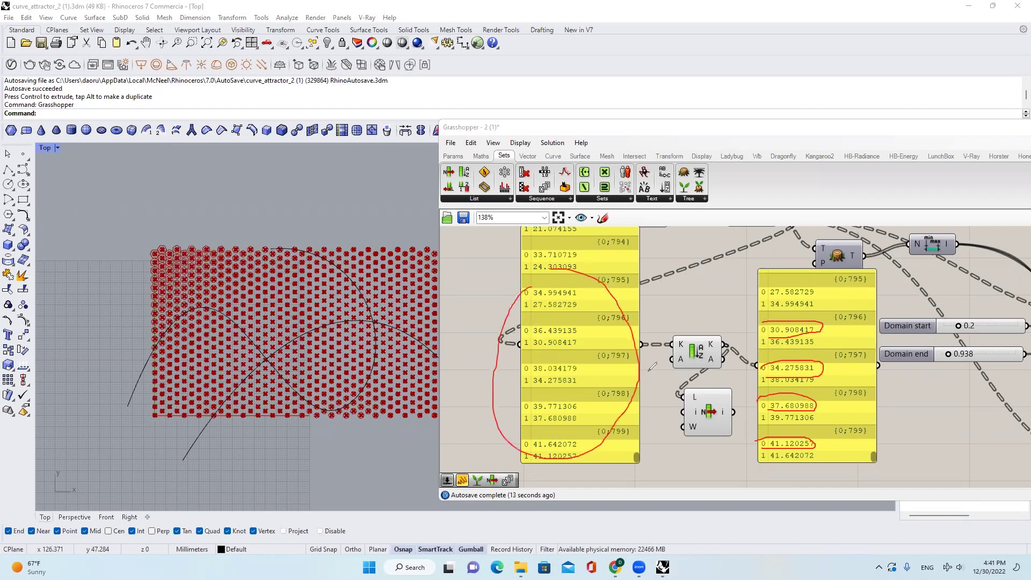
key("Escape")
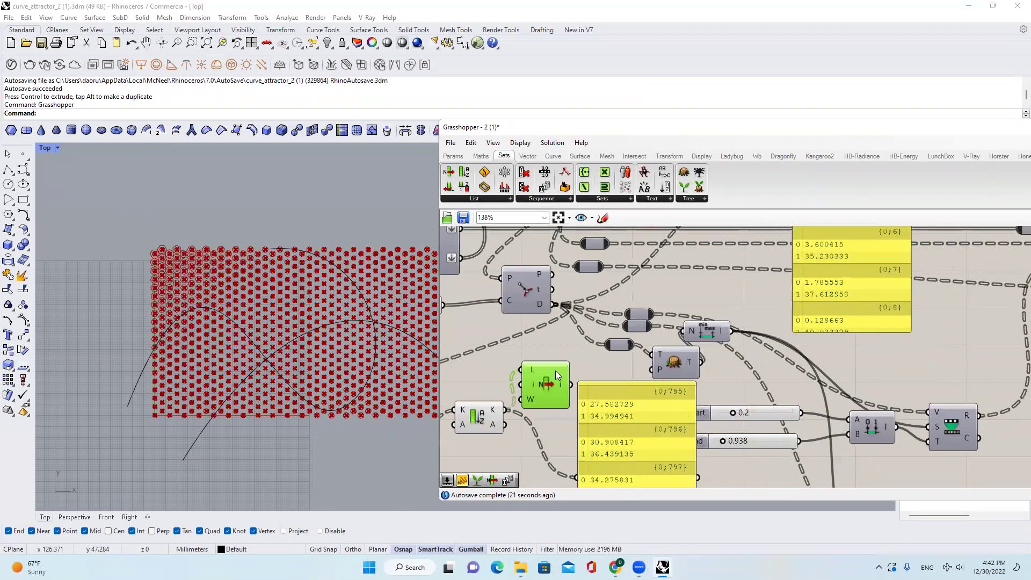
- Move List Item above Sort List and wire its item output into the three relays, replacing the Curve Closest Point distance
right_click_drag(536, 316, 614, 338)
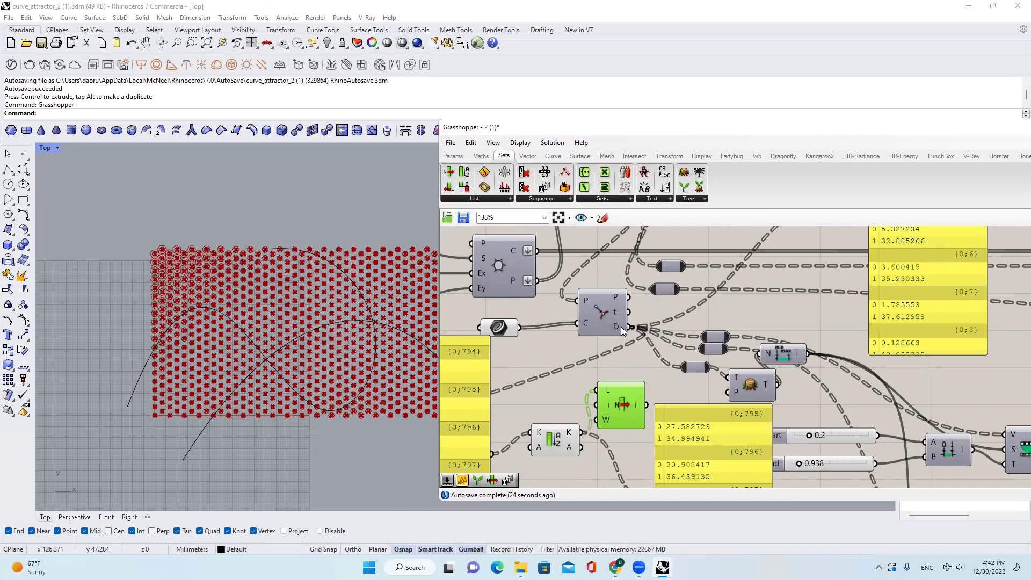
mouse_move(637, 400)
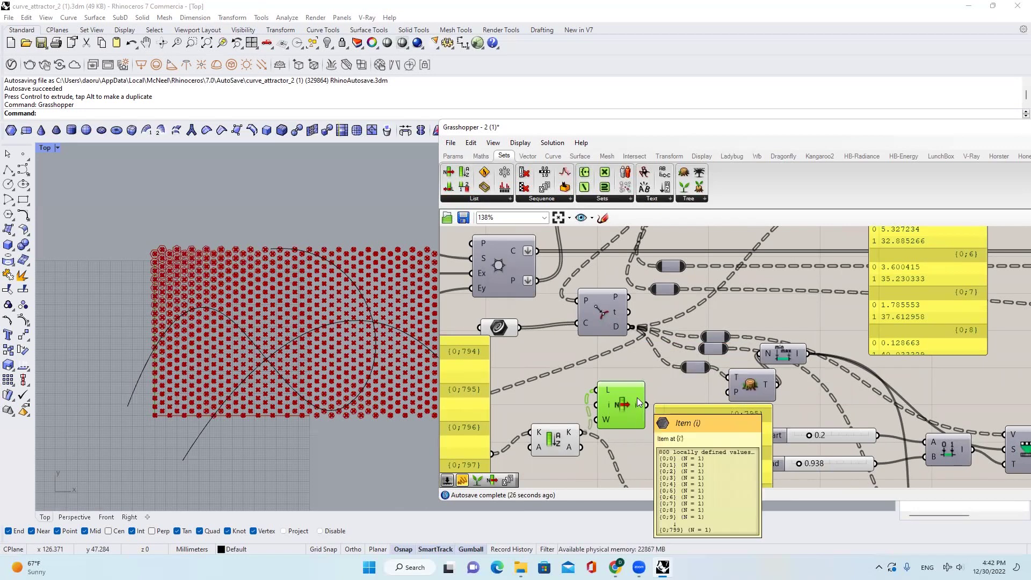
left_click_drag(701, 349, 646, 404)
left_click_drag(700, 351, 649, 405)
left_click_drag(682, 367, 645, 405)
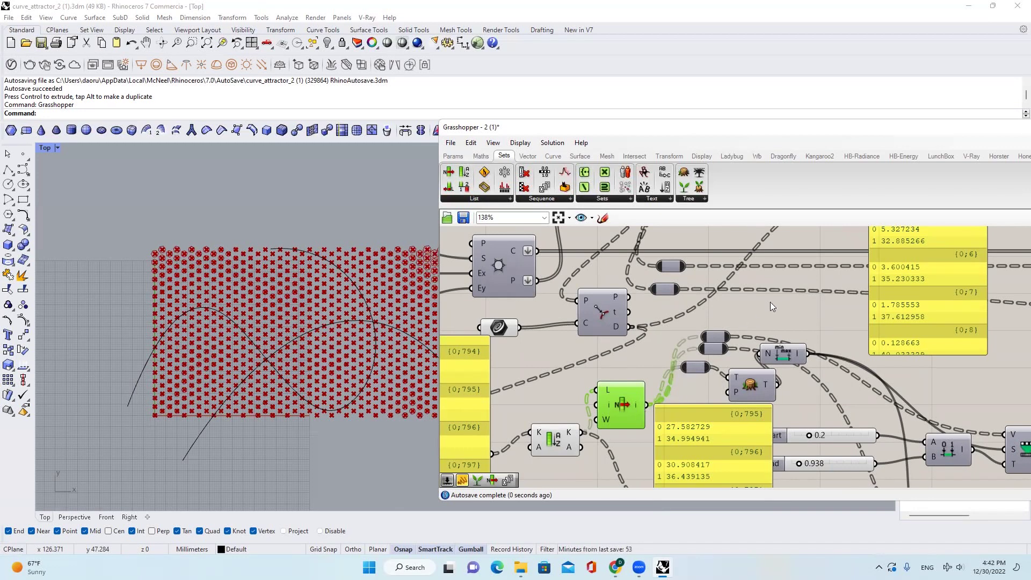
- Move the Grasshopper window clear of the pattern and turn off the preview of the grid, closest-point and sorting components
left_click_drag(501, 128, 600, 127)
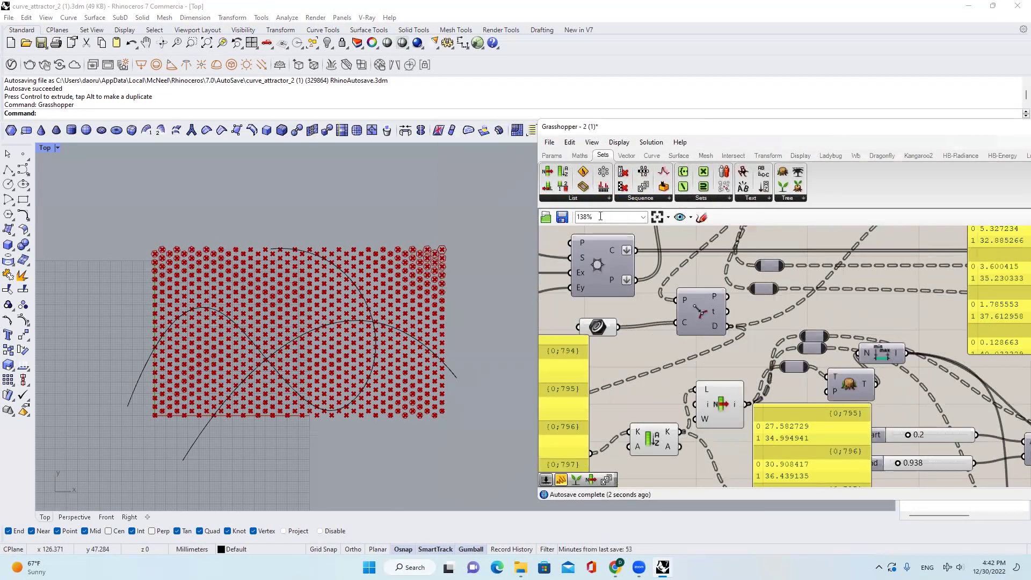
scroll(691, 292, "down", 6)
left_click_drag(854, 439, 646, 274)
middle_click(690, 310)
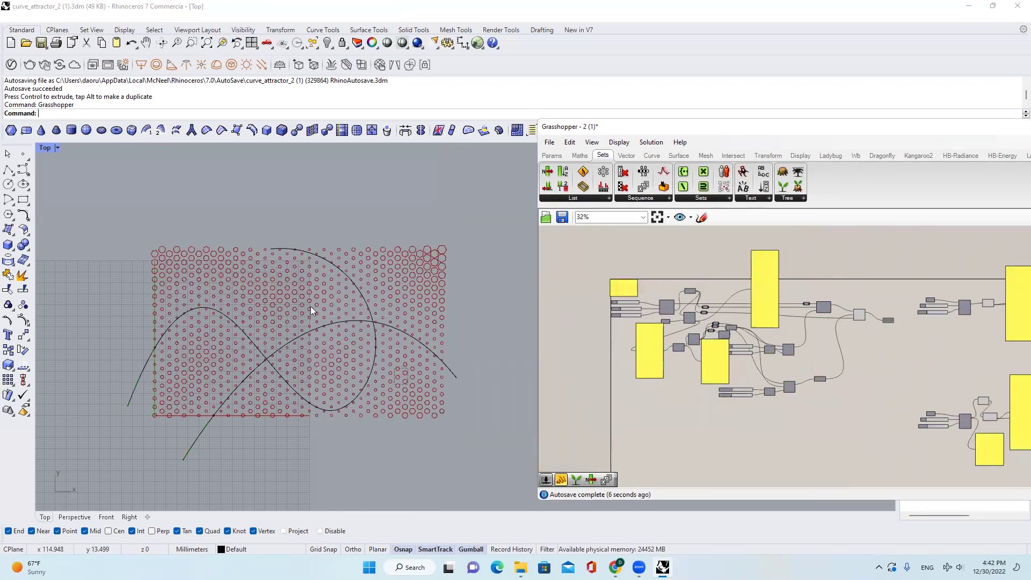
- Examine how the hexagon sizes change around the two attractor curves in the Top viewport
left_click_drag(310, 306, 258, 368)
scroll(258, 368, "up", 2)
left_click(411, 274)
right_click_drag(411, 274, 411, 283)
scroll(410, 277, "up", 2)
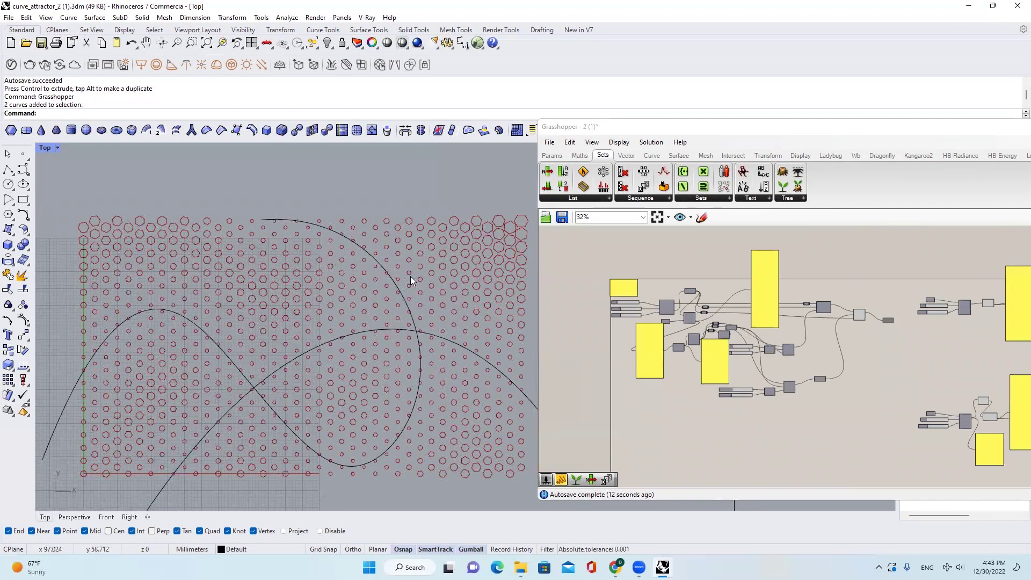
scroll(501, 232, "up", 2)
scroll(470, 238, "down", 2)
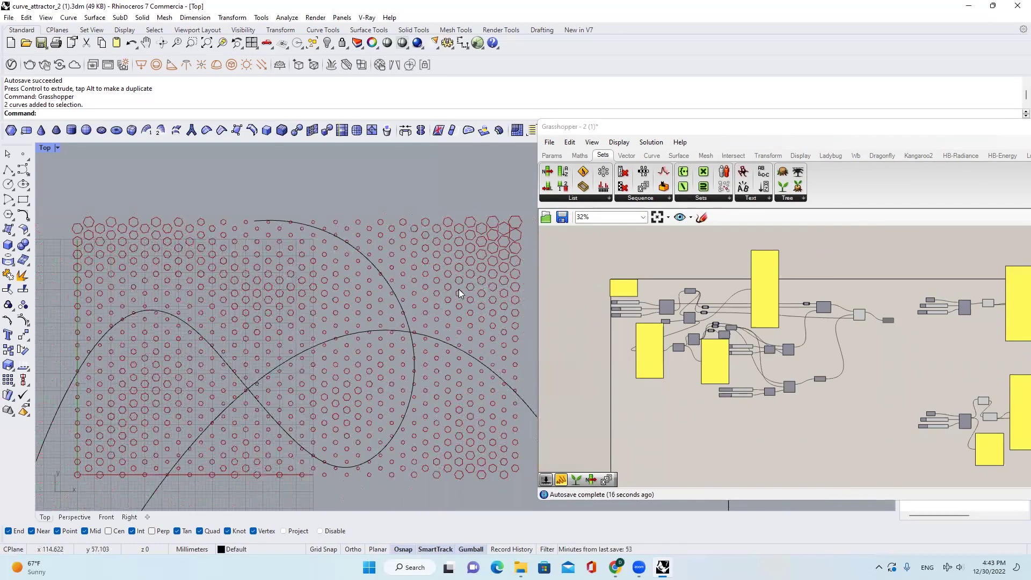
- Move the arched attractor curve slightly upward over the hexagon grid and undo the last gumball move
left_click(401, 303)
scroll(401, 304, "down", 1)
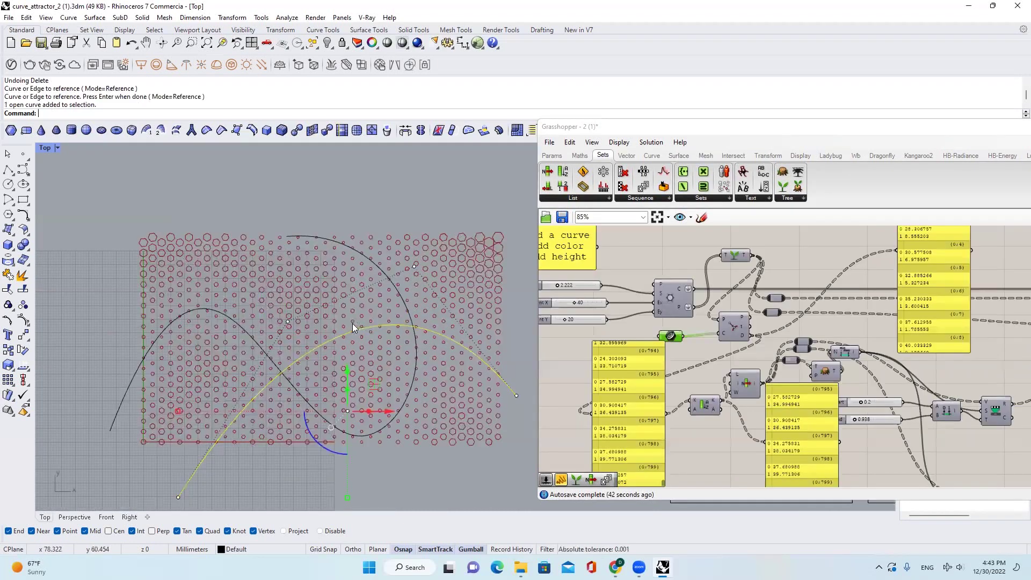
scroll(360, 381, "down", 2)
left_click(367, 439)
scroll(358, 302, "up", 2)
scroll(357, 299, "down", 2)
left_click(376, 425)
key("ctrl+z")
- Move the wavy attractor curve far below the hexagon grid and inspect the pattern around the arched curve
left_click(395, 321)
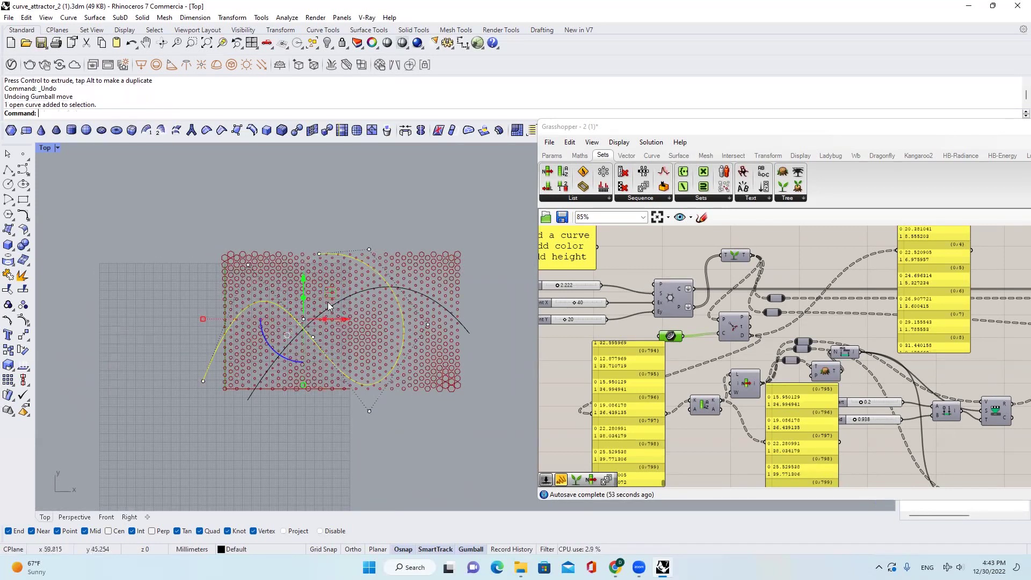
left_click_drag(305, 277, 299, 485)
scroll(369, 277, "up", 2)
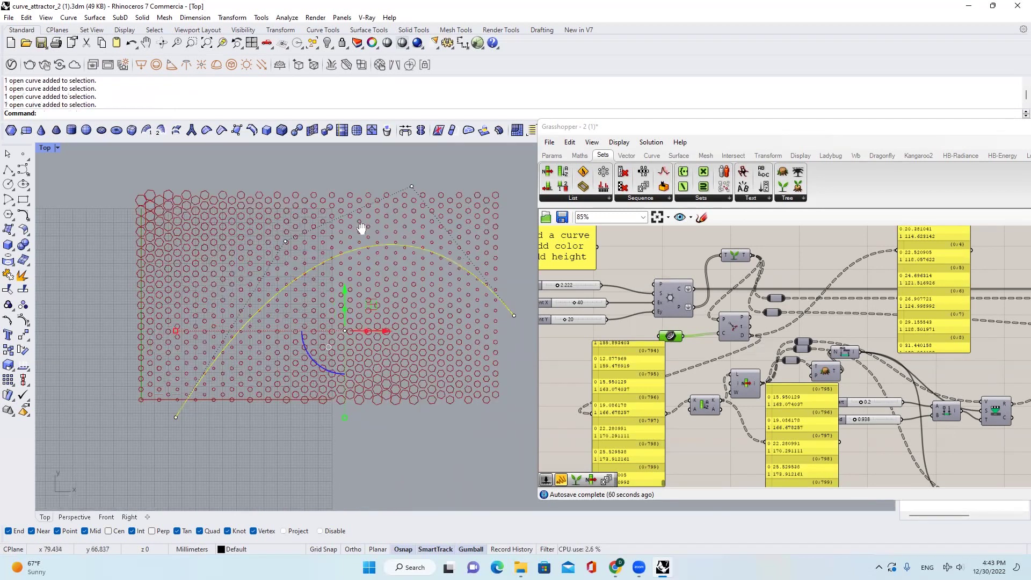
right_click_drag(361, 228, 348, 254)
left_click(347, 249)
left_click(317, 291)
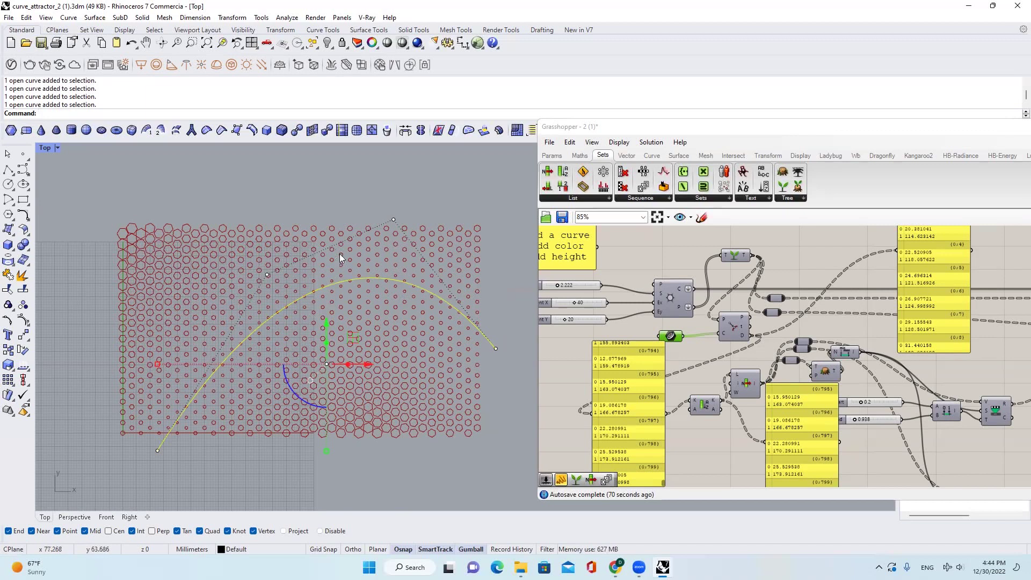
- Move the wavy attractor curve back up over the hexagon grid
scroll(339, 253, "down", 4)
left_click(316, 441)
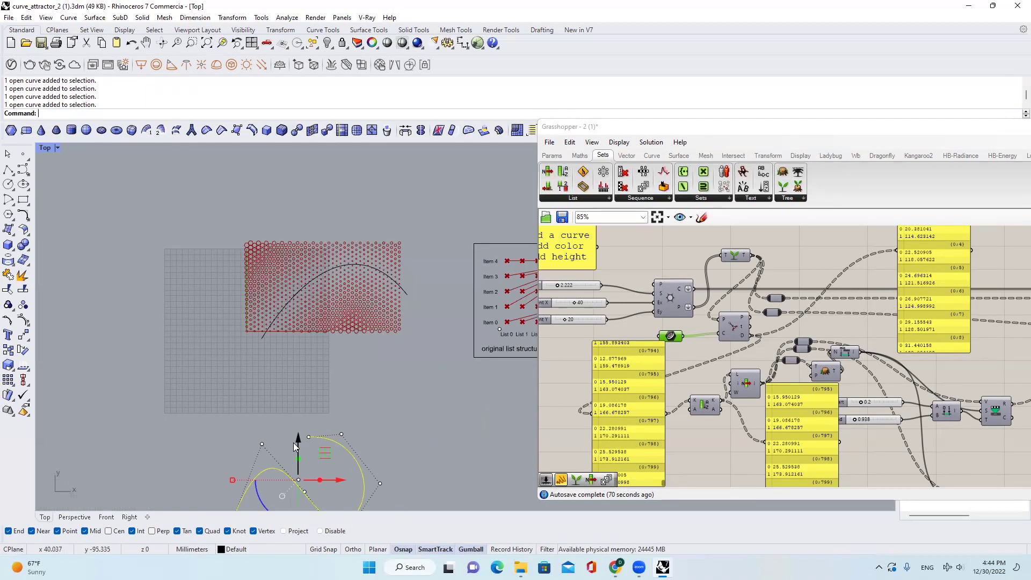
left_click_drag(296, 440, 297, 235)
- Select both attractor curves and hide them so only the hexagons are displayed
scroll(345, 241, "up", 6)
left_click(348, 246)
left_click_drag(398, 315, 344, 270)
middle_click(366, 292)
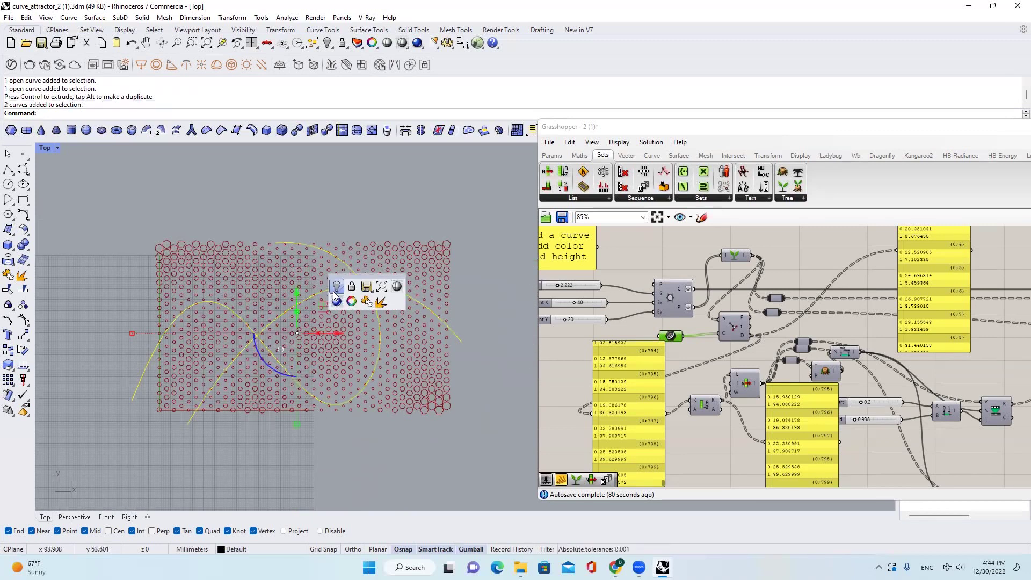
left_click(337, 287)
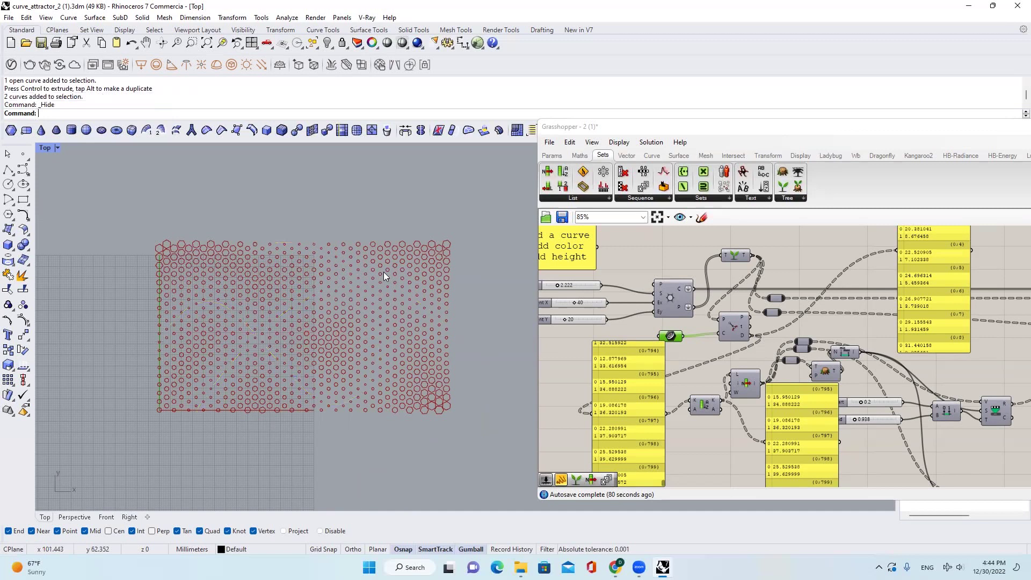
- Review the grafted and flattened list structure diagrams and the definition's notes panel about adding a curve, color and height
right_click_drag(627, 262, 712, 309)
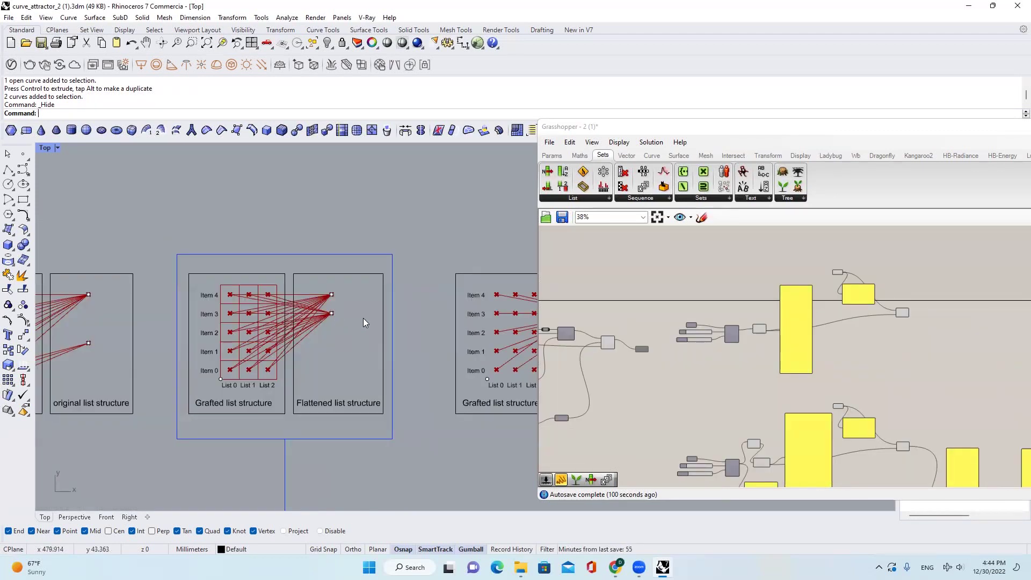
scroll(336, 324, "down", 4)
scroll(398, 317, "up", 3)
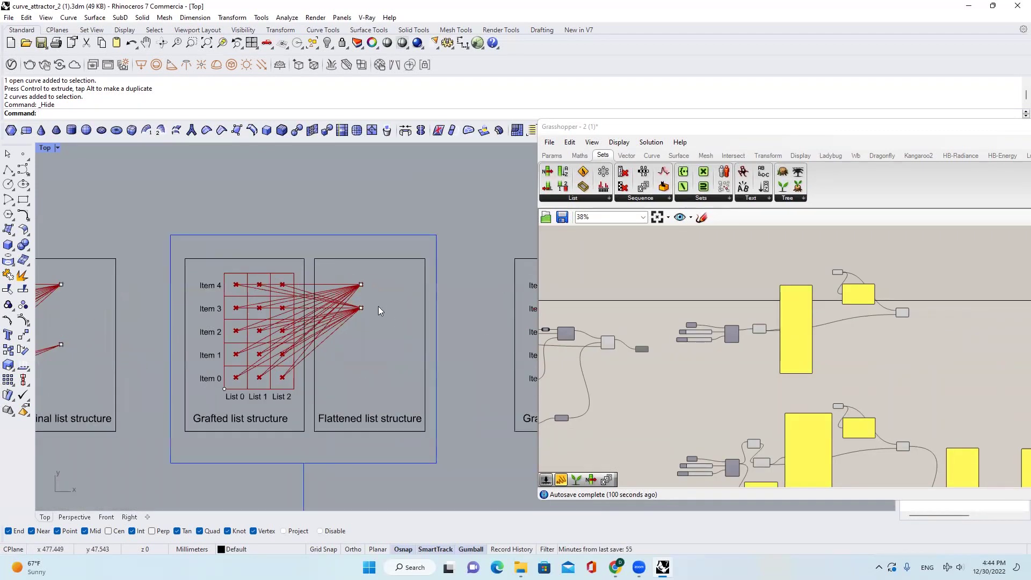
scroll(400, 317, "down", 5)
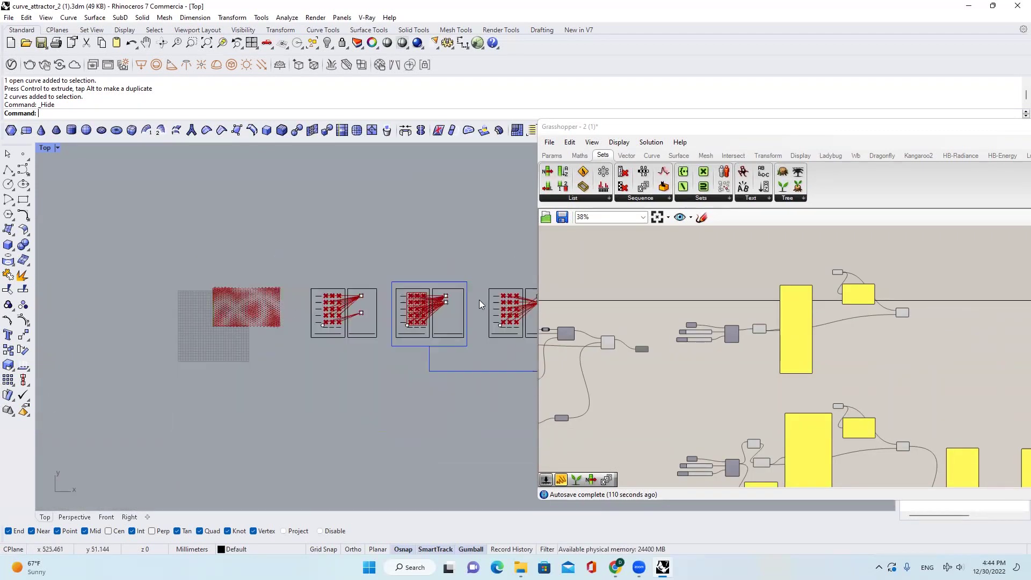
scroll(308, 309, "up", 3)
scroll(342, 310, "up", 2)
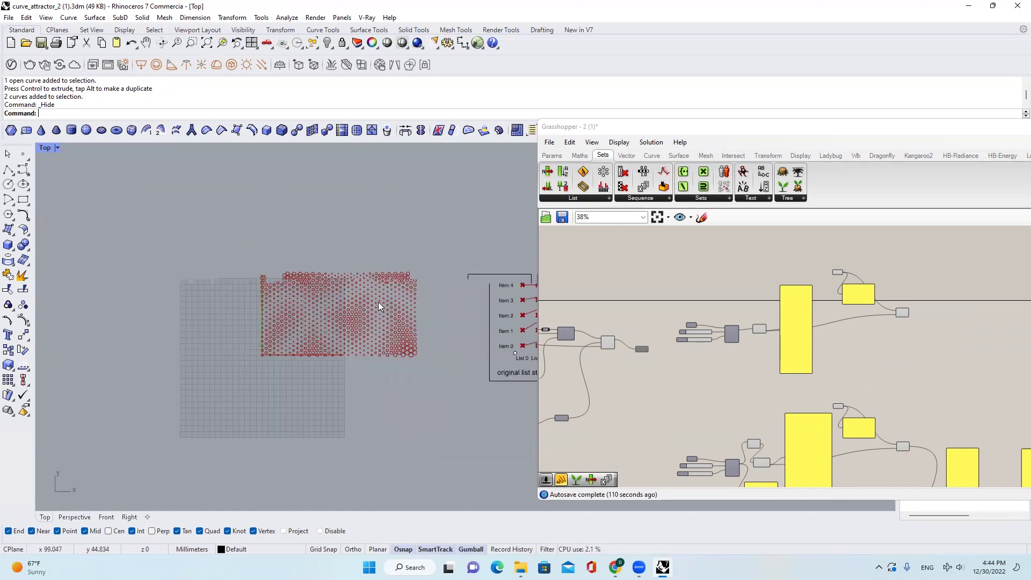
scroll(846, 325, "up", 6)
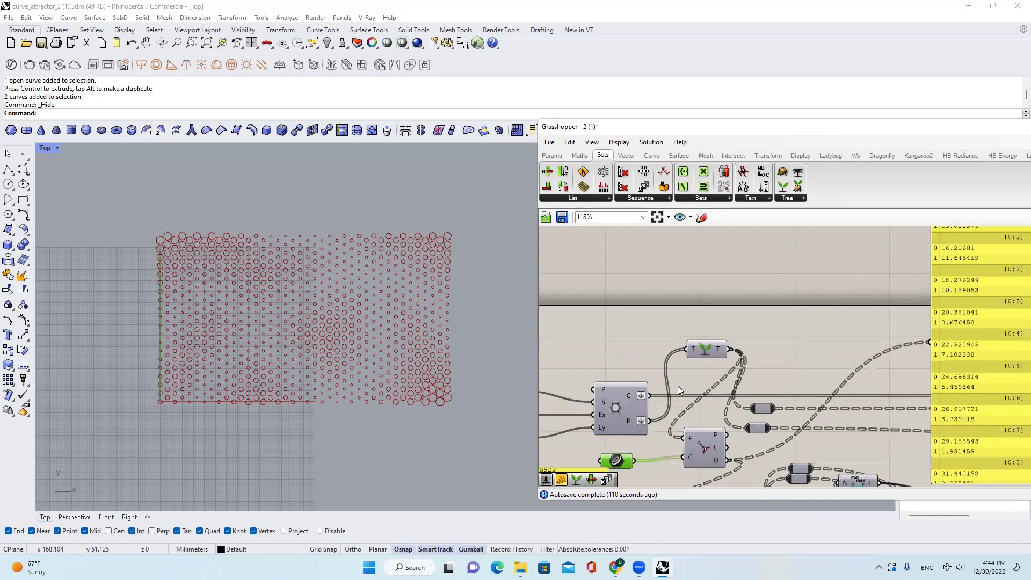
scroll(732, 323, "down", 4)
scroll(626, 327, "up", 5)
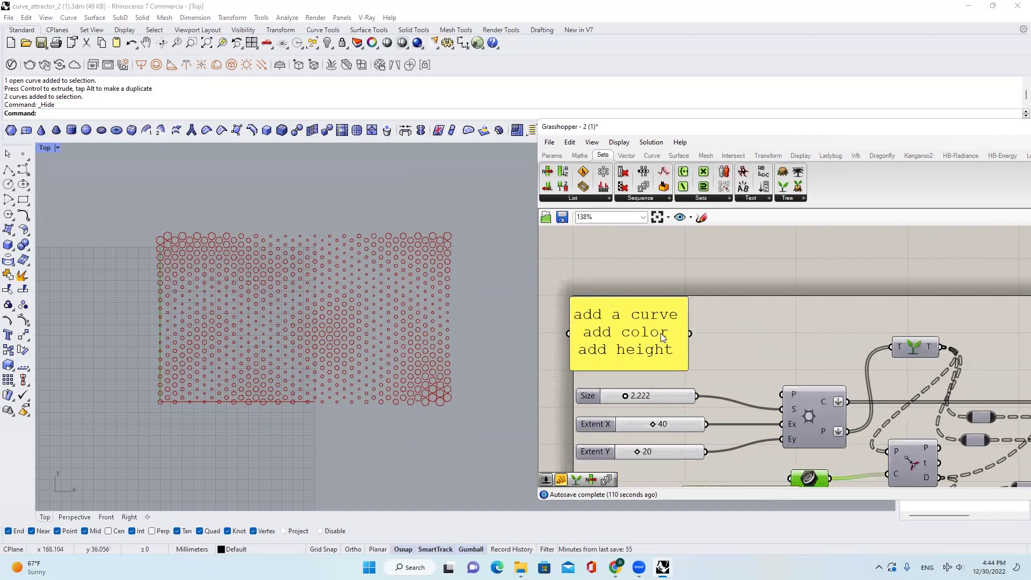
- Add a Custom Preview component and wire the Rotate component's geometry output into its Geometry input
double_click(893, 328)
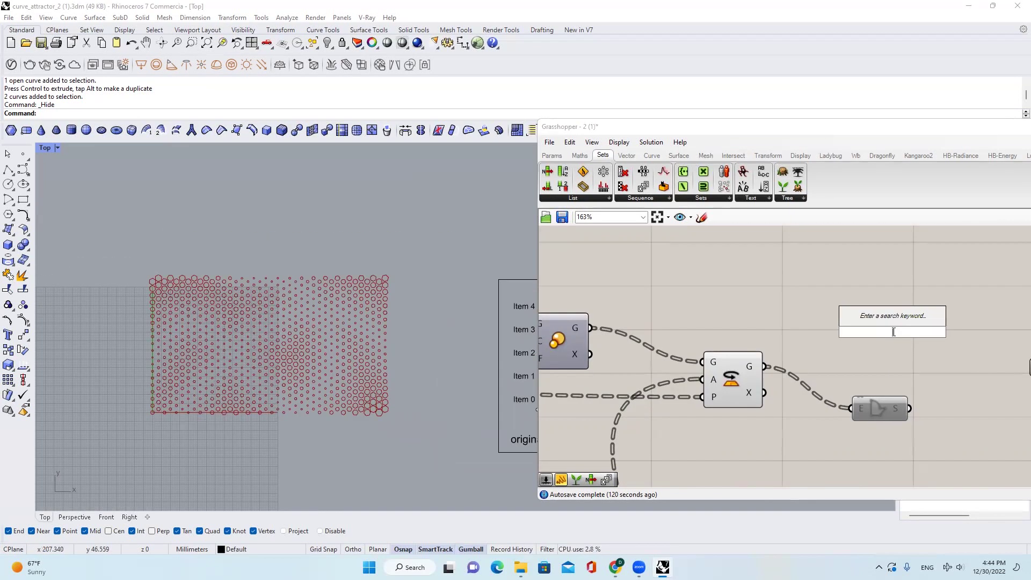
type("cus")
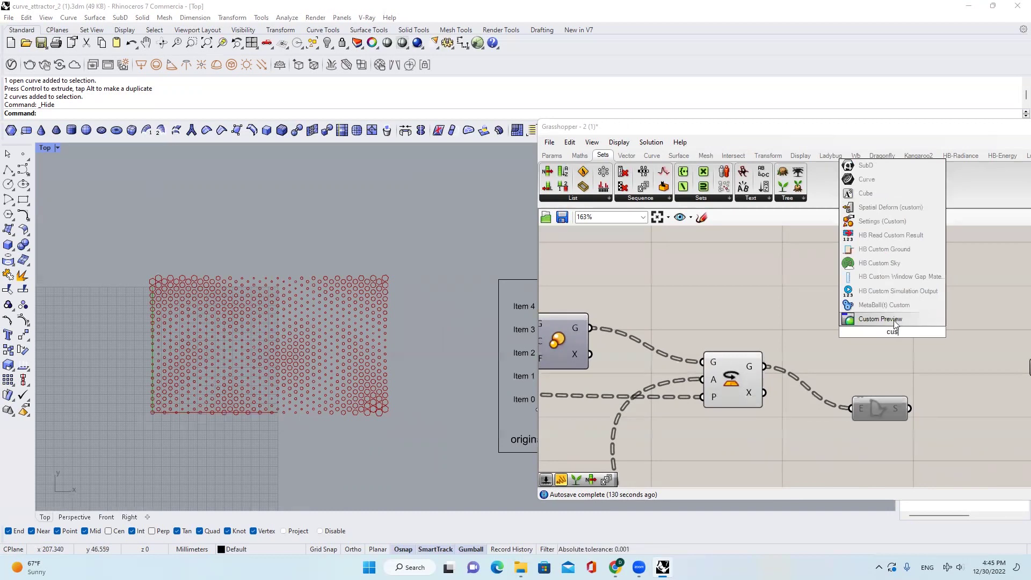
left_click(895, 321)
left_click_drag(764, 366, 870, 323)
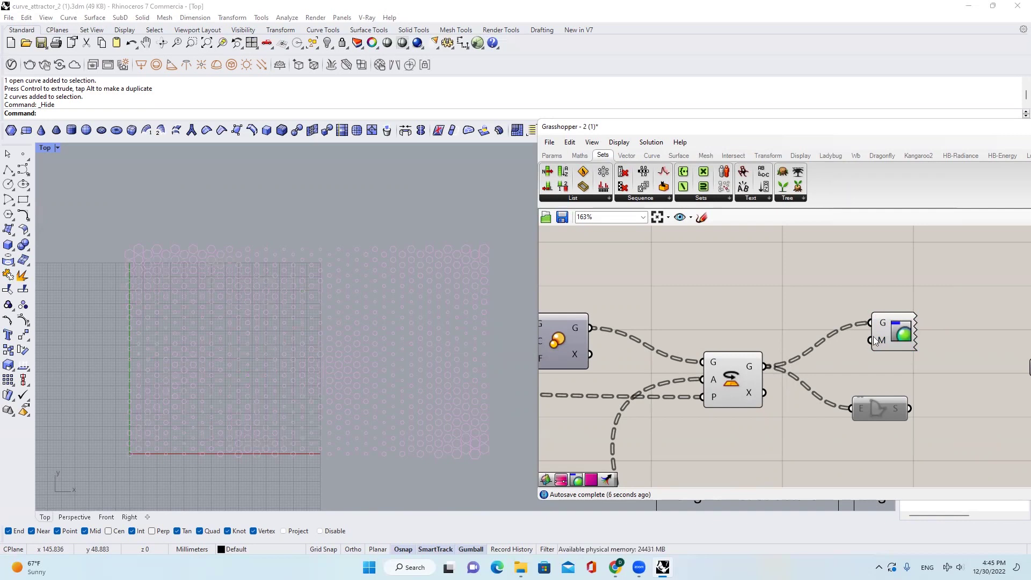
left_click_drag(889, 343, 901, 340)
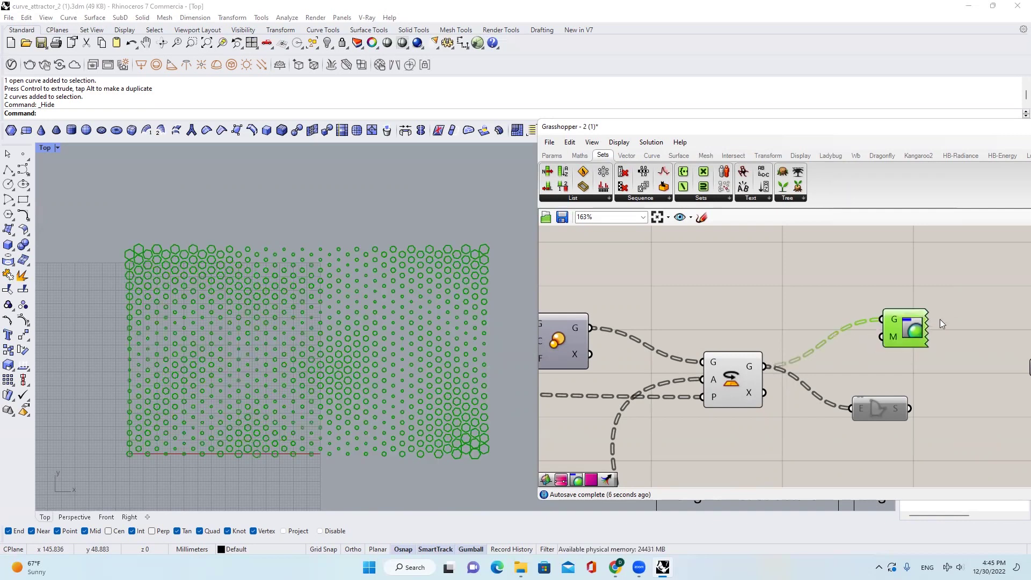
- Add a Colour Picker component near Custom Preview and choose a green colour
left_click(814, 306)
double_click(814, 306)
type("colo")
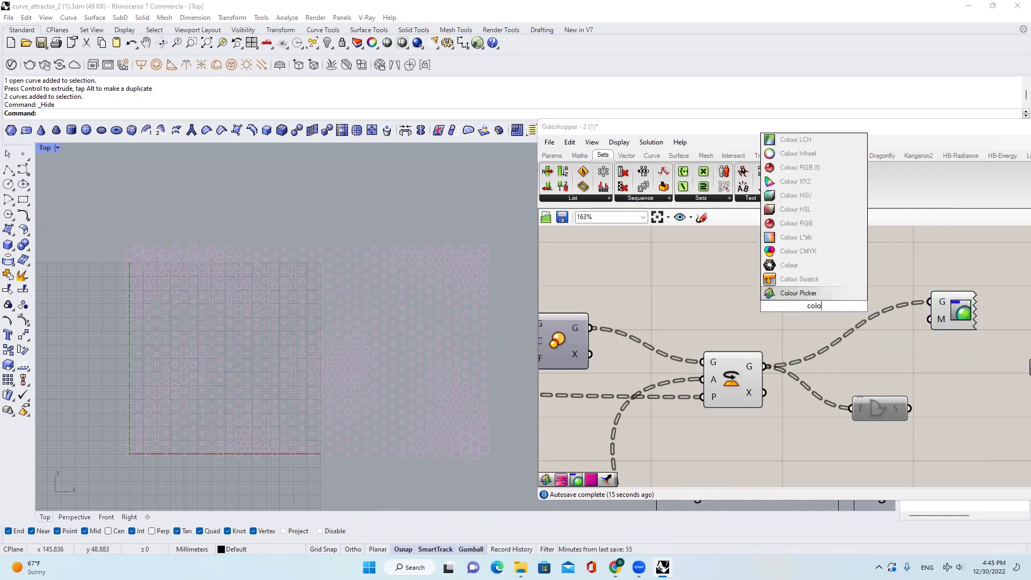
key("Return")
scroll(819, 314, "down", 2)
left_click(772, 342)
left_click(789, 390)
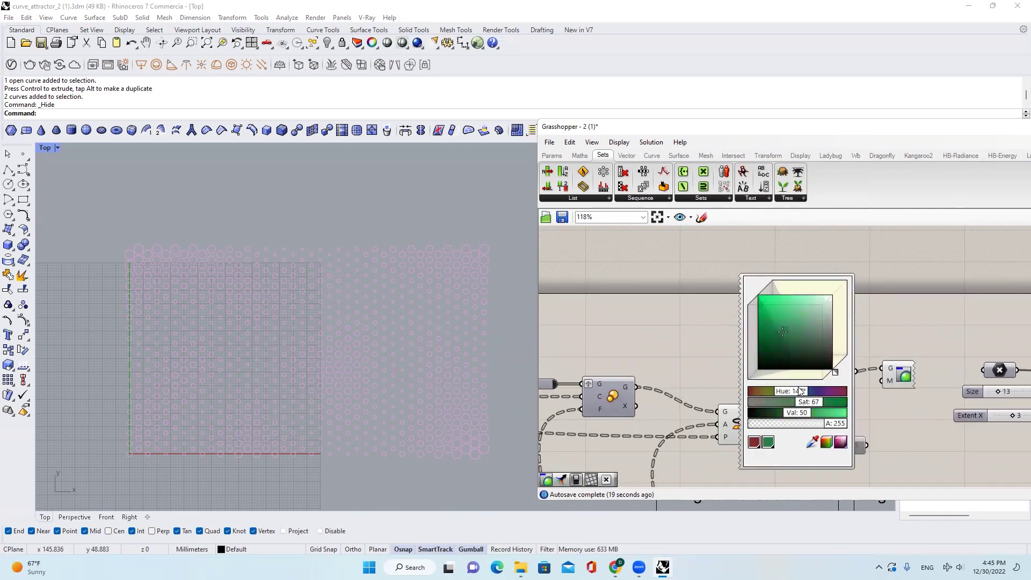
- Move the Colour Picker below Custom Preview and connect its green colour to the Material input
left_click_drag(839, 348, 817, 457)
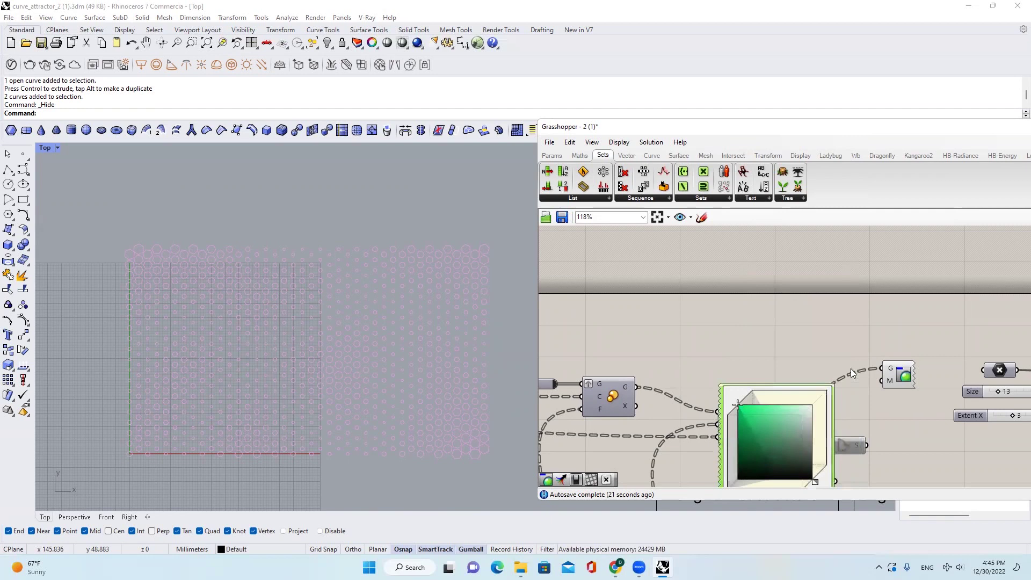
scroll(853, 369, "down", 4)
left_click_drag(867, 376, 841, 432)
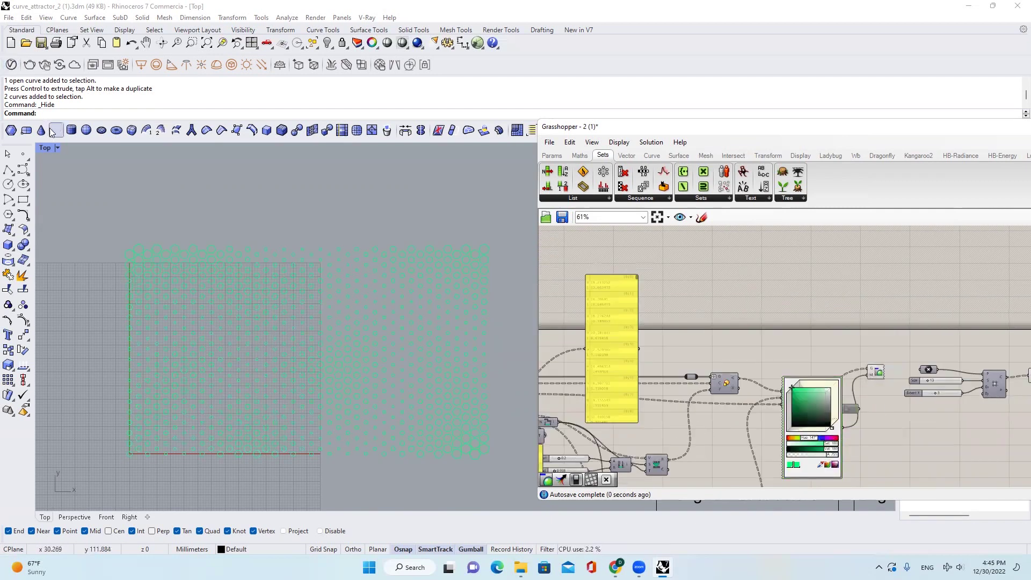
- Set the Top viewport to the Black display mode and hide the grid lines, grid axes and world axes icon in all viewports
left_click(56, 148)
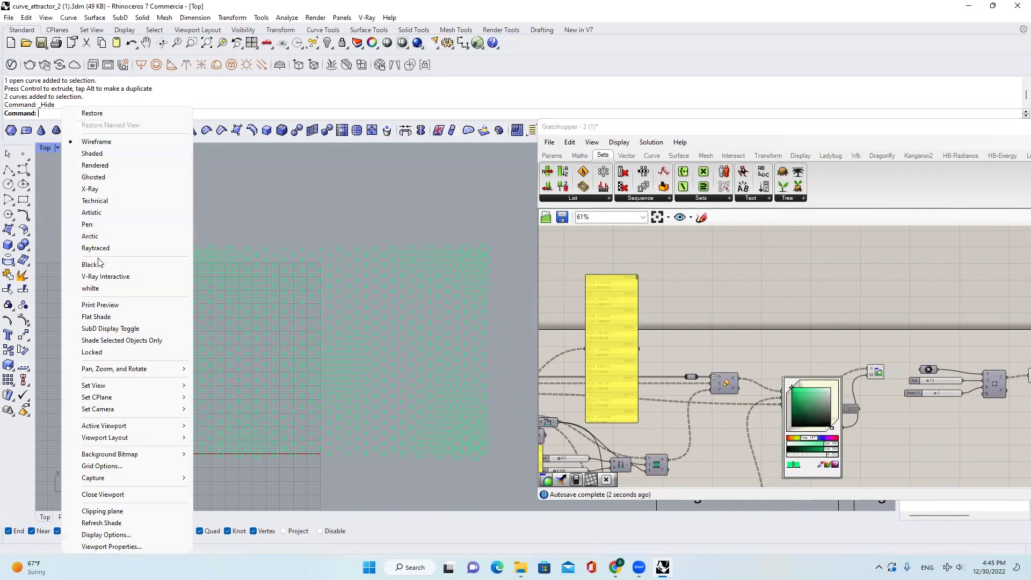
left_click(92, 264)
left_click(446, 43)
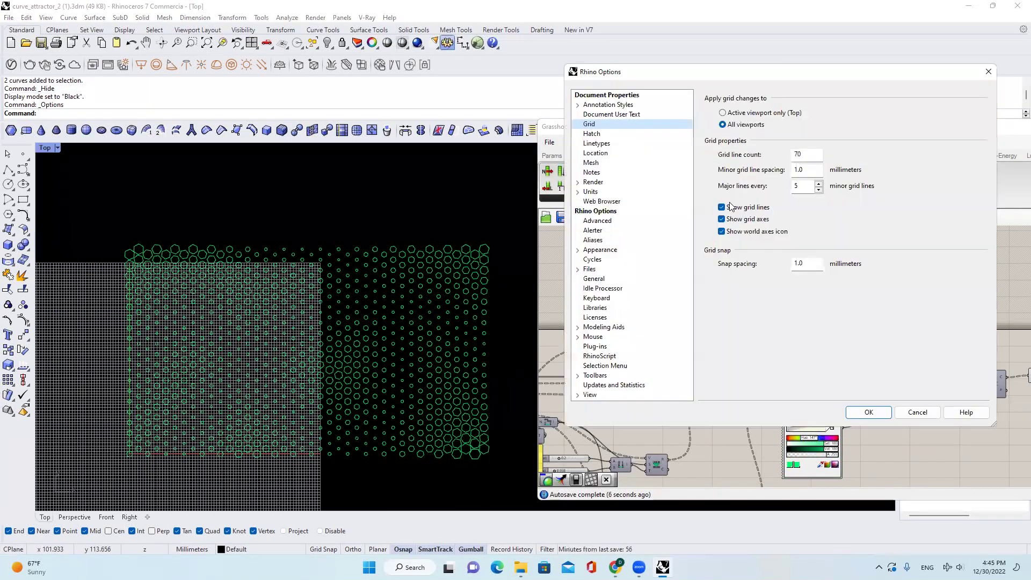
left_click(731, 208)
left_click(721, 219)
left_click(721, 231)
left_click(868, 412)
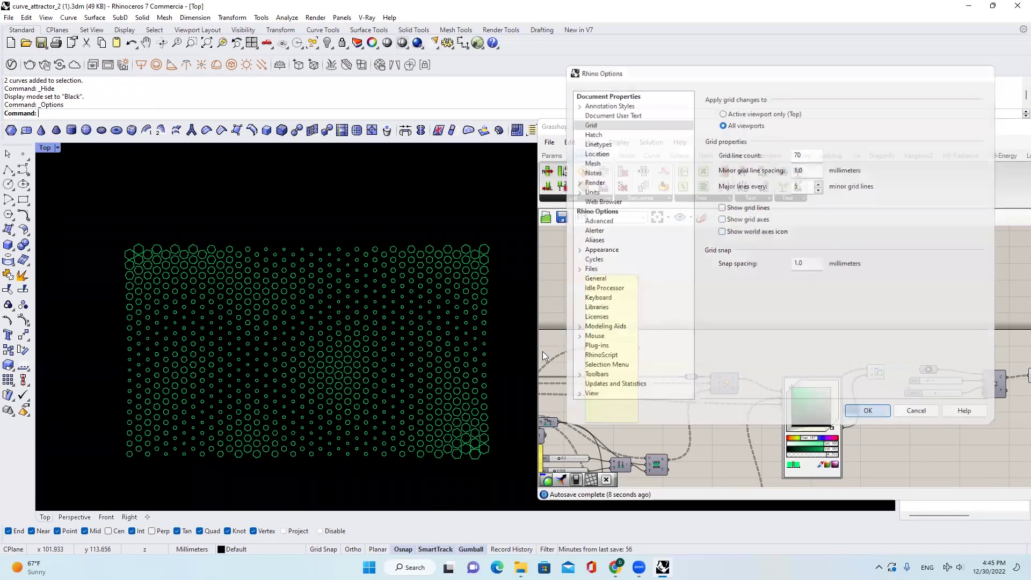
- Add a Gradient component to the canvas just below the Rotate component
right_click_drag(488, 298, 465, 311)
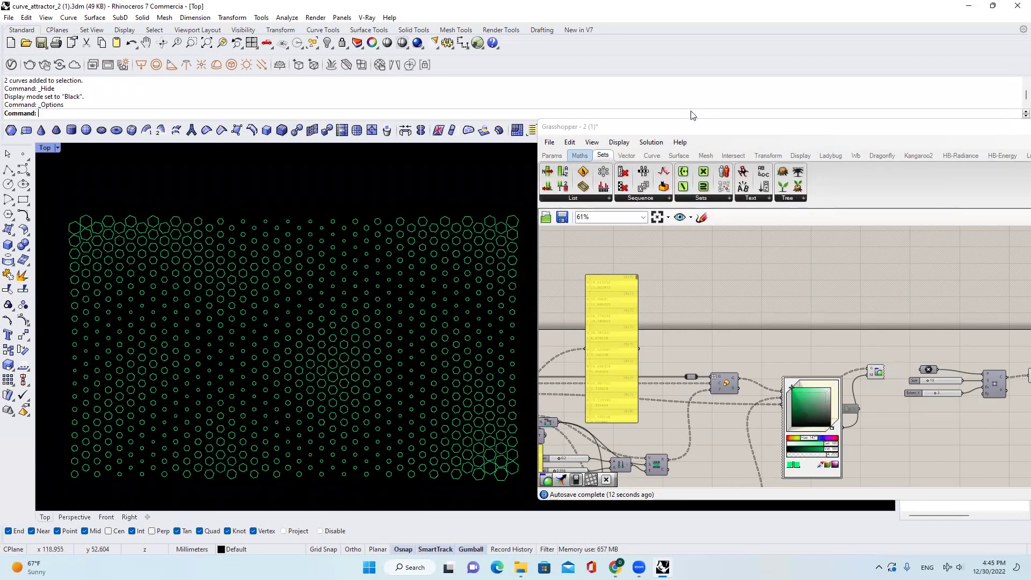
left_click_drag(683, 131, 762, 123)
right_click_drag(483, 278, 499, 265)
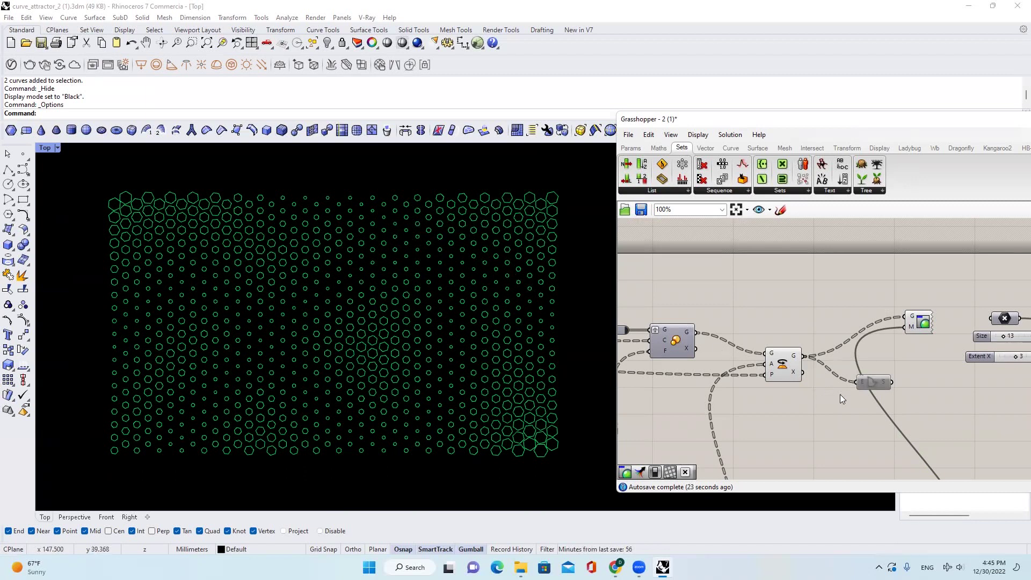
scroll(825, 409, "up", 1)
double_click(820, 409)
type("gradient")
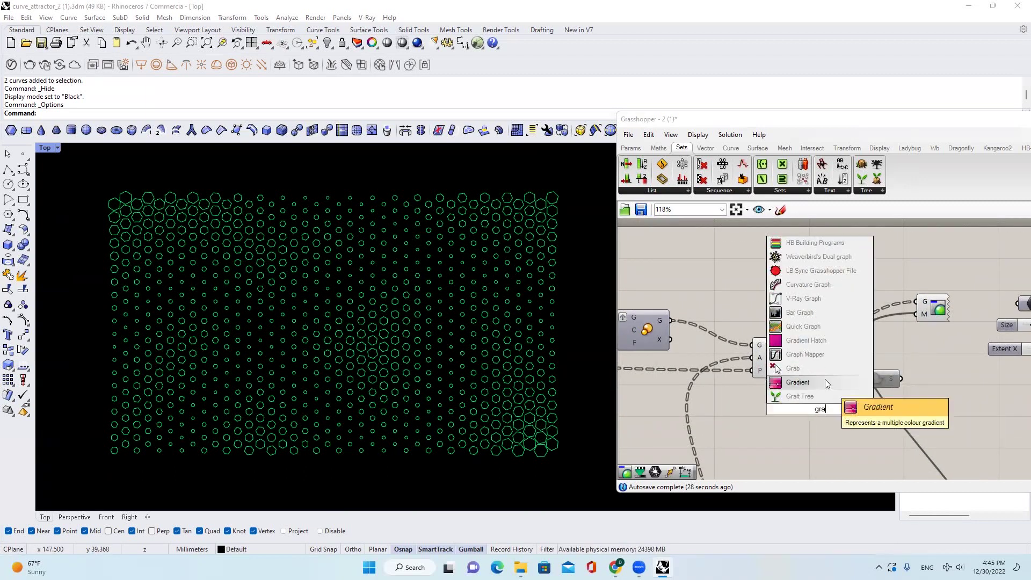
left_click(824, 379)
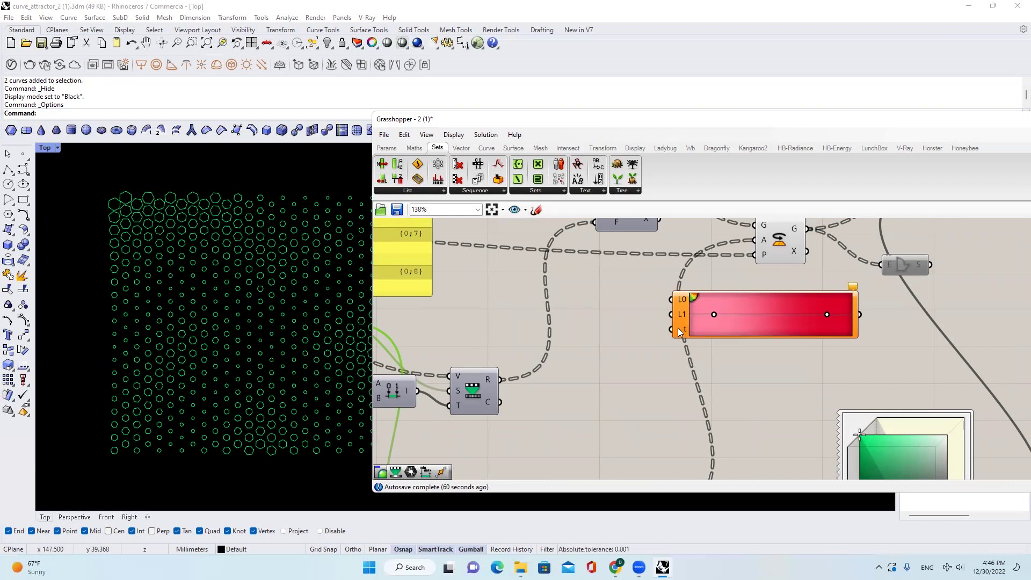
- Connect the 0.2 and 0.938 sliders to the Gradient's lower and upper limits and the remapped values to its t input, and reposition the Gradient
scroll(683, 330, "down", 2)
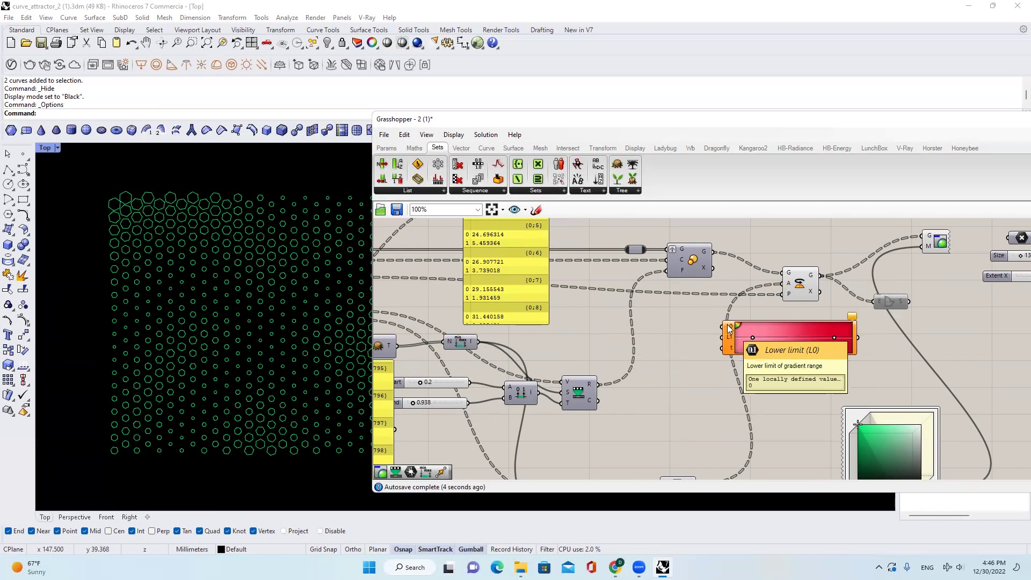
left_click_drag(470, 383, 711, 328)
left_click_drag(469, 403, 721, 337)
left_click_drag(590, 387, 722, 348)
left_click(781, 336)
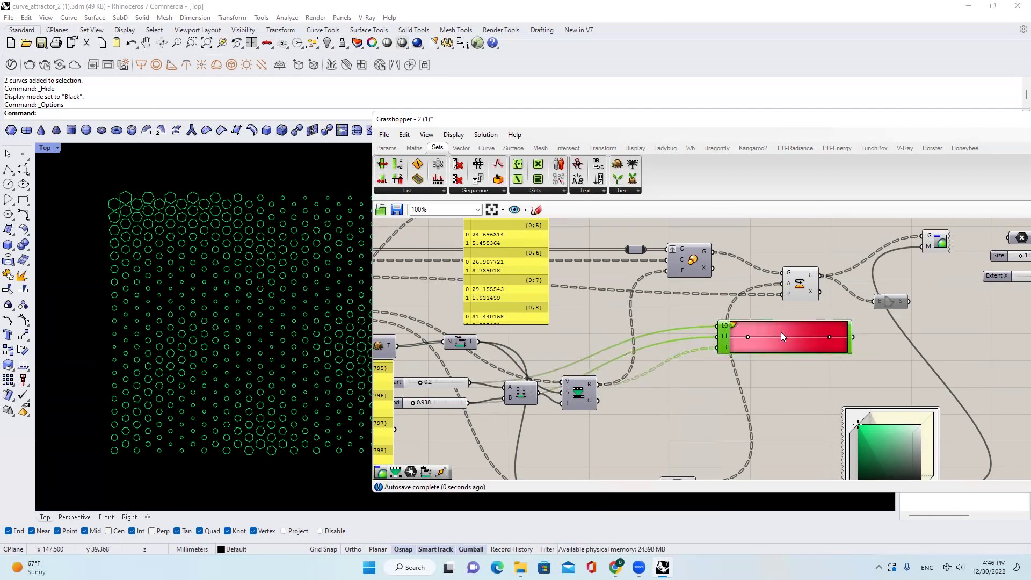
left_click_drag(782, 336, 730, 353)
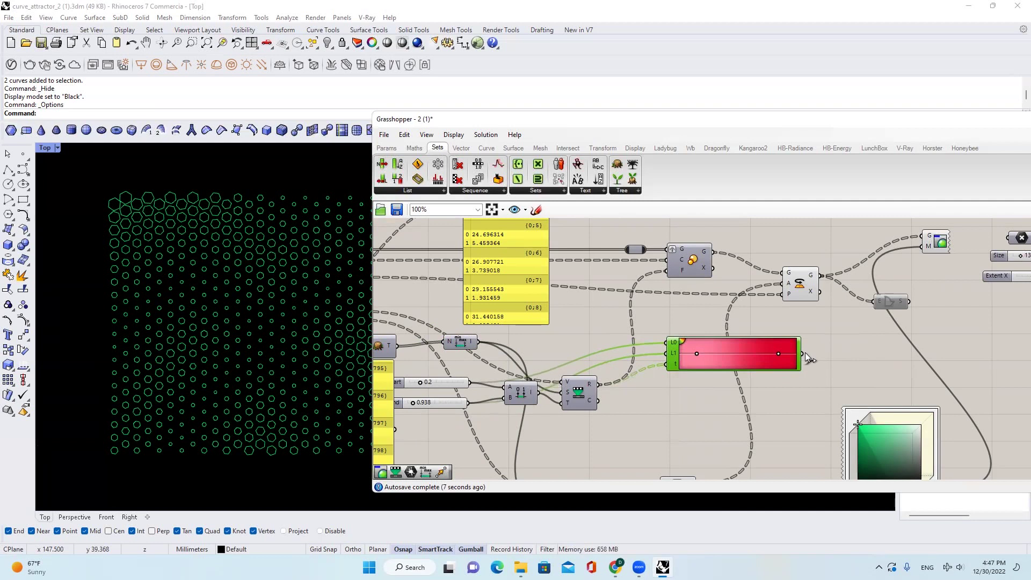
- Connect the Gradient output to the Custom Preview's Material input and apply the red-orange-yellow-blue gradient preset
left_click_drag(808, 348, 804, 352)
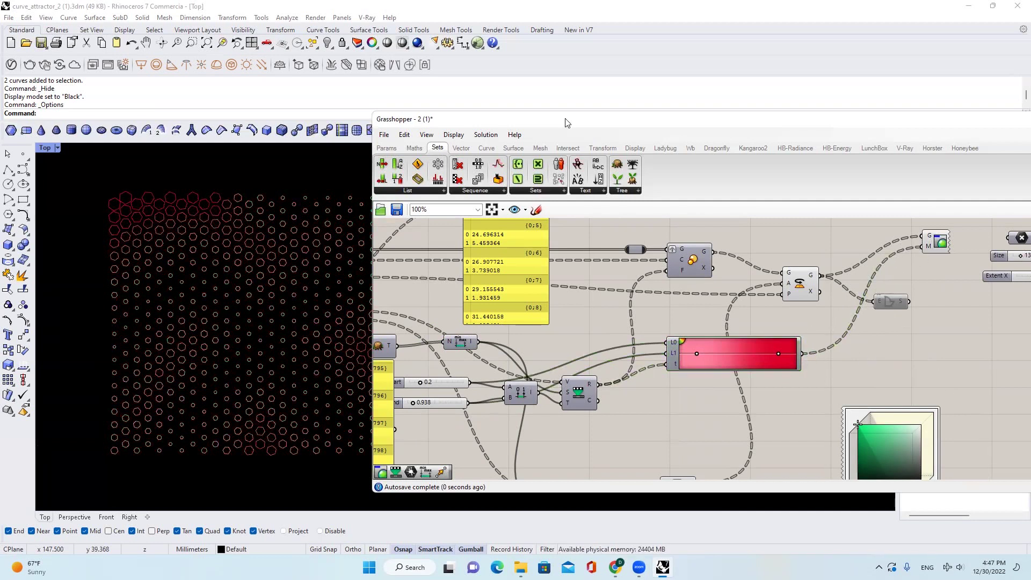
left_click_drag(668, 122, 761, 121)
right_click_drag(845, 346, 784, 350)
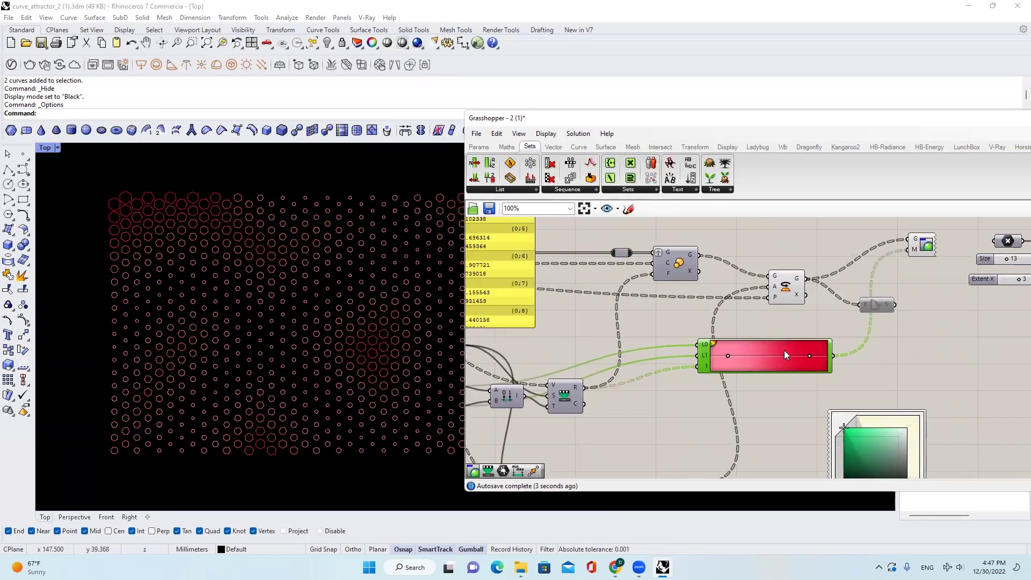
right_click(784, 350)
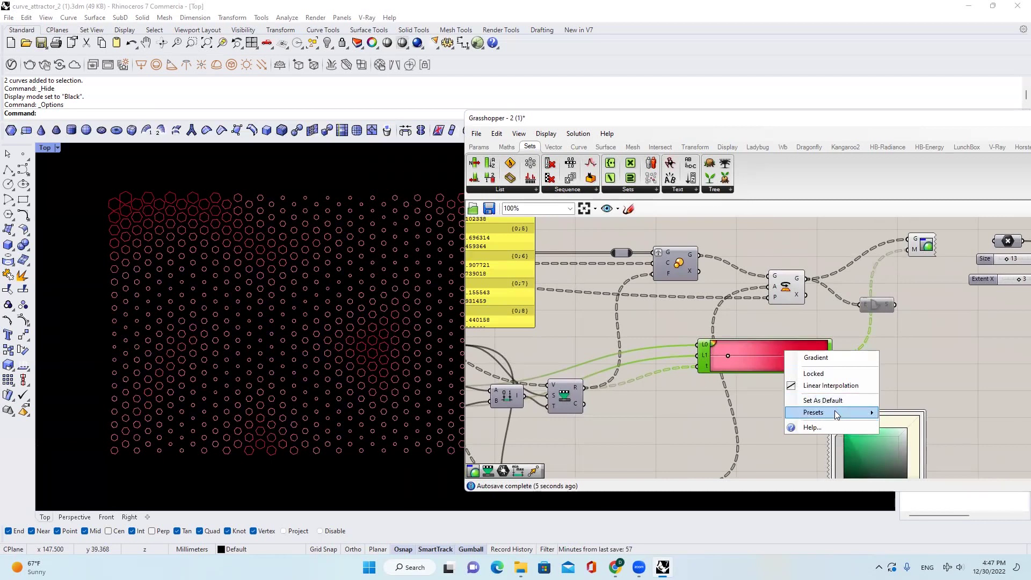
mouse_move(835, 410)
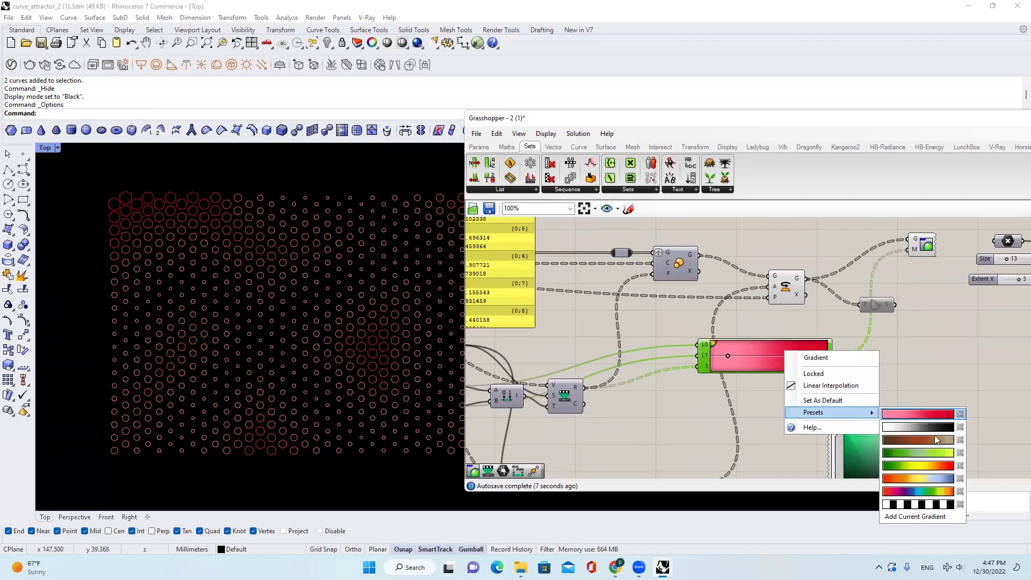
left_click(935, 479)
- Show the two hidden attractor curves in the Top viewport and move the arched curve straight down
left_click_drag(619, 117, 726, 117)
right_click(327, 43)
left_click(375, 267)
left_click_drag(379, 352, 379, 380)
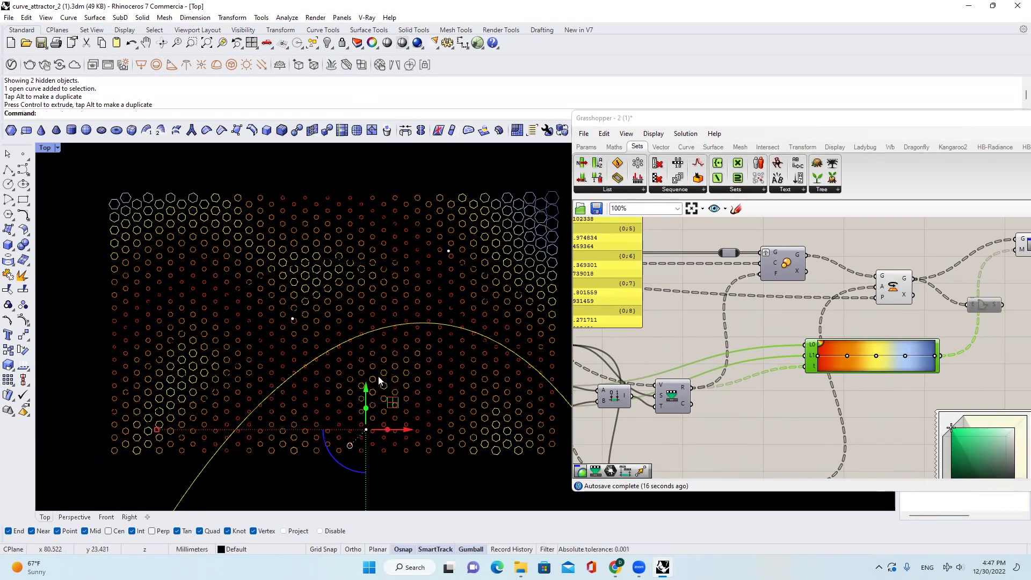
- Shift the Gradient's orange grip slightly toward the red end
mouse_move(846, 355)
left_mouse_down()
mouse_move(831, 356)
mouse_move(847, 360)
left_mouse_up()
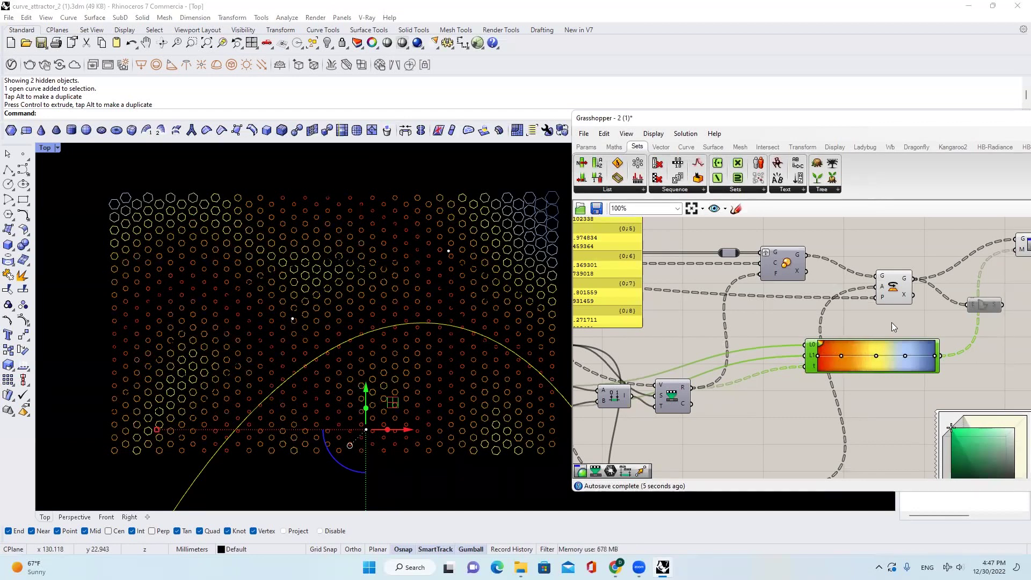
scroll(868, 332, "up", 3)
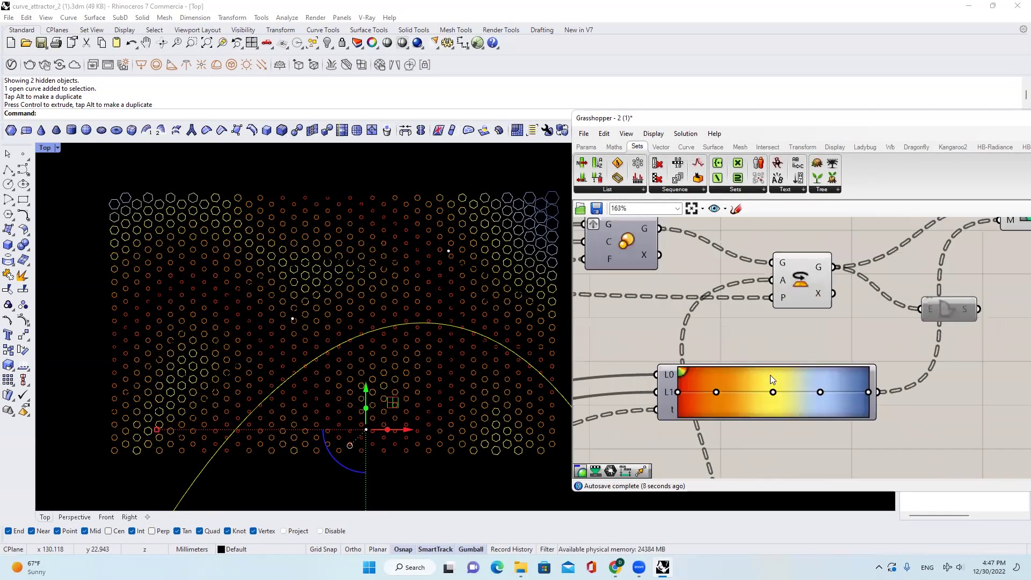
right_click_drag(770, 375, 839, 353)
right_click_drag(746, 353, 838, 339)
scroll(828, 341, "down", 2)
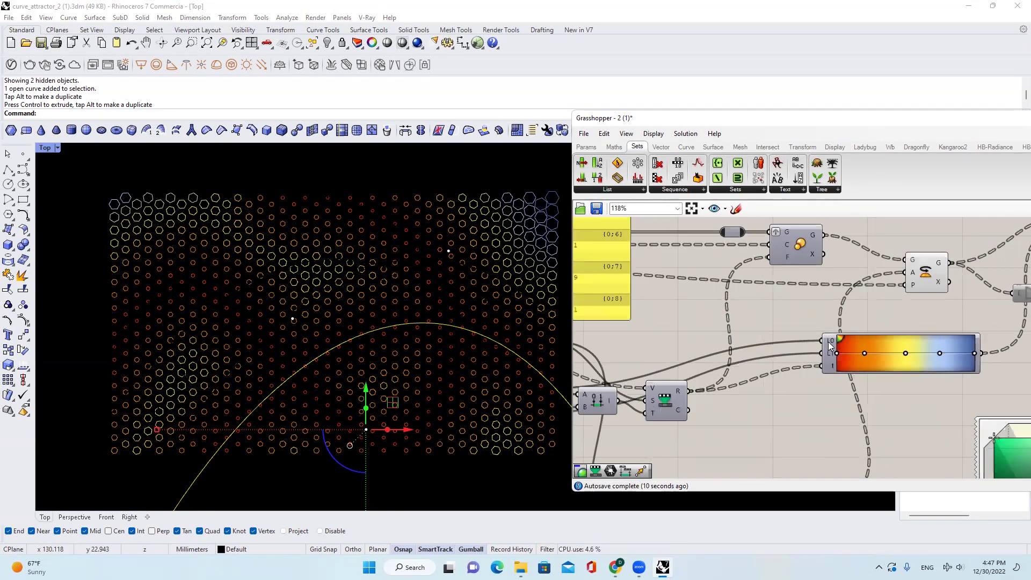
scroll(831, 355, "down", 1)
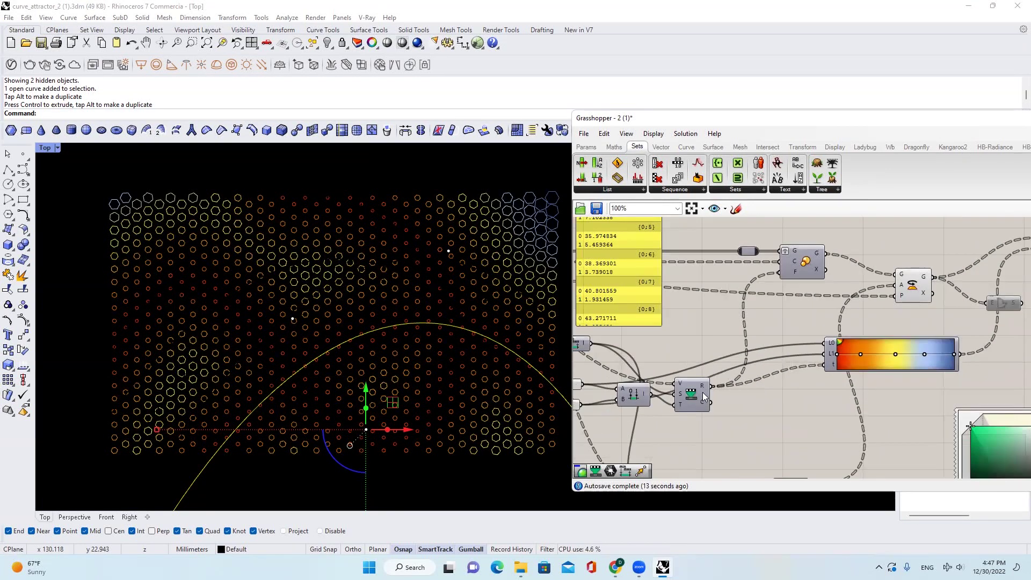
scroll(778, 389, "down", 1)
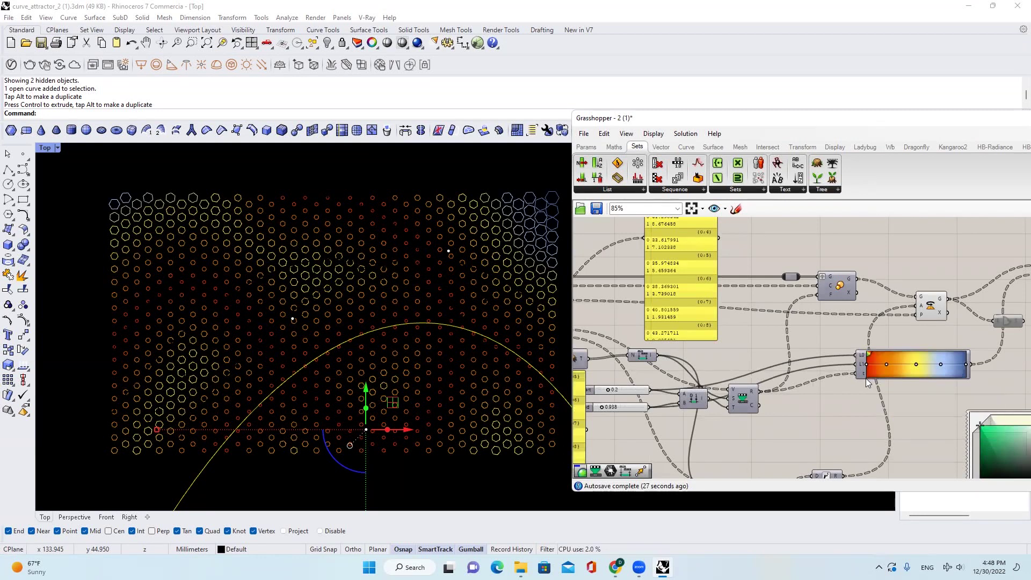
left_click(866, 390)
left_click_drag(863, 383, 874, 391)
left_click_drag(965, 382, 973, 389)
left_click(968, 390)
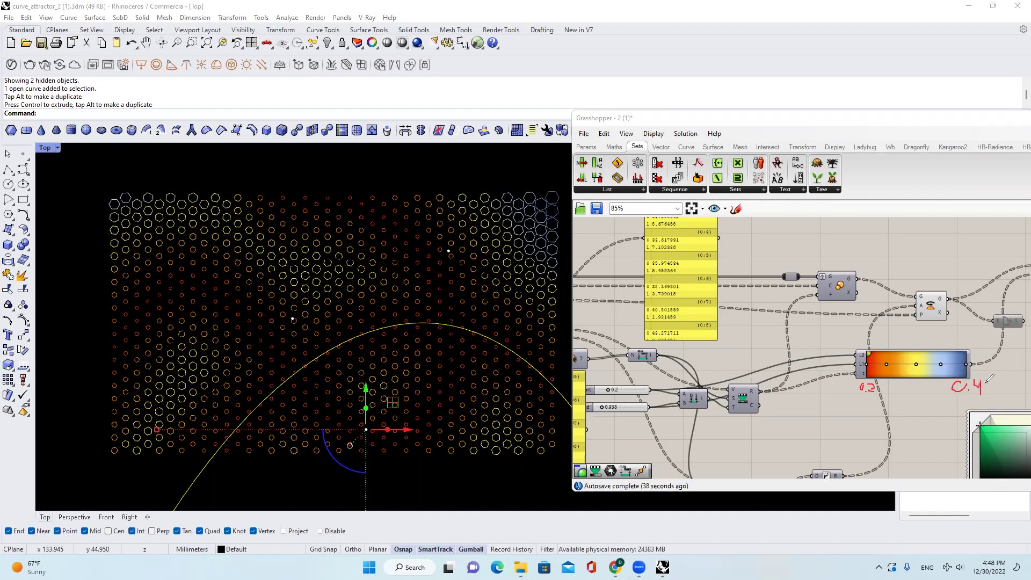
left_click_drag(997, 382, 996, 397)
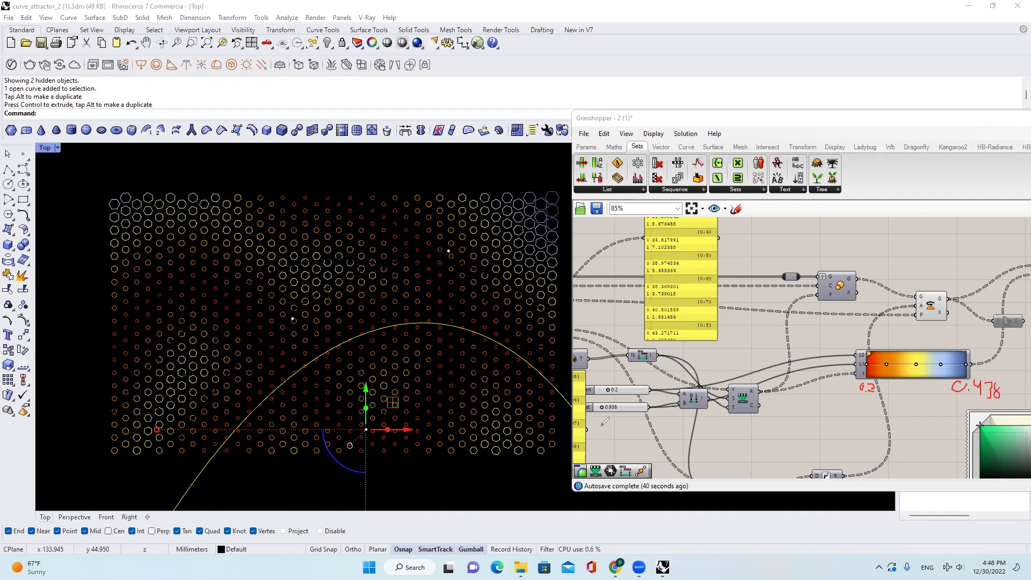
mouse_move(604, 382)
left_mouse_down()
mouse_move(654, 389)
mouse_move(600, 383)
left_mouse_up()
left_click_drag(756, 389, 769, 394)
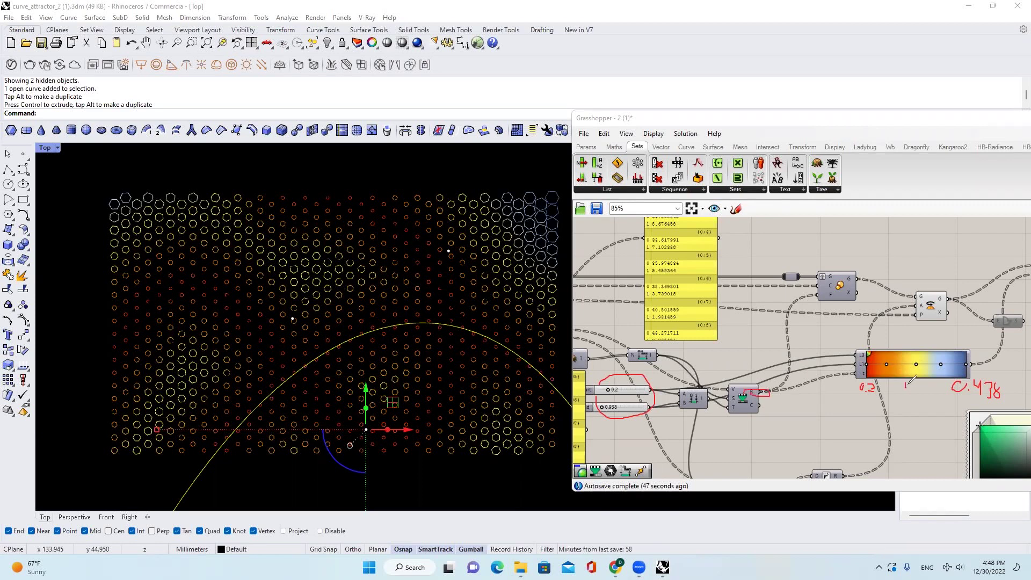
left_click_drag(915, 376, 915, 397)
left_click_drag(908, 354, 908, 376)
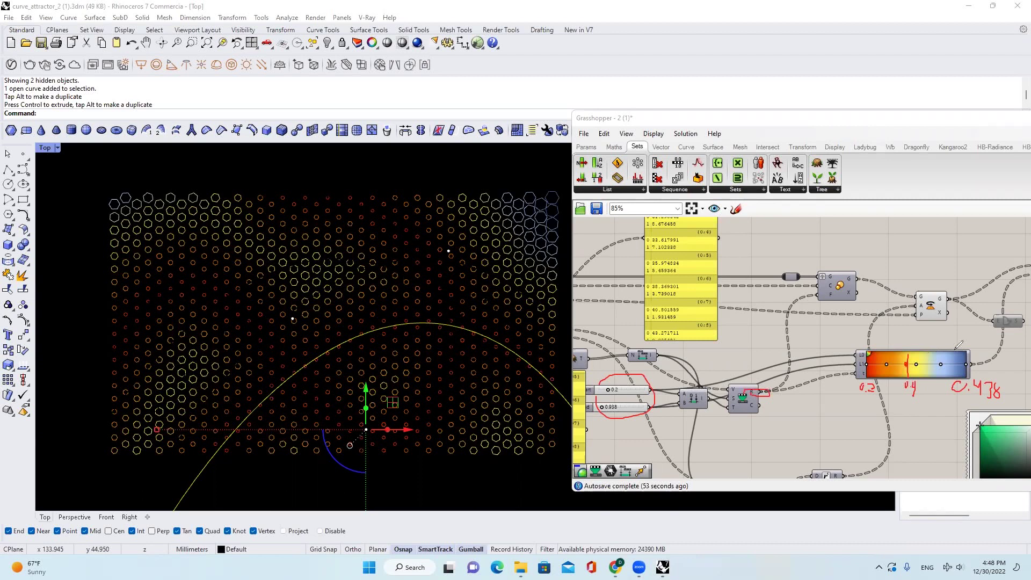
mouse_move(971, 364)
left_mouse_down()
mouse_move(991, 348)
mouse_move(1003, 302)
left_mouse_up()
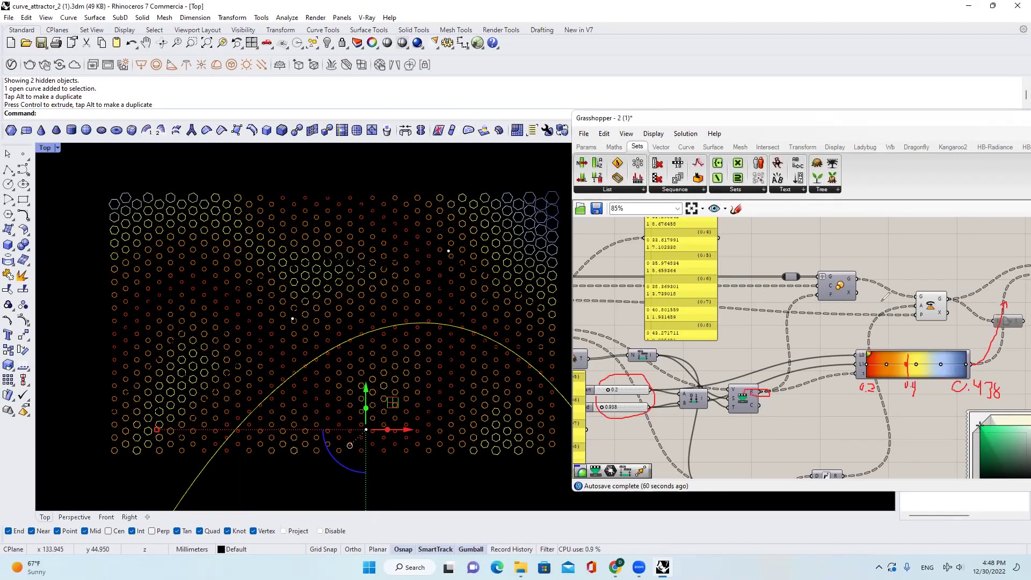
left_click(465, 246)
left_click_drag(462, 244, 465, 250)
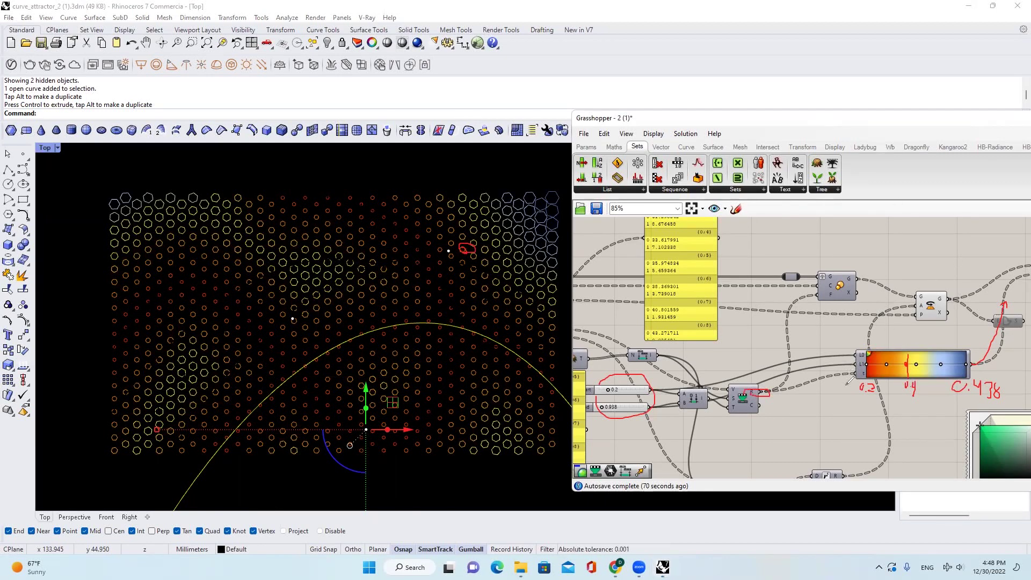
left_click(625, 91)
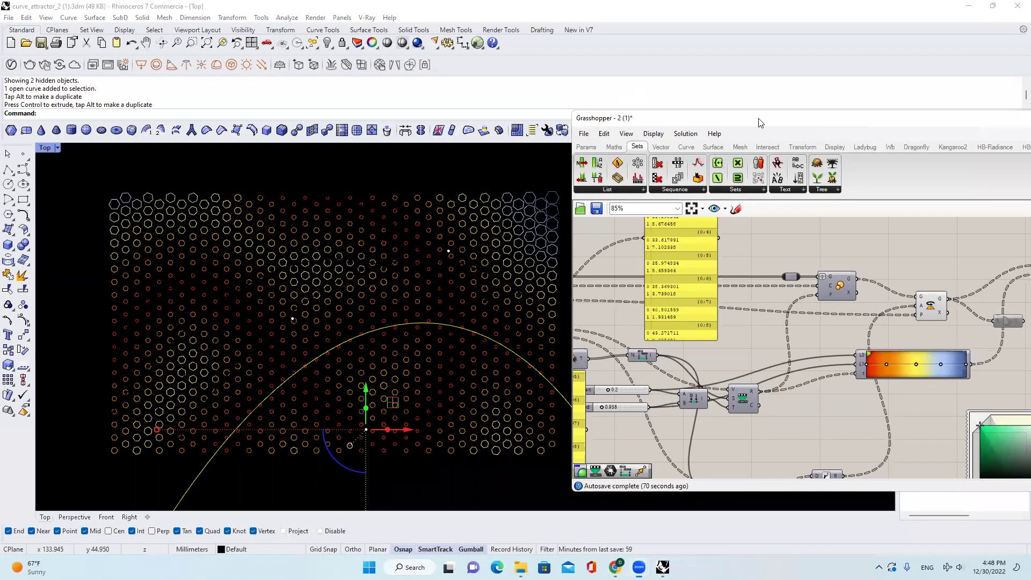
- Switch to the Perspective viewport, delete the surface there and set the viewport to the Black display mode
left_click_drag(760, 123, 557, 131)
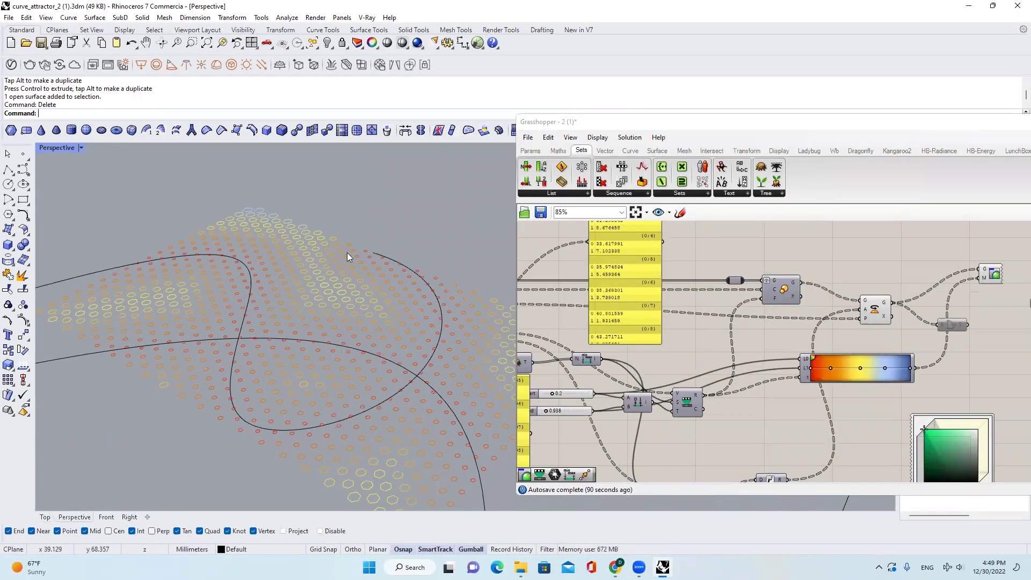
scroll(351, 261, "down", 2)
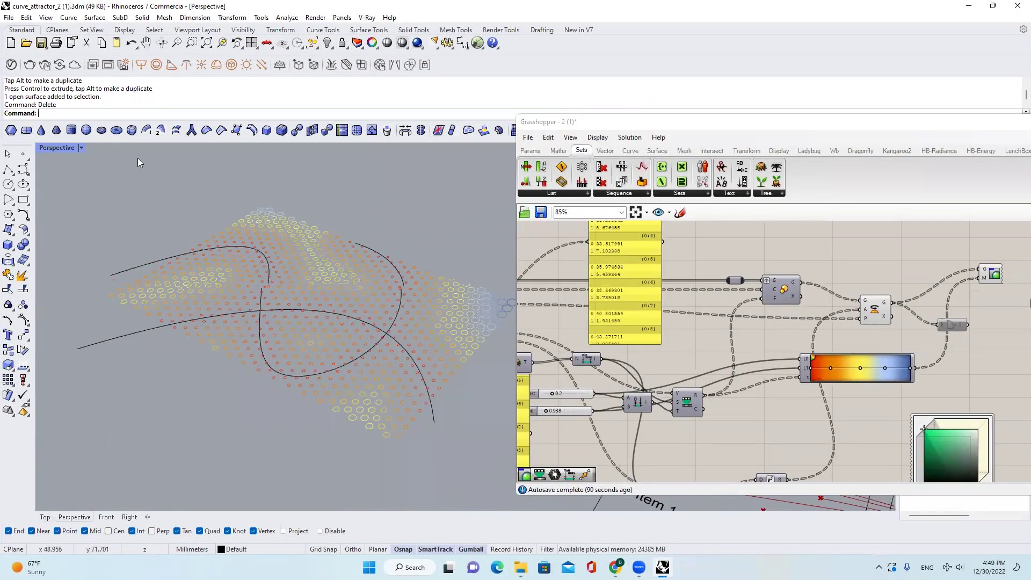
left_click(80, 148)
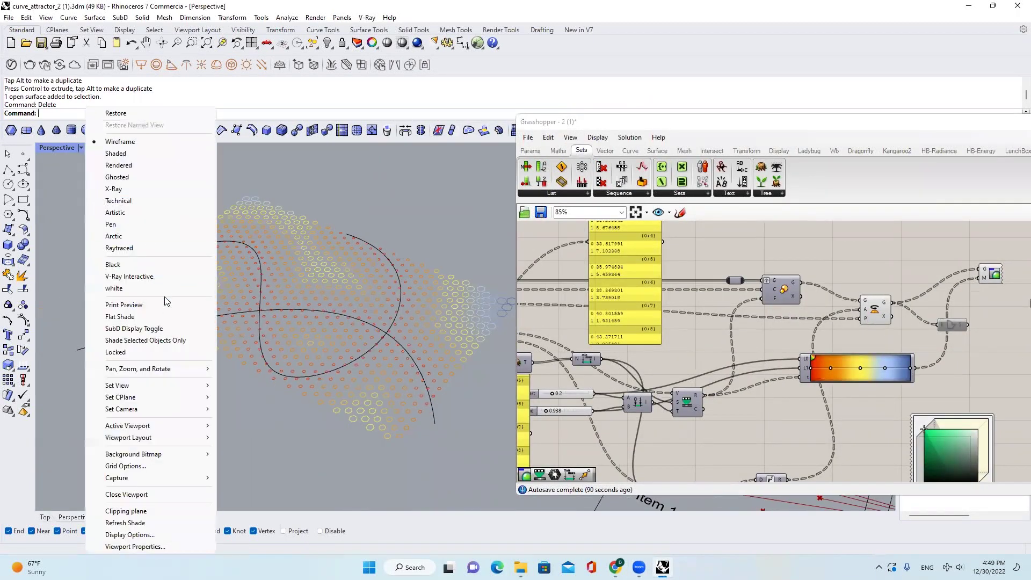
left_click(171, 264)
- Add a Move component and place it in the free space above the Custom Preview component
right_click_drag(891, 309, 703, 324)
double_click(754, 277)
type("move")
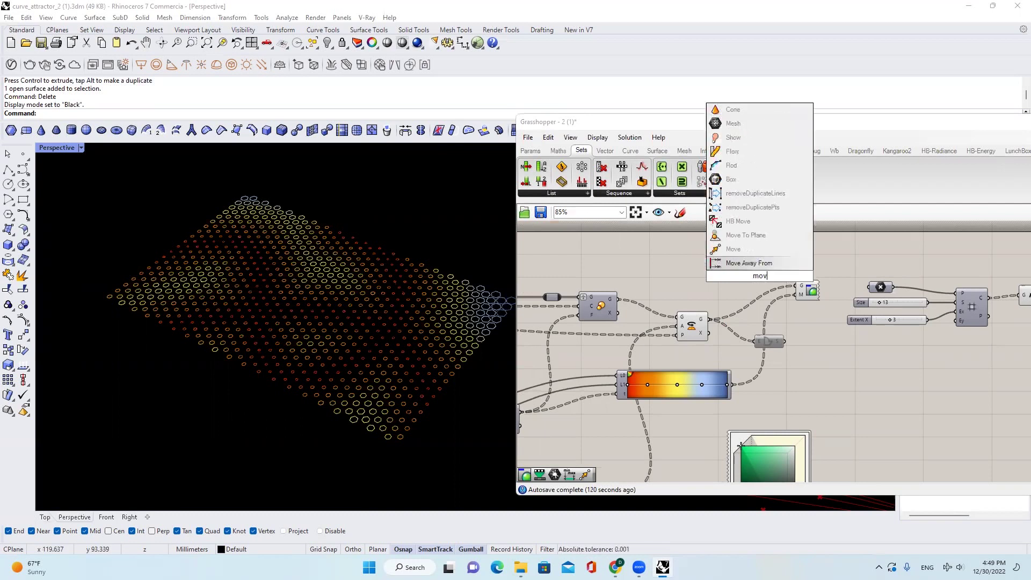
key("Return")
scroll(753, 277, "up", 3)
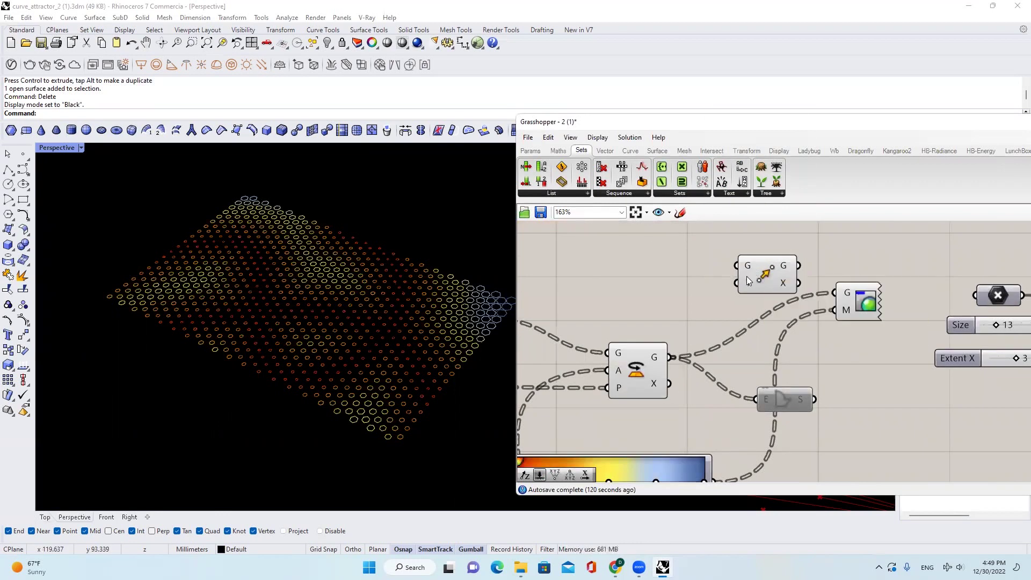
scroll(747, 285, "down", 2)
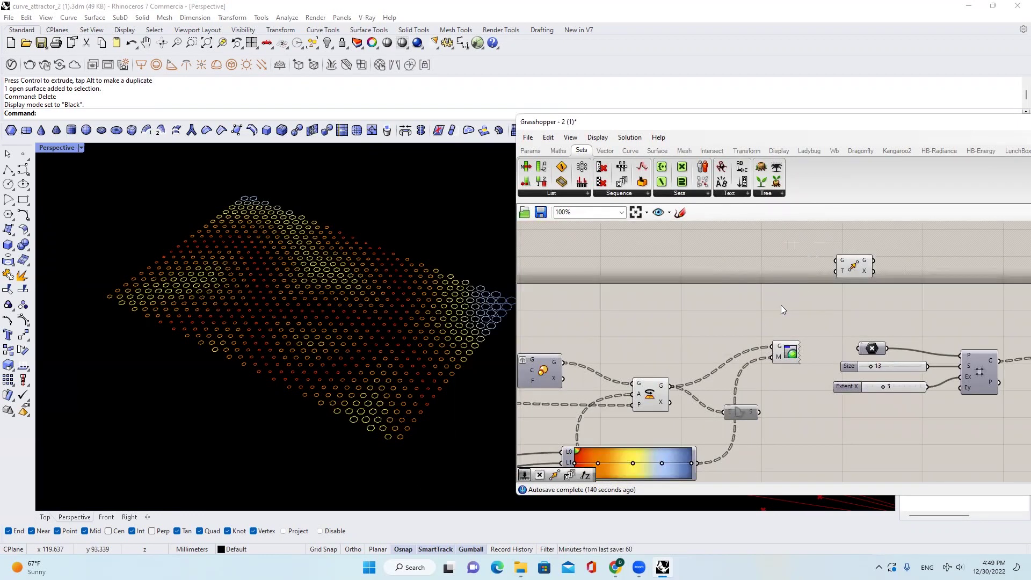
- Add a Unit Z component and place it just below and before the Move component
double_click(780, 305)
type("z")
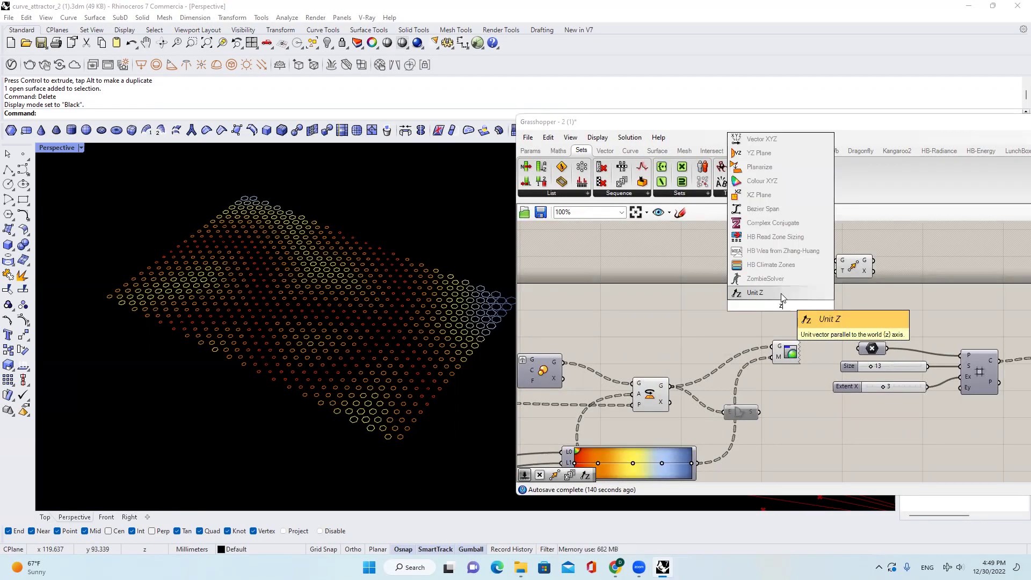
left_click(782, 294)
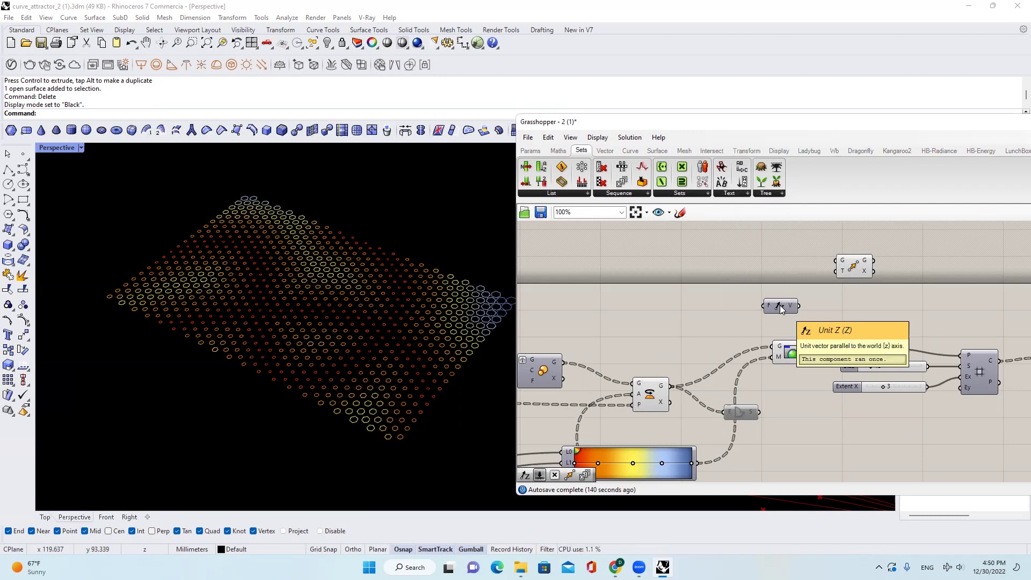
left_click_drag(781, 309, 791, 290)
- In the Front viewport, draw a vertical line about 4.5 mm up from the hexagons' base plane and add an arrowhead at its upper end
left_click(106, 516)
left_click(23, 170)
left_click(271, 378)
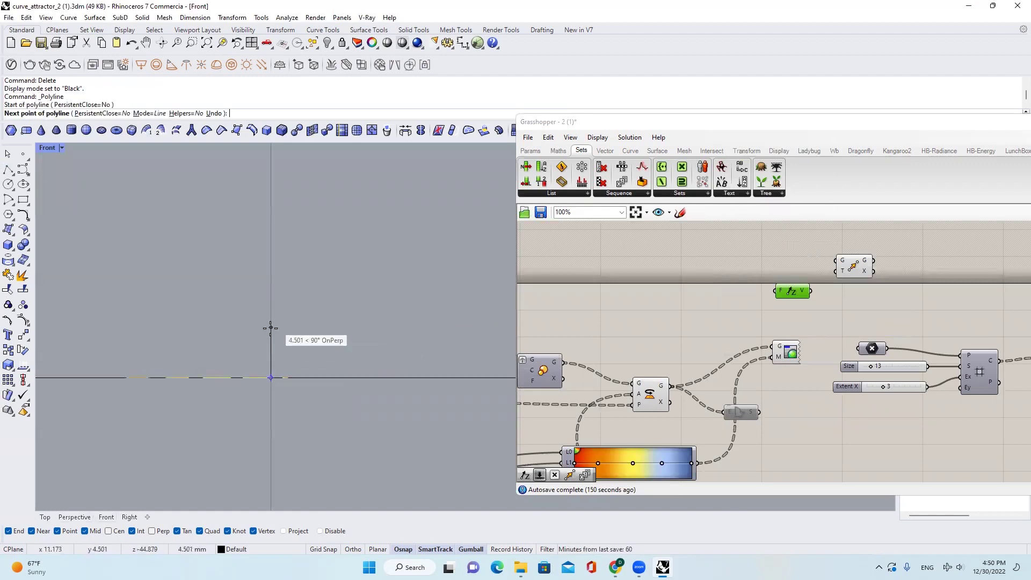
left_click(271, 327)
key("Return")
type("Arrowhead")
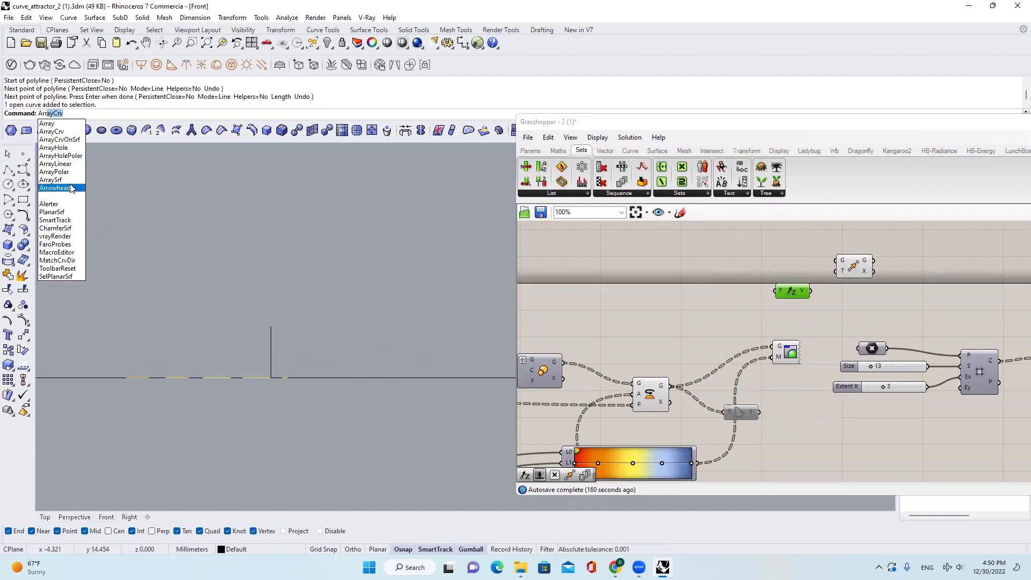
key("Return")
left_click(272, 333)
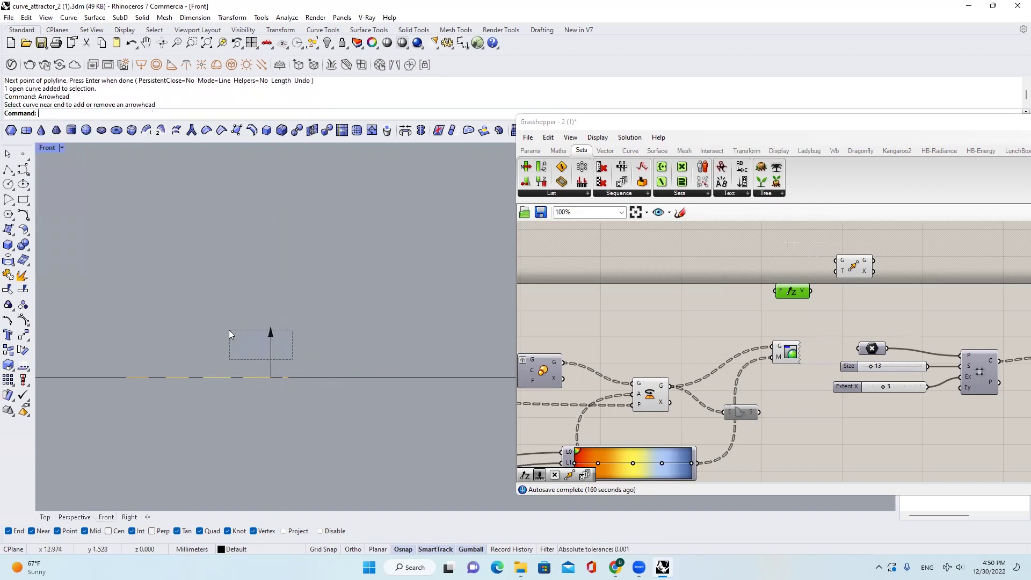
- Switch to the Perspective viewport and delete the vertical arrow line
left_click(69, 516)
scroll(317, 376, "down", 3)
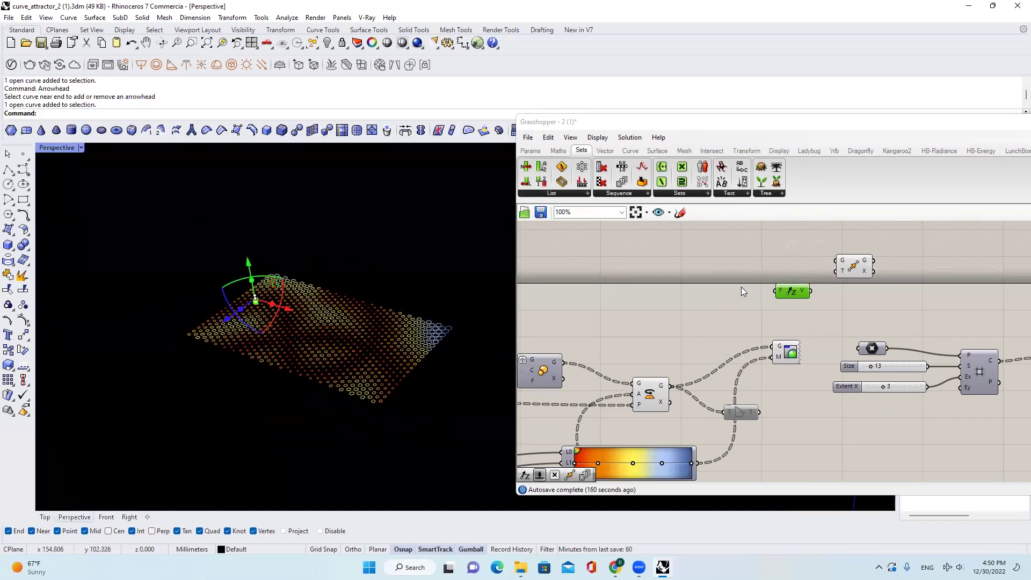
key("Delete")
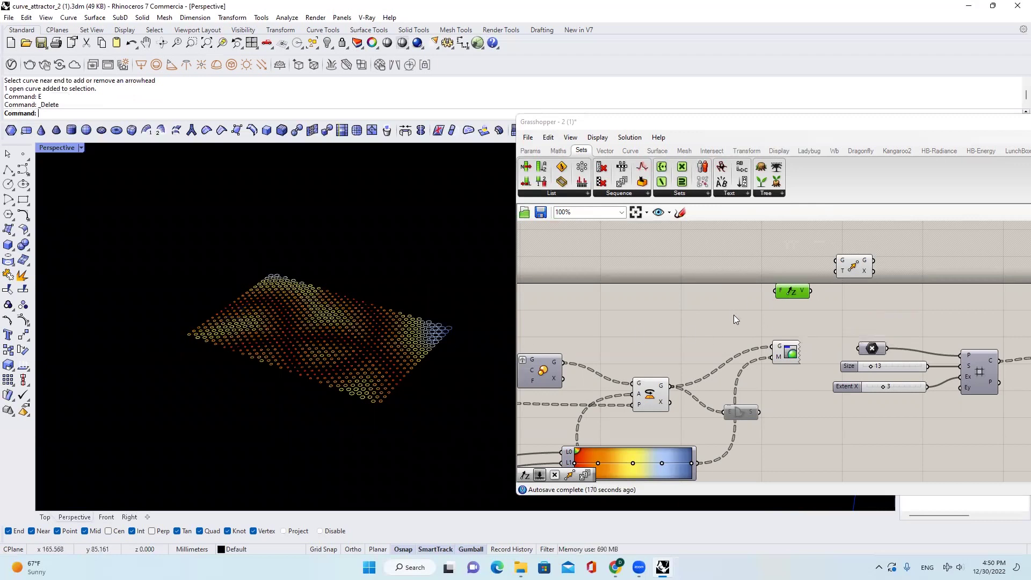
- Connect the Unit Z vector to the Move component's motion input and the scaled hexagons to its geometry input
scroll(734, 315, "up", 3)
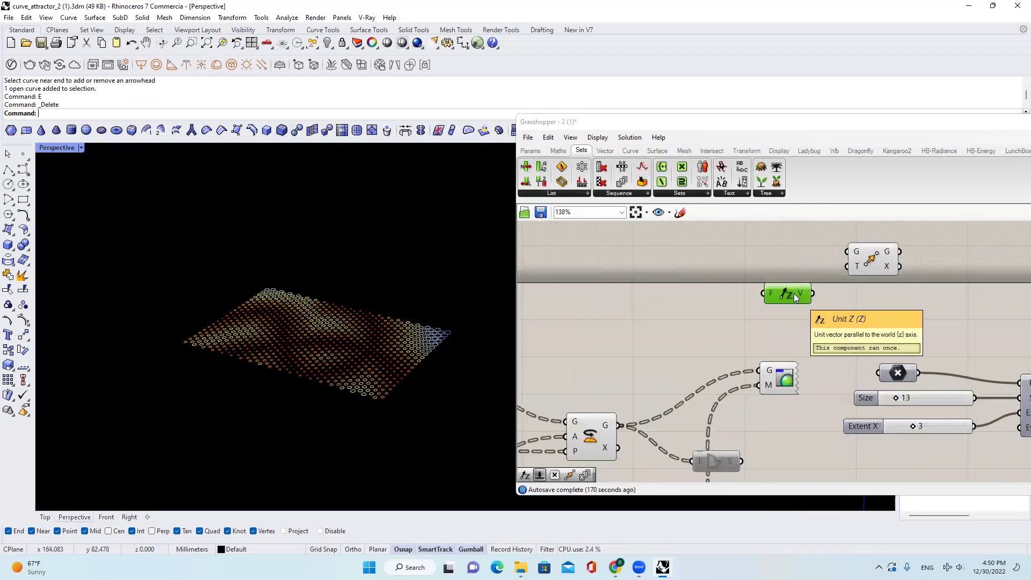
scroll(865, 261, "down", 4)
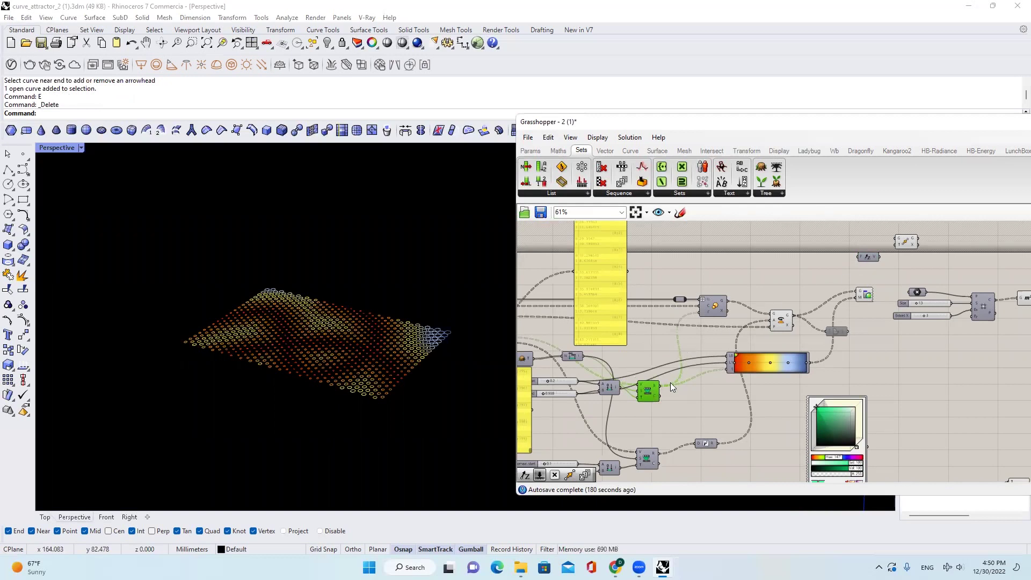
scroll(869, 266, "up", 1)
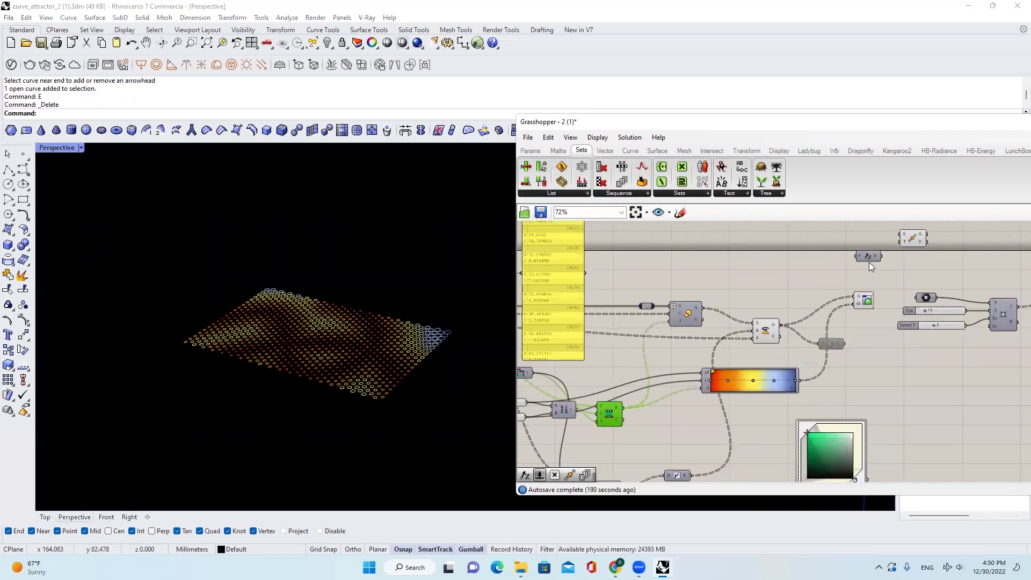
right_click_drag(873, 262, 883, 273)
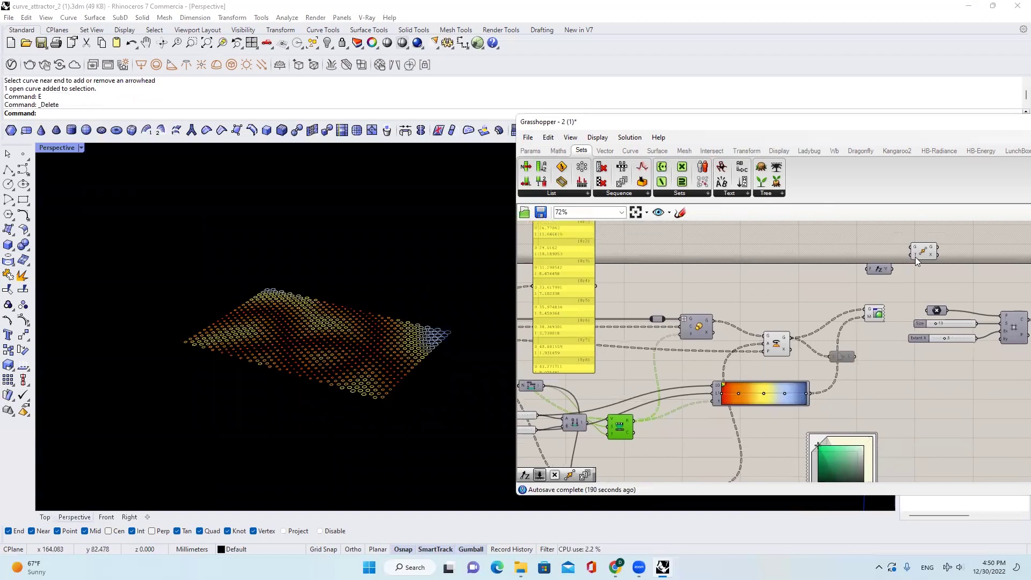
left_click(902, 290)
left_click_drag(790, 337, 933, 256)
left_click(928, 273)
mouse_move(924, 258)
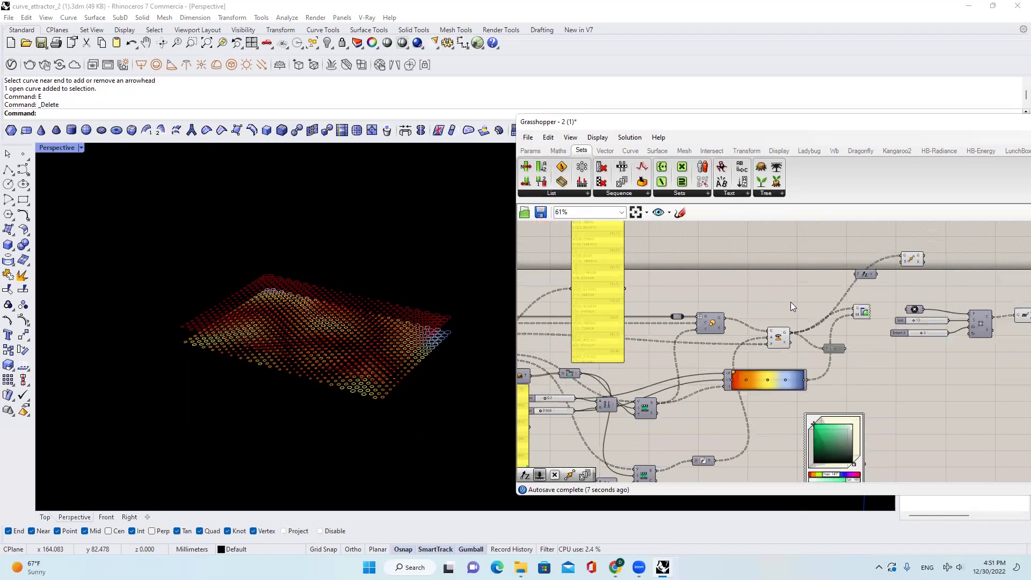
- Duplicate the scale-remapping group, with its domain sliders, Construct Domain and Remap Numbers components, into the free space below the other remap groups
right_click_drag(812, 305, 862, 289)
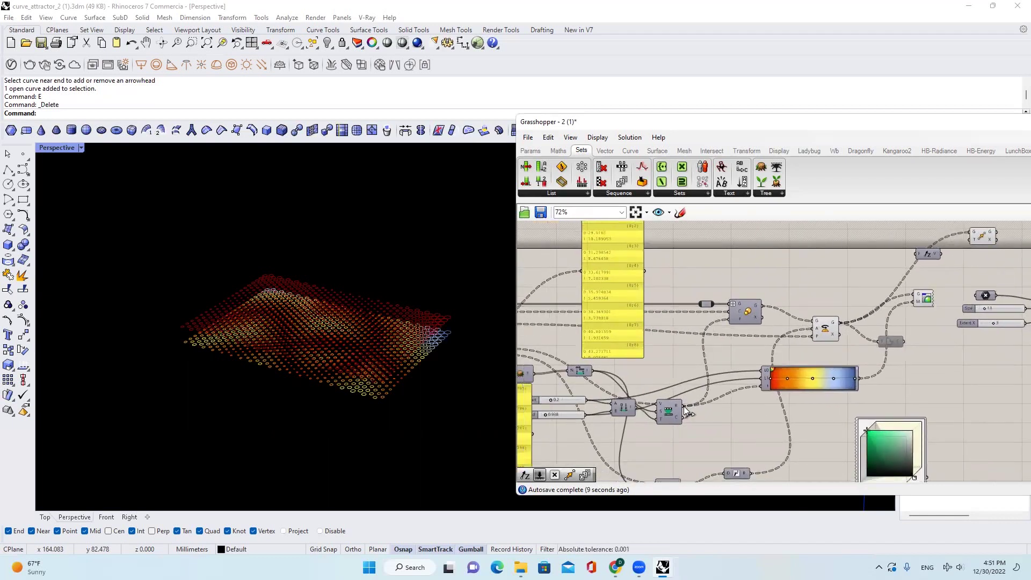
mouse_move(679, 411)
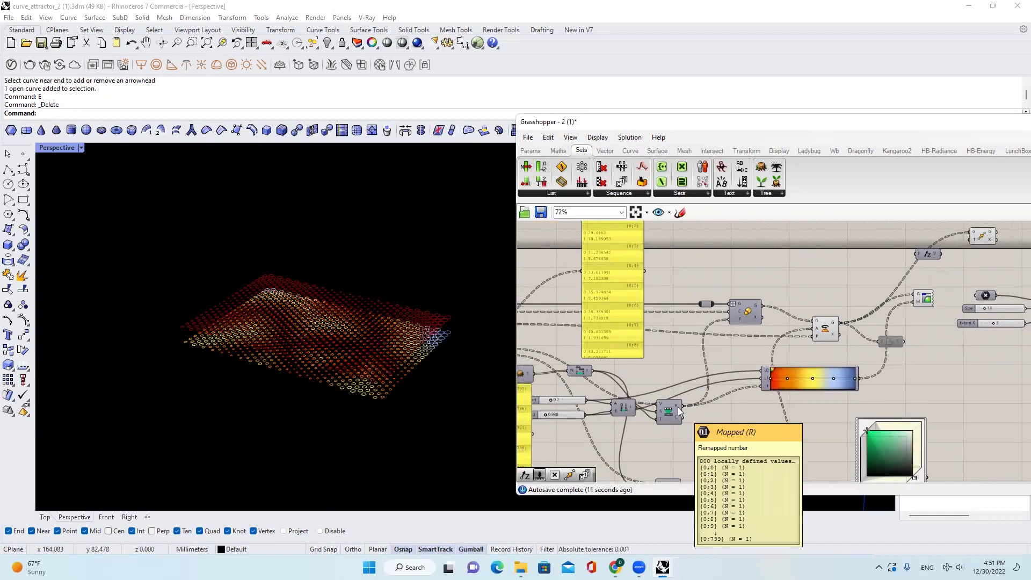
right_click_drag(710, 367, 714, 350)
left_click_drag(697, 410, 578, 379)
right_click_drag(673, 386, 679, 361)
scroll(680, 362, "down", 3)
left_click_drag(679, 366, 687, 468, "alt")
left_click(701, 457)
scroll(756, 425, "up", 3)
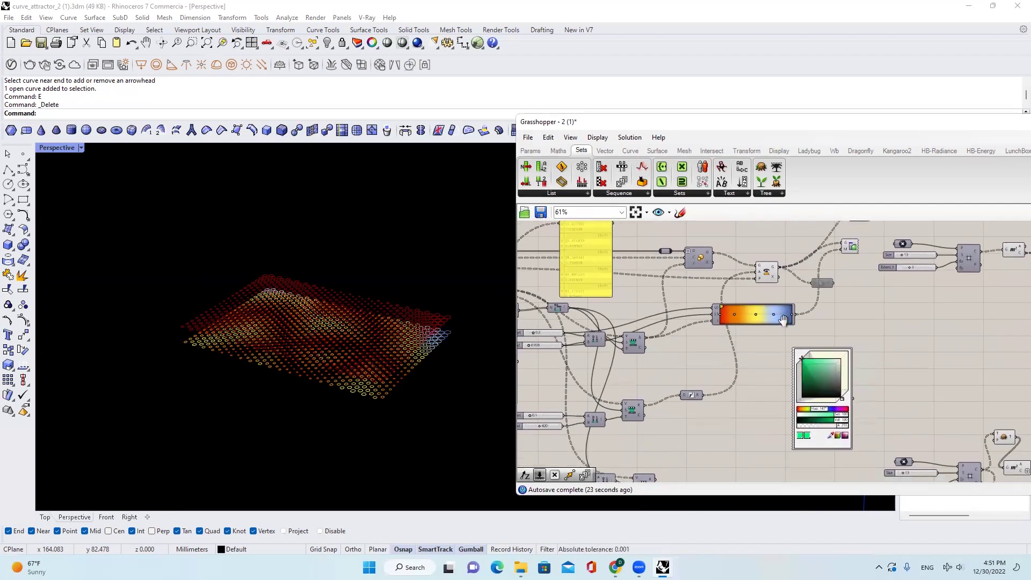
- Connect the mapped output of the duplicated Remap Numbers component to the Unit Z factor input
scroll(796, 263, "down", 1)
left_click_drag(678, 456, 842, 230)
scroll(841, 230, "up", 5)
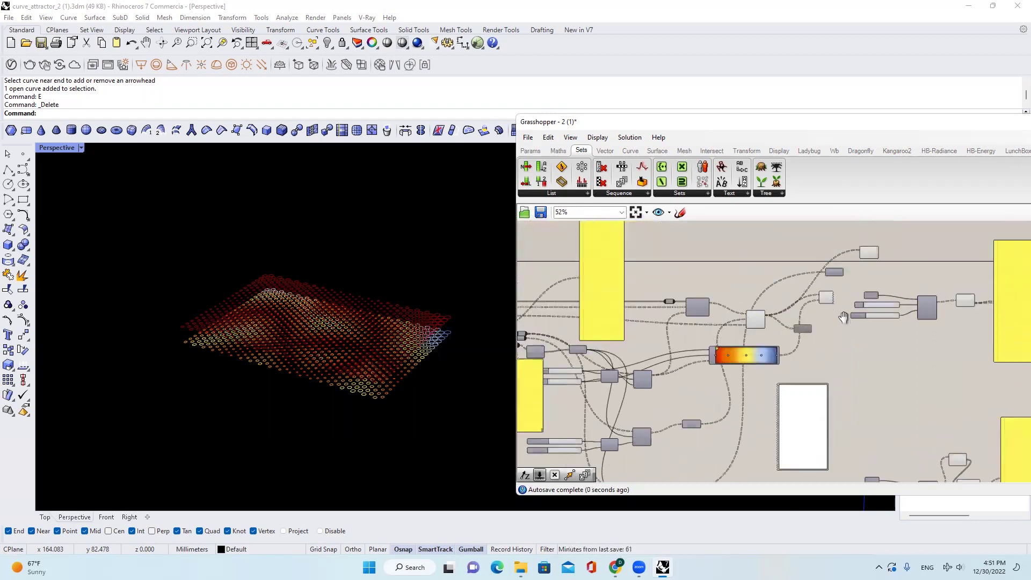
left_click_drag(886, 345, 888, 340)
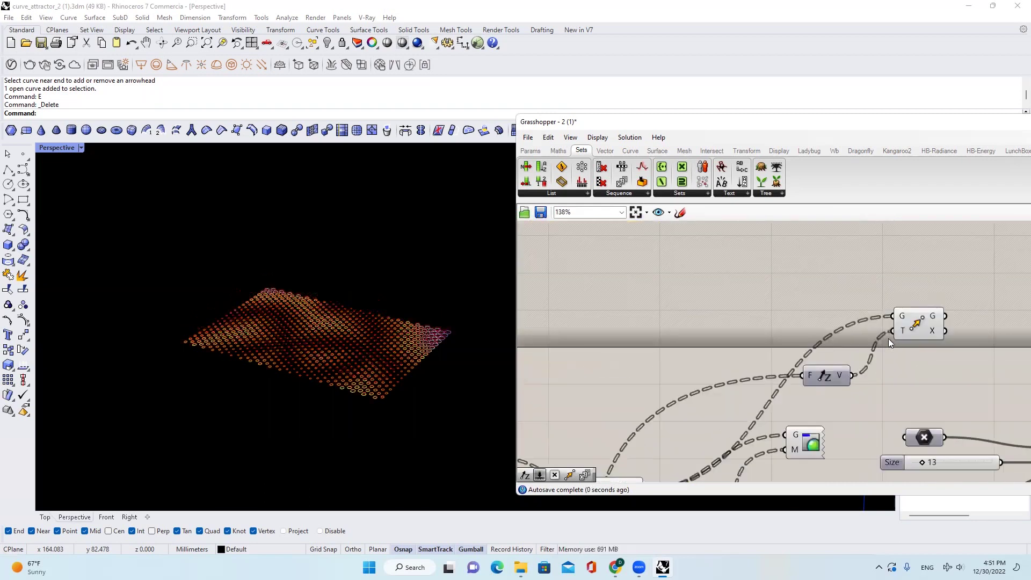
- Set the maximum of the duplicated group's Domain end slider to 100
scroll(424, 348, "up", 4)
scroll(430, 331, "up", 3)
scroll(423, 343, "down", 5)
right_click_drag(423, 343, 806, 293)
scroll(806, 294, "down", 4)
right_click_drag(731, 393, 823, 248)
scroll(622, 411, "up", 4)
scroll(621, 411, "up", 3)
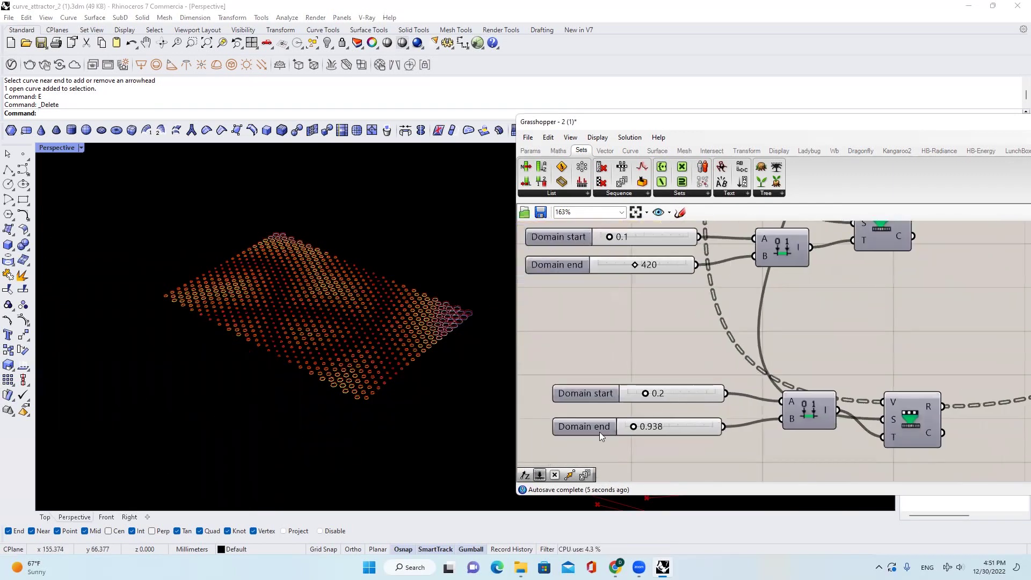
double_click(599, 432)
double_click(621, 460)
type("100")
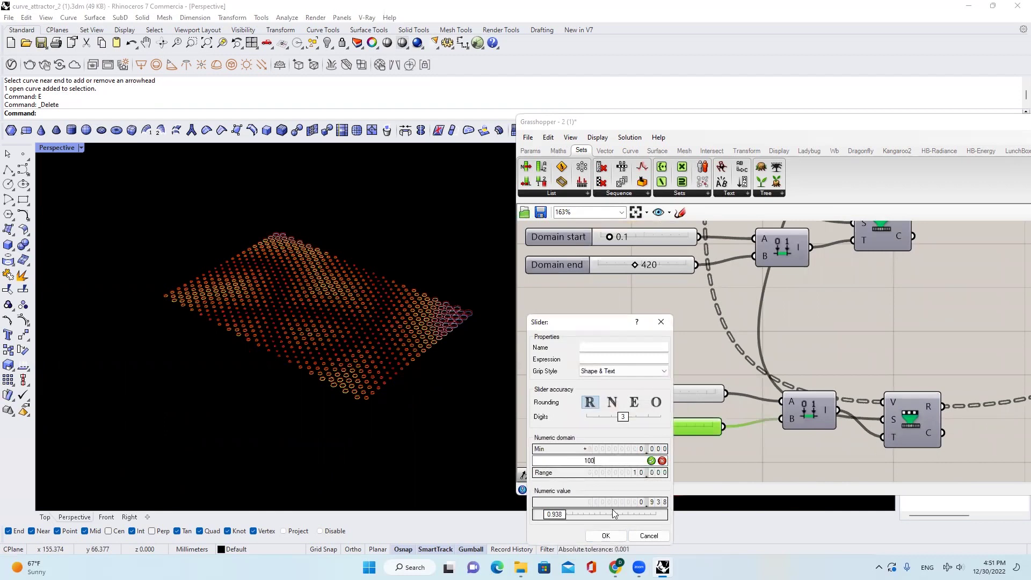
left_click_drag(611, 318, 631, 243)
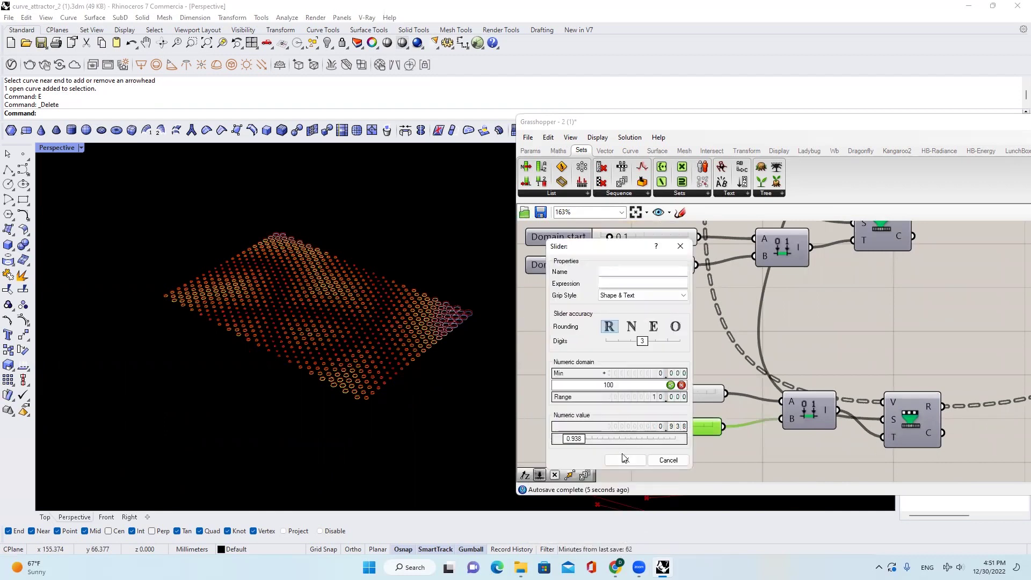
left_click(624, 459)
- Set the Perspective viewport to Ghosted display and increase the duplicated Domain end slider to raise the moved hexagons
left_click(82, 149)
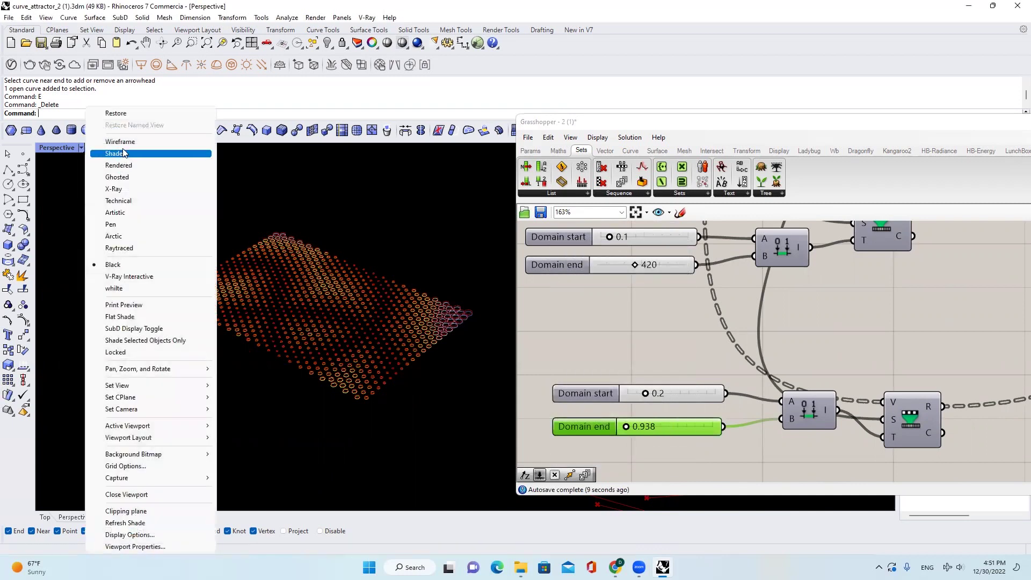
left_click(127, 179)
scroll(324, 308, "down", 3)
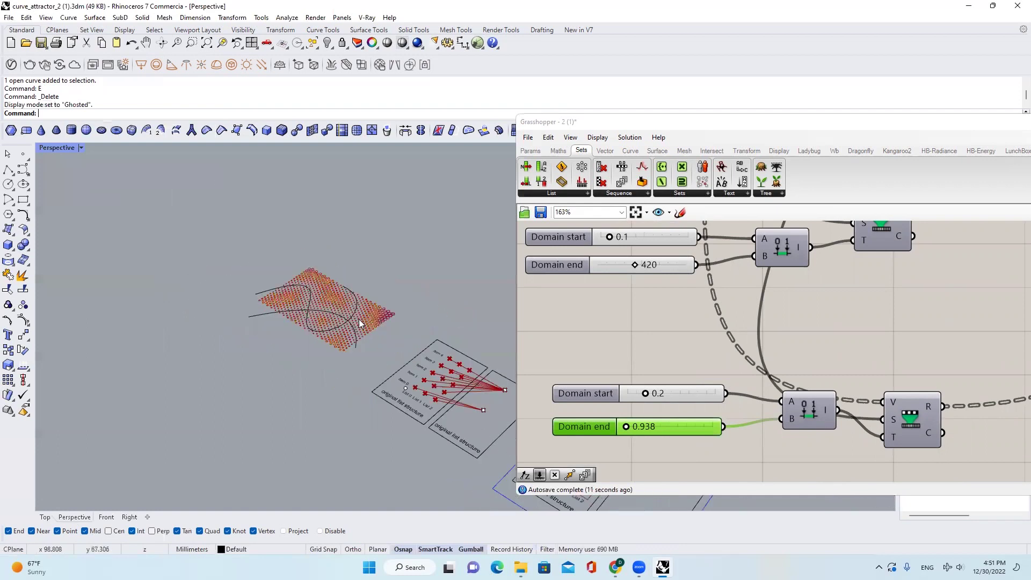
scroll(623, 428, "up", 2)
left_click_drag(621, 428, 725, 434)
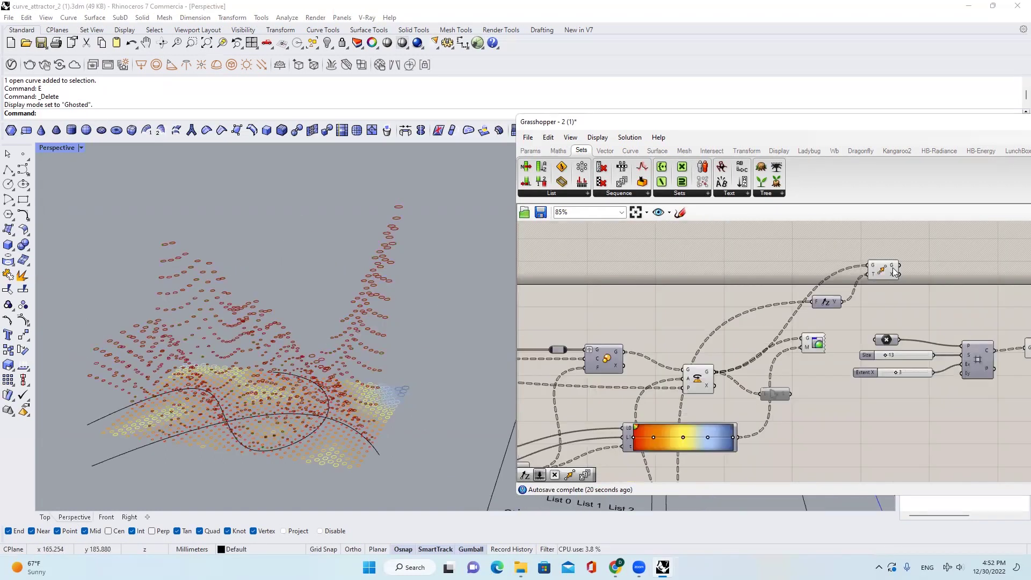
- Place the Move component before Custom Preview, feed its moved geometry into Custom Preview and turn off the Move component's own preview
left_click_drag(819, 293, 755, 322)
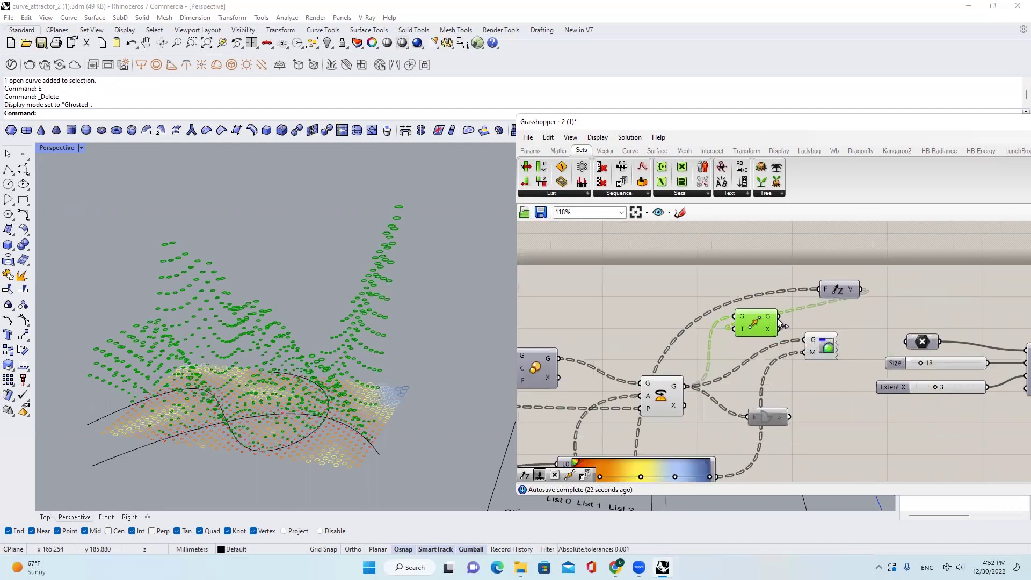
left_click_drag(779, 317, 856, 349)
left_click(832, 325)
left_click_drag(773, 351, 748, 328)
middle_click(764, 323)
left_click(797, 305)
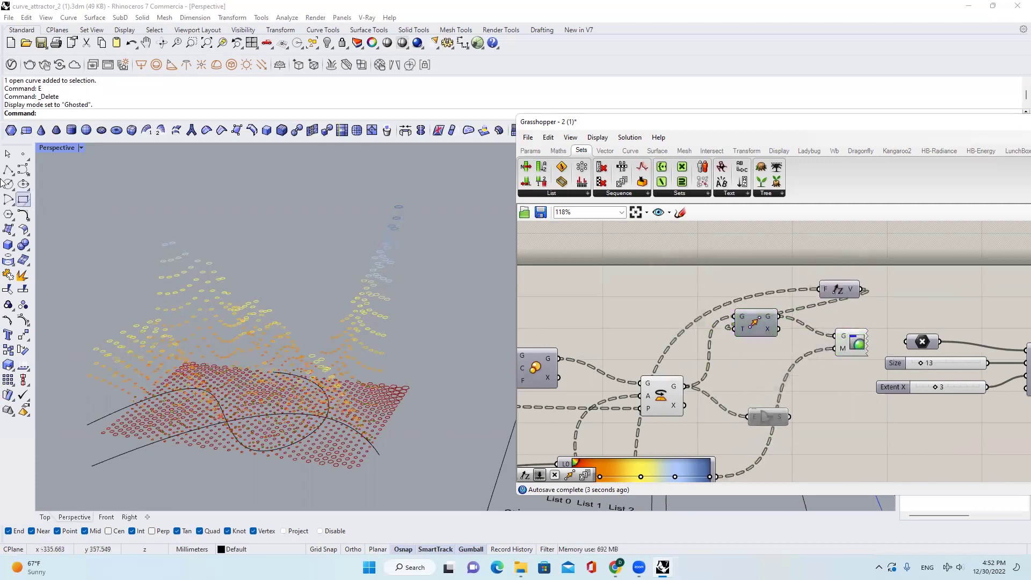
- Set the Perspective viewport back to the Black display mode
left_click(82, 148)
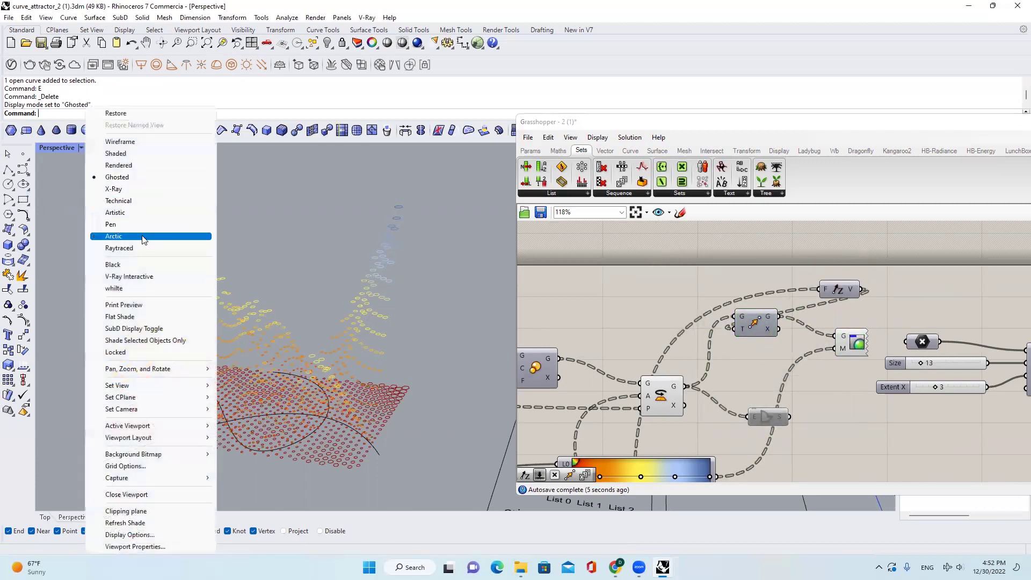
left_click(153, 264)
scroll(422, 263, "down", 6)
right_click_drag(422, 263, 398, 321)
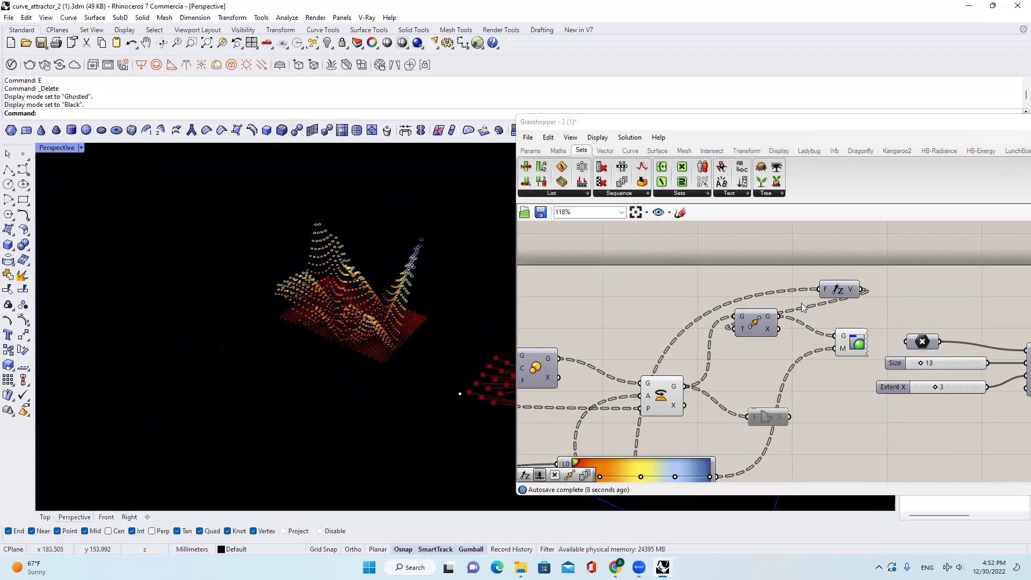
- Shift Custom Preview further along the canvas and turn off the Scale component's preview so only the raised coloured hexagons display
scroll(799, 304, "down", 3)
left_click_drag(832, 324, 902, 281)
scroll(902, 284, "down", 3)
left_click_drag(836, 285, 775, 335)
middle_click(799, 313)
left_click(835, 282)
left_click(812, 273)
mouse_move(370, 302)
right_mouse_down()
mouse_move(436, 301)
mouse_move(380, 344)
mouse_move(359, 309)
right_mouse_up()
scroll(358, 308, "up", 6)
scroll(410, 296, "down", 5)
scroll(441, 229, "up", 5)
right_click_drag(453, 276, 455, 262)
scroll(693, 354, "up", 1)
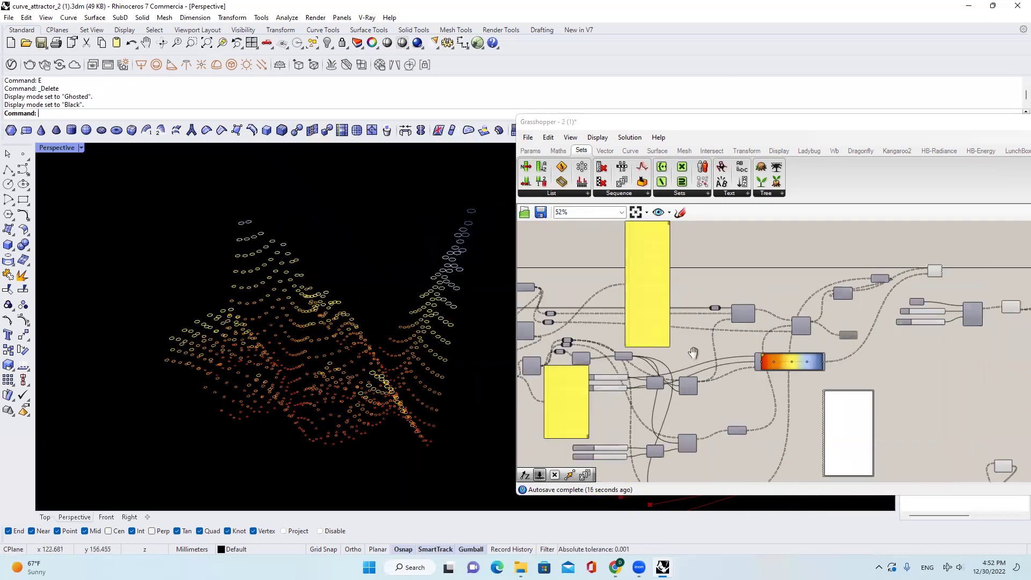
- Select an attractor curve in the Perspective viewport and move it to new positions to reshape the hexagon relief
right_click_drag(692, 353, 761, 353)
right_click(327, 45)
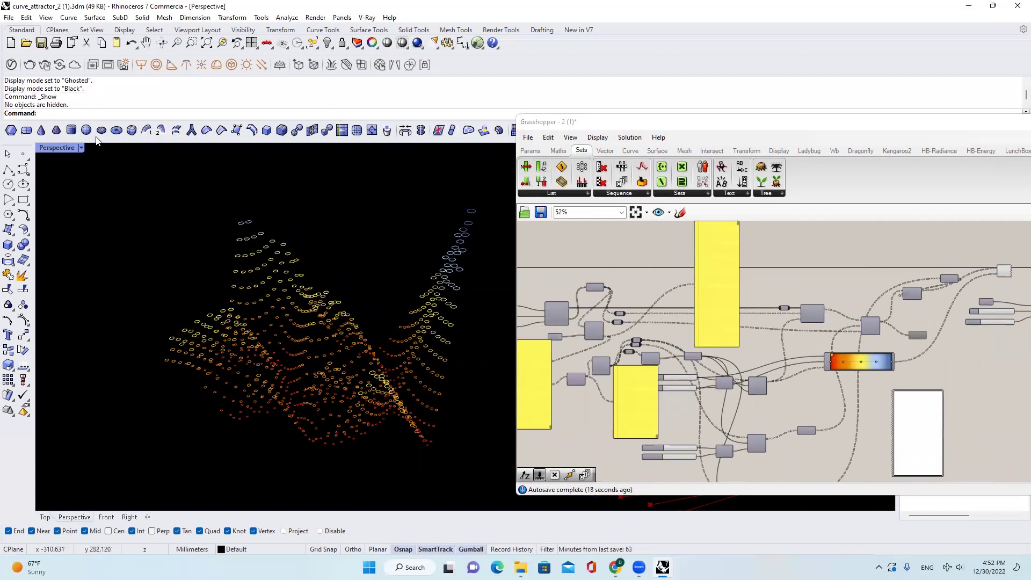
left_click_drag(386, 460, 291, 374)
scroll(337, 332, "down", 4)
right_click_drag(337, 332, 307, 343)
scroll(343, 373, "up", 4)
left_click(318, 412)
left_click(337, 424)
left_click_drag(312, 329, 247, 375)
scroll(326, 338, "down", 4)
right_click_drag(289, 340, 207, 319)
left_click_drag(296, 386, 380, 385)
mouse_move(364, 382)
right_mouse_down()
mouse_move(348, 367)
mouse_move(374, 374)
right_mouse_up()
left_click_drag(389, 378, 330, 378)
right_click_drag(331, 349, 509, 358)
right_click_drag(388, 352, 376, 328)
- Review the note panel listing the curve, colour and height tasks, along with the overall layout of the definition
scroll(567, 293, "up", 3)
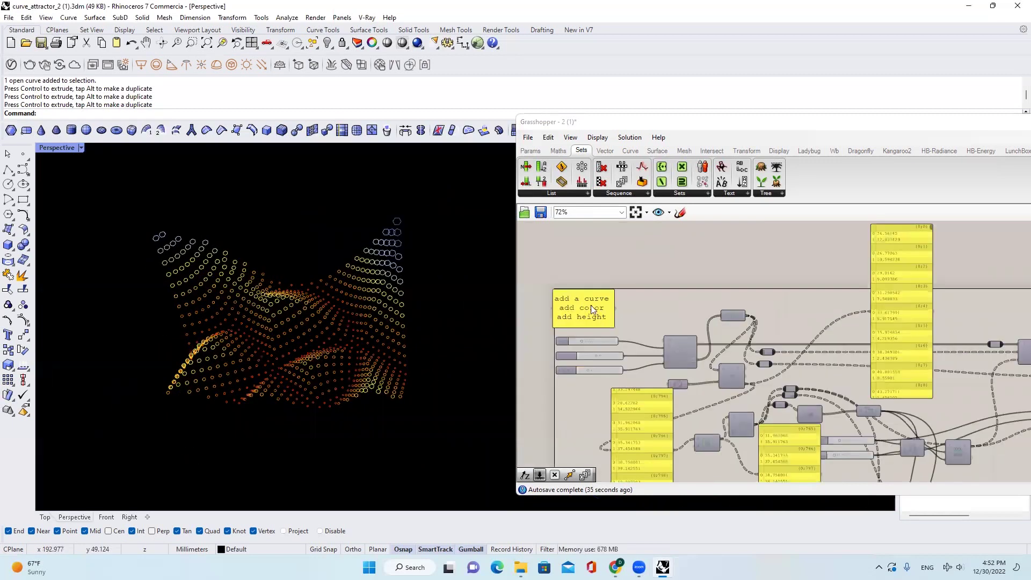
scroll(591, 306, "up", 4)
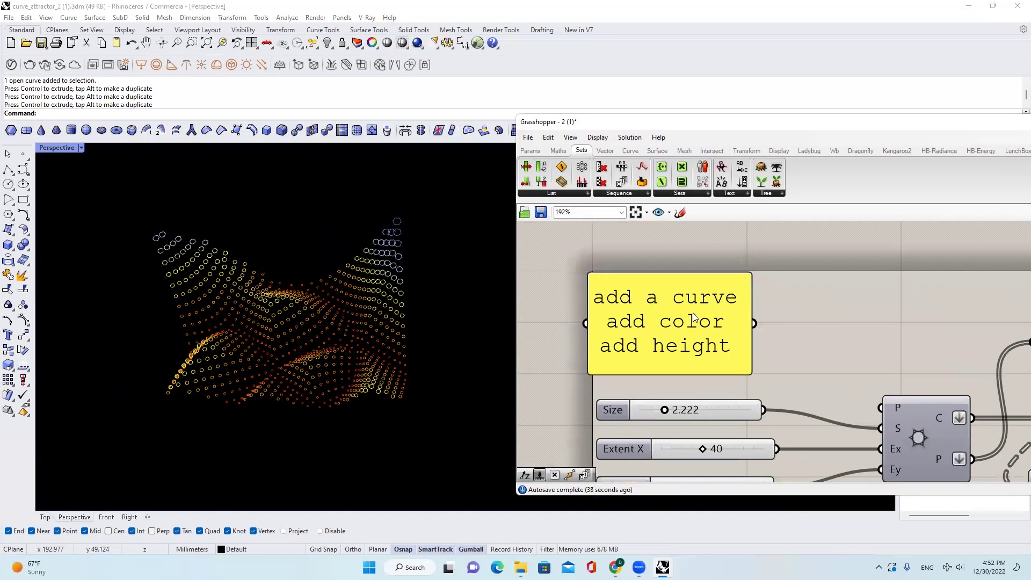
scroll(682, 317, "down", 4)
scroll(868, 309, "down", 8)
right_click_drag(1017, 344, 773, 347)
scroll(672, 364, "up", 6)
right_click_drag(690, 363, 758, 317)
scroll(722, 355, "up", 2)
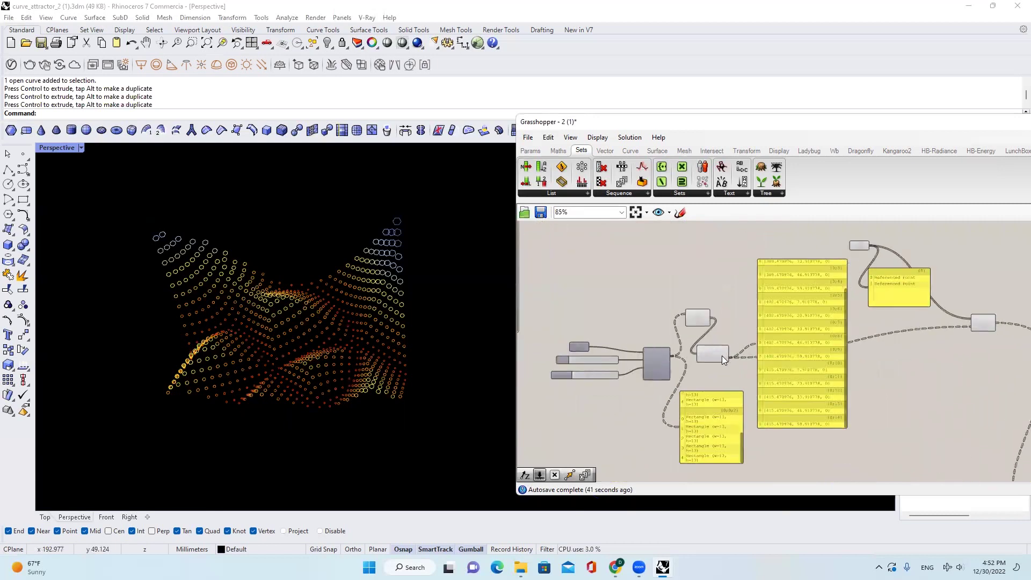
scroll(722, 355, "up", 2)
scroll(651, 308, "up", 10)
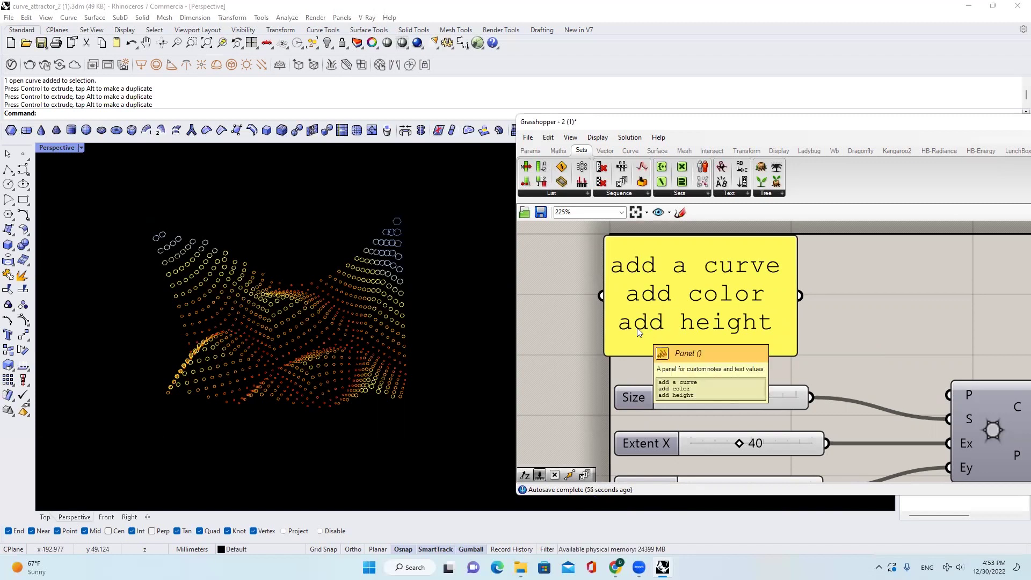
scroll(759, 335, "down", 12)
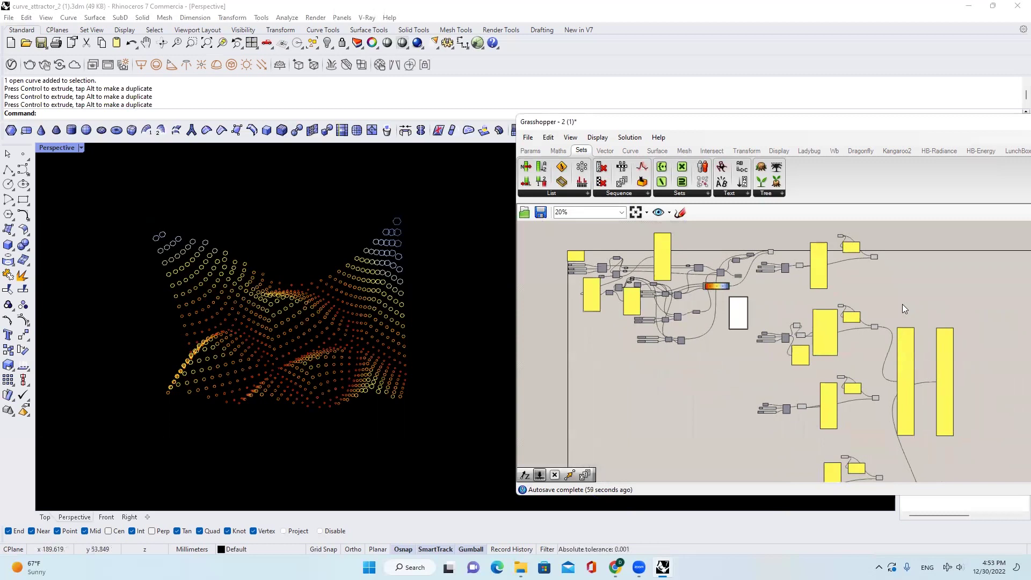
- Connect the square grid's cells directly to the Area component, bypassing Flatten Tree, and examine the centroid branch paths in the panel
scroll(605, 264, "up", 10)
scroll(591, 283, "down", 3)
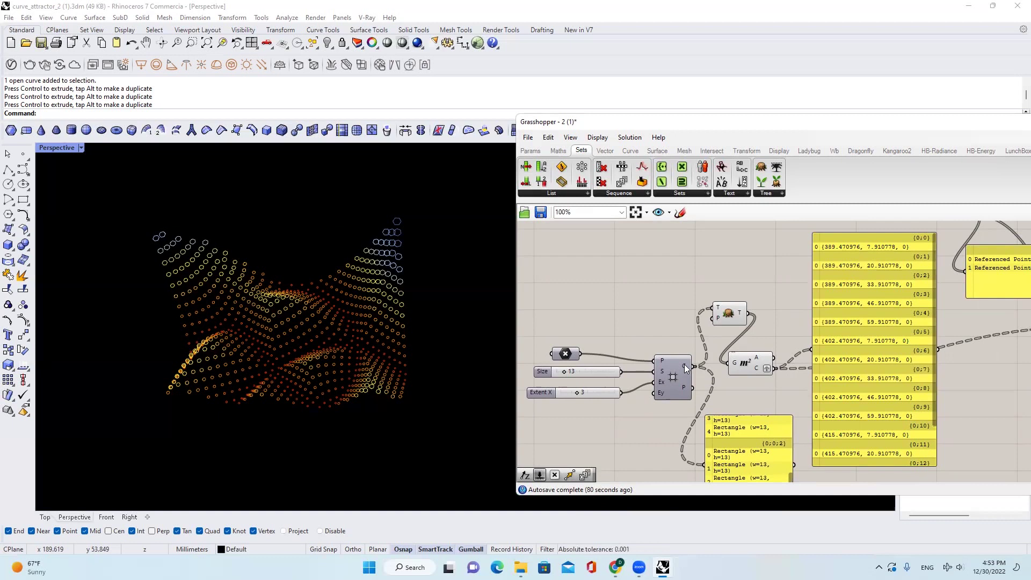
mouse_move(685, 369)
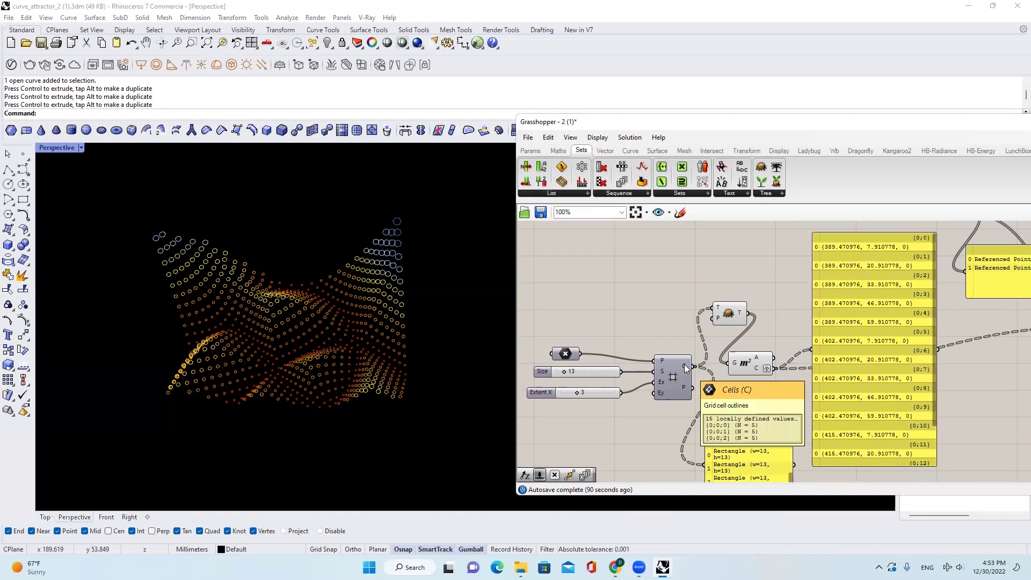
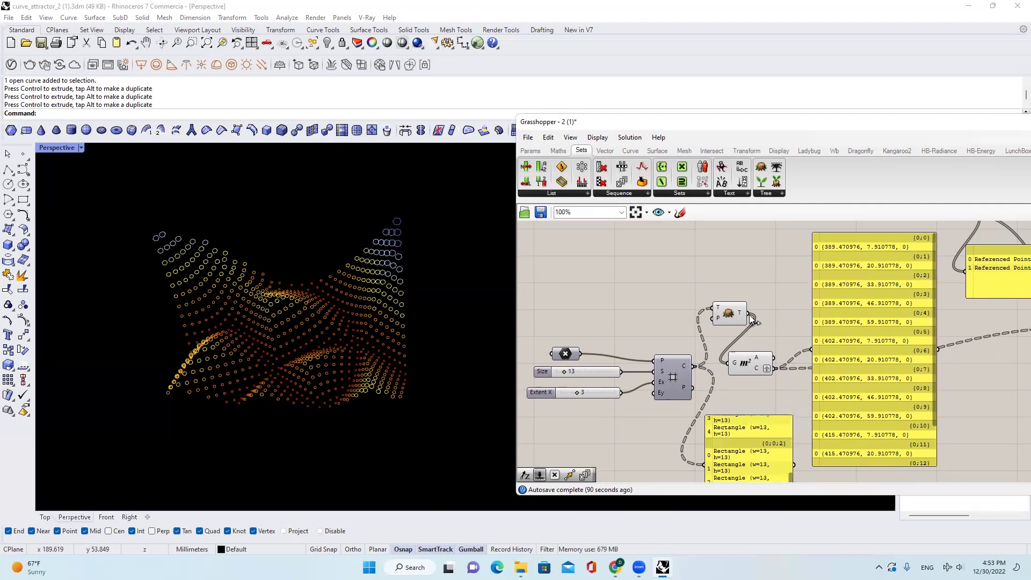
left_click_drag(694, 367, 728, 364)
left_click(932, 346)
left_click(946, 342)
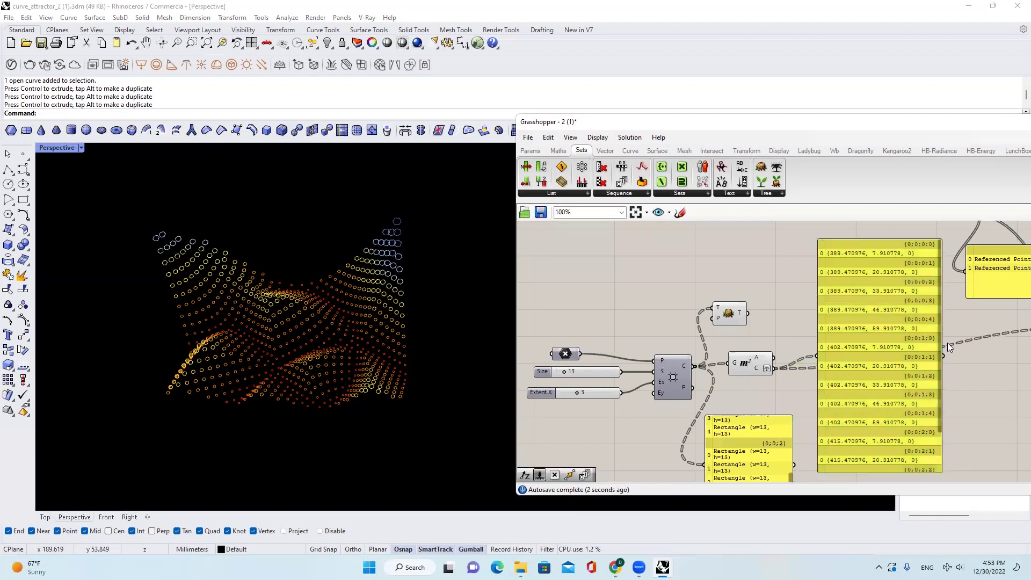
scroll(912, 338, "up", 2)
scroll(908, 338, "up", 2)
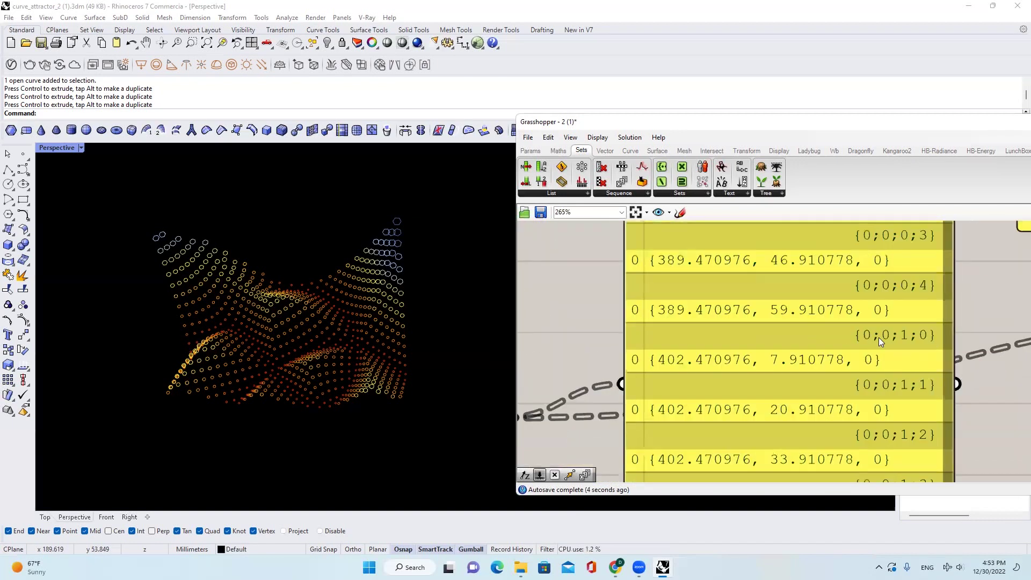
scroll(917, 338, "down", 4)
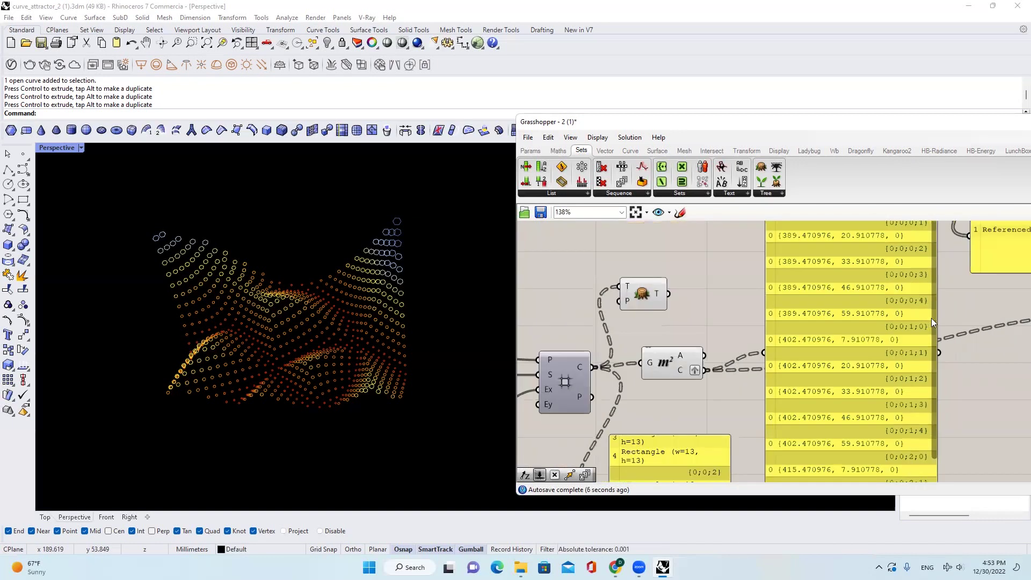
- Compare the unflattened centroid branch paths in the panel with the branches of the square grid's Cells output
mouse_move(934, 321)
left_mouse_down()
mouse_move(937, 375)
mouse_move(937, 320)
left_mouse_up()
scroll(945, 318, "up", 3)
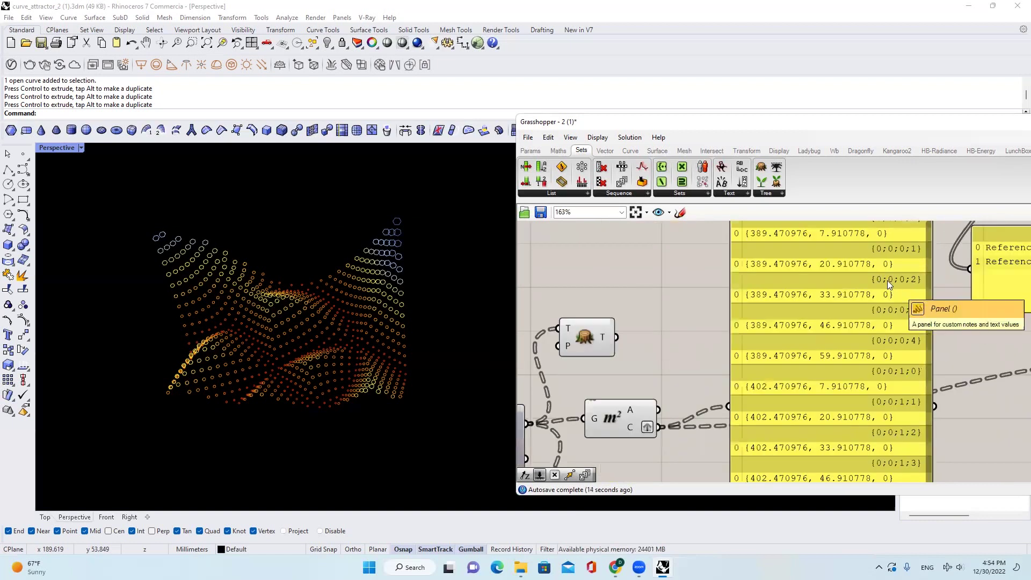
scroll(879, 279, "down", 3)
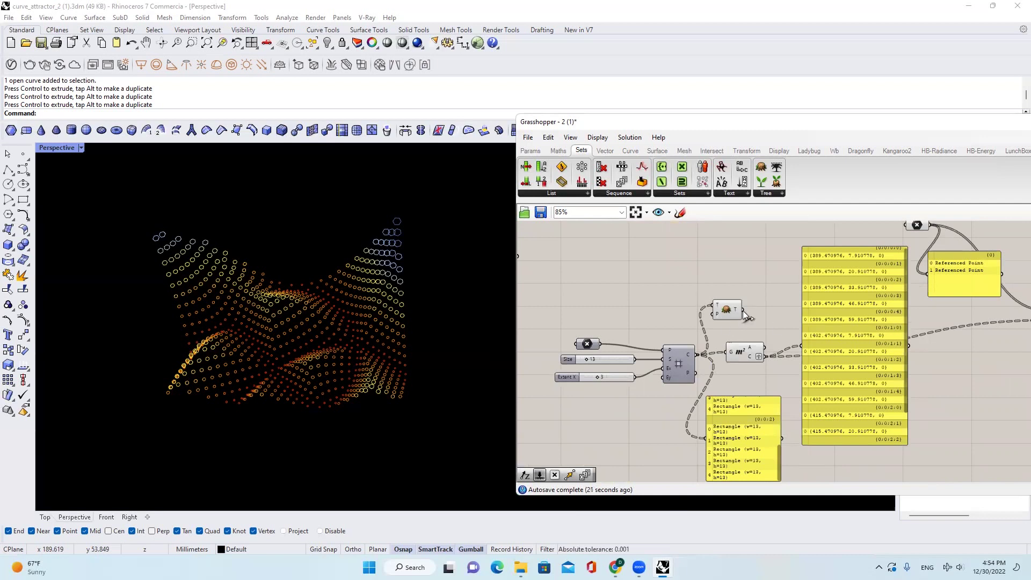
scroll(746, 317, "up", 1)
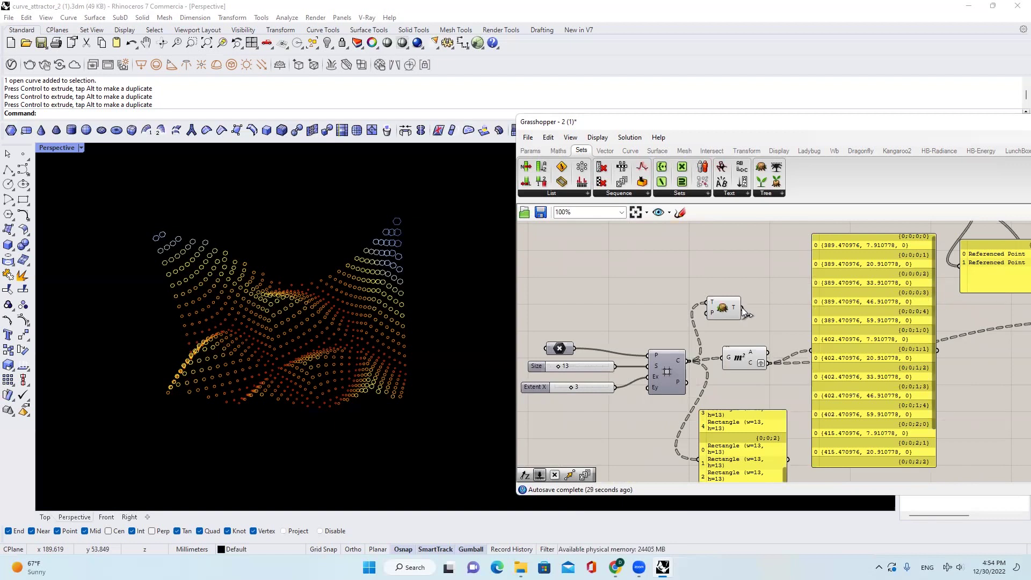
mouse_move(681, 362)
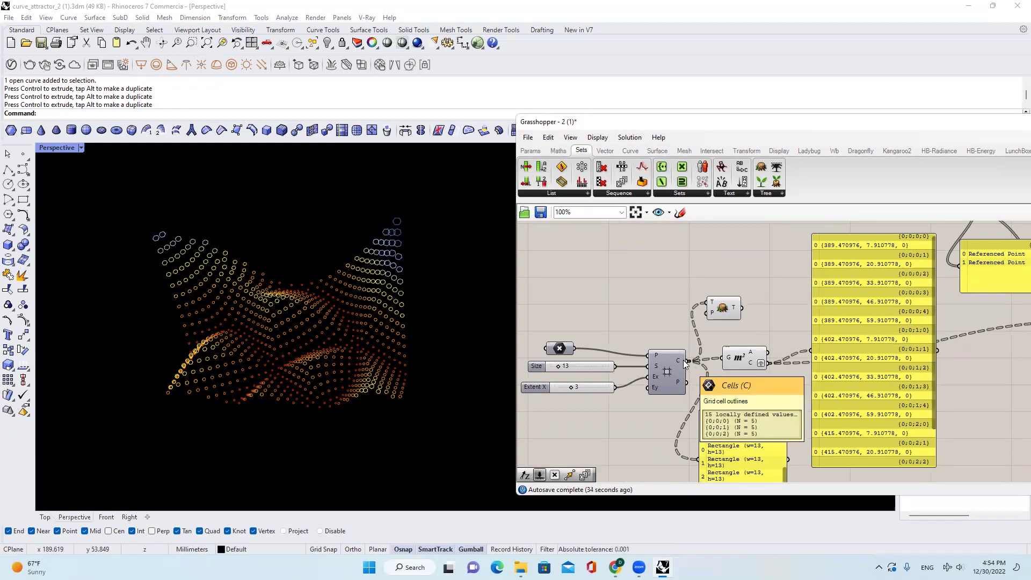
- Connect Flatten Tree's output to the Area component's geometry input and compare the centroid paths with the panel of unflattened rectangles
left_click_drag(741, 307, 721, 357)
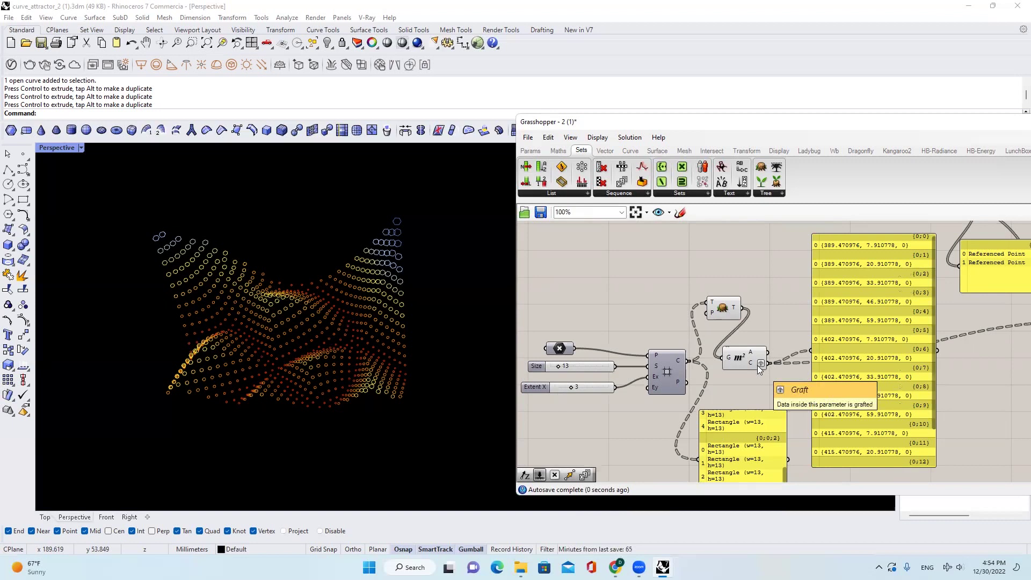
scroll(930, 362, "down", 2)
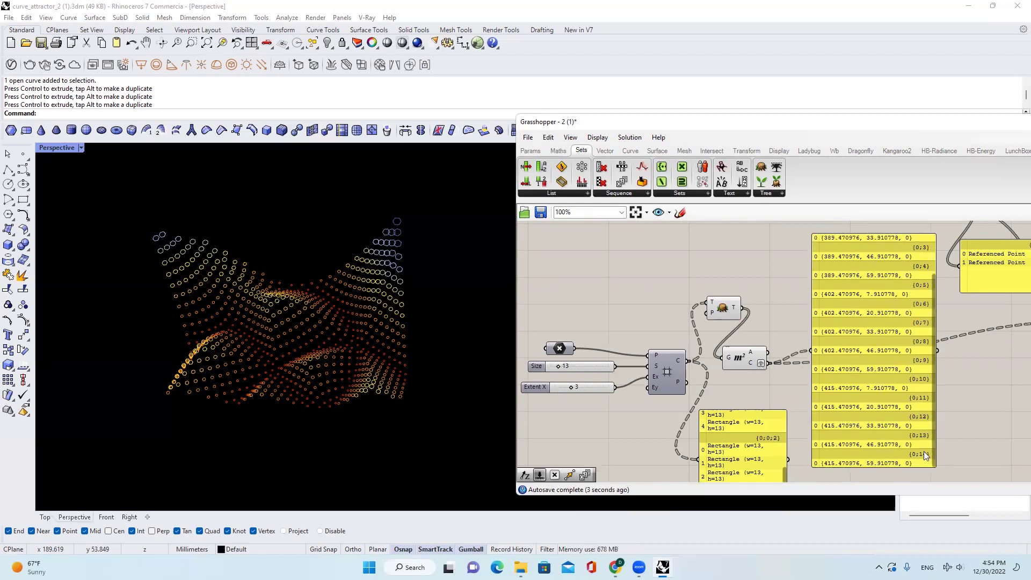
right_click_drag(766, 439, 770, 417)
mouse_move(787, 448)
left_mouse_down()
mouse_move(789, 402)
mouse_move(790, 453)
left_mouse_up()
right_click_drag(766, 437, 764, 403)
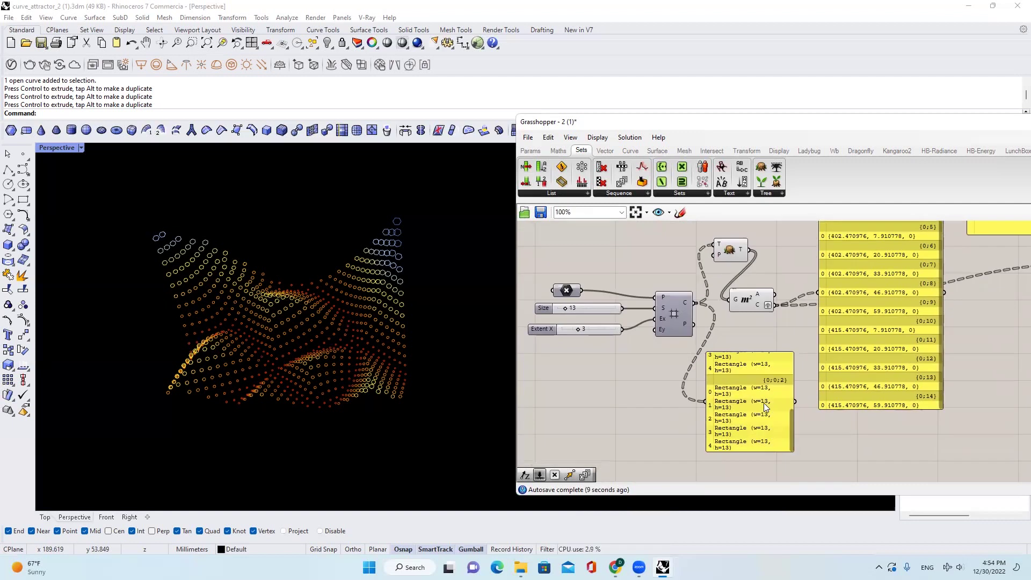
scroll(763, 402, "up", 1)
scroll(797, 410, "down", 1)
- Remove Flatten from the hexagonal grid's Cells and Points outputs
scroll(852, 372, "down", 6)
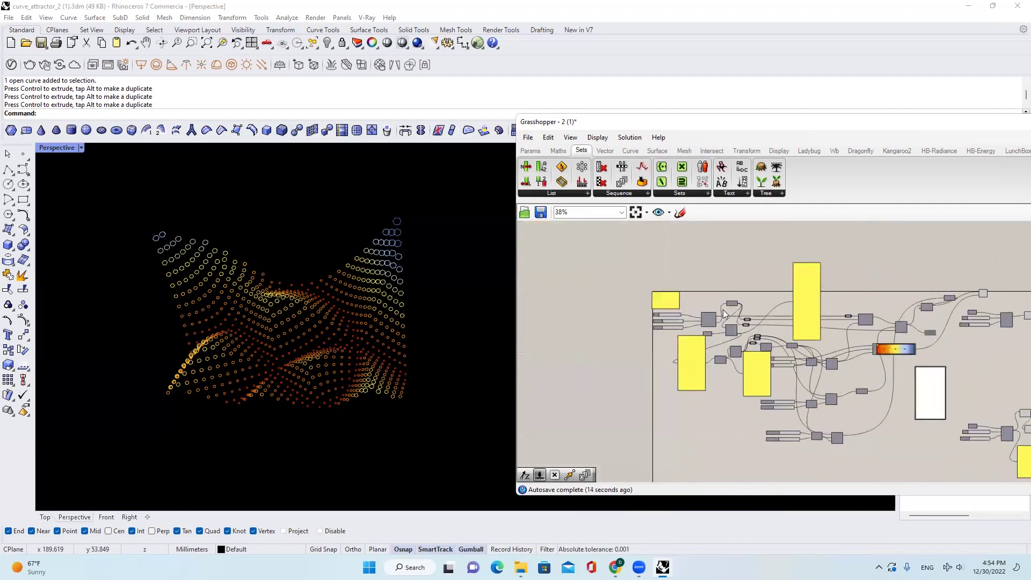
scroll(723, 314, "up", 10)
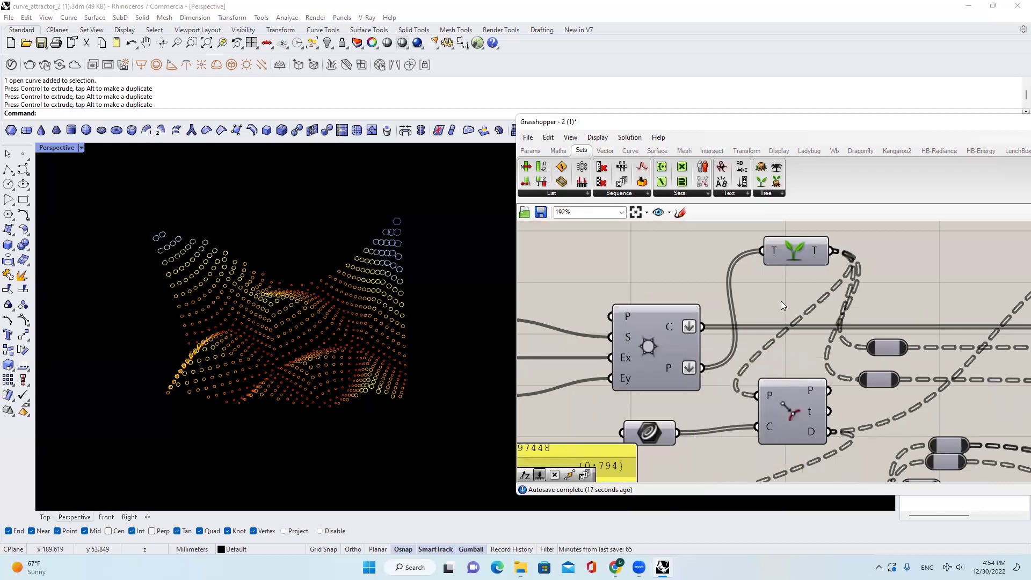
scroll(781, 301, "down", 6)
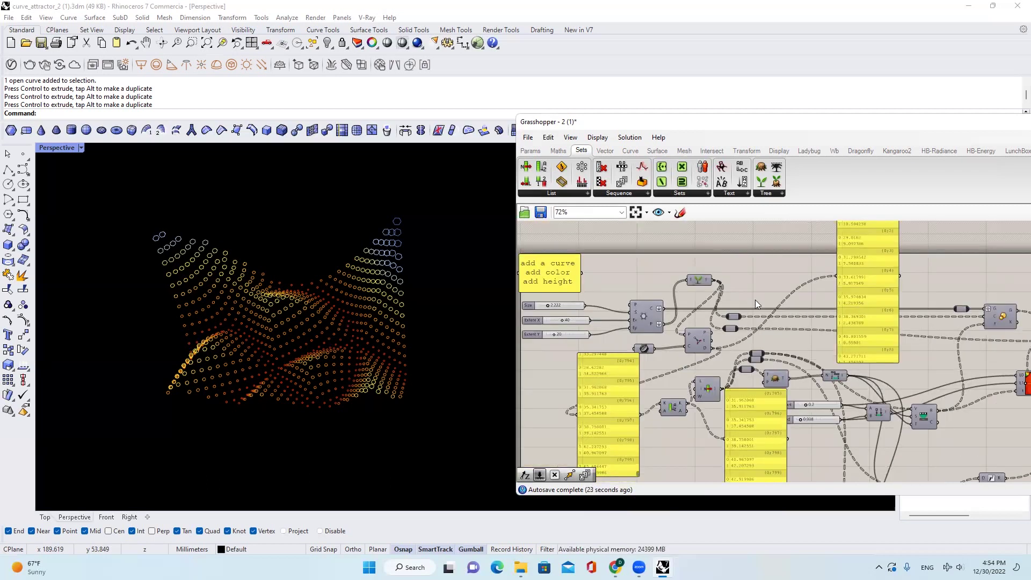
scroll(652, 314, "up", 3)
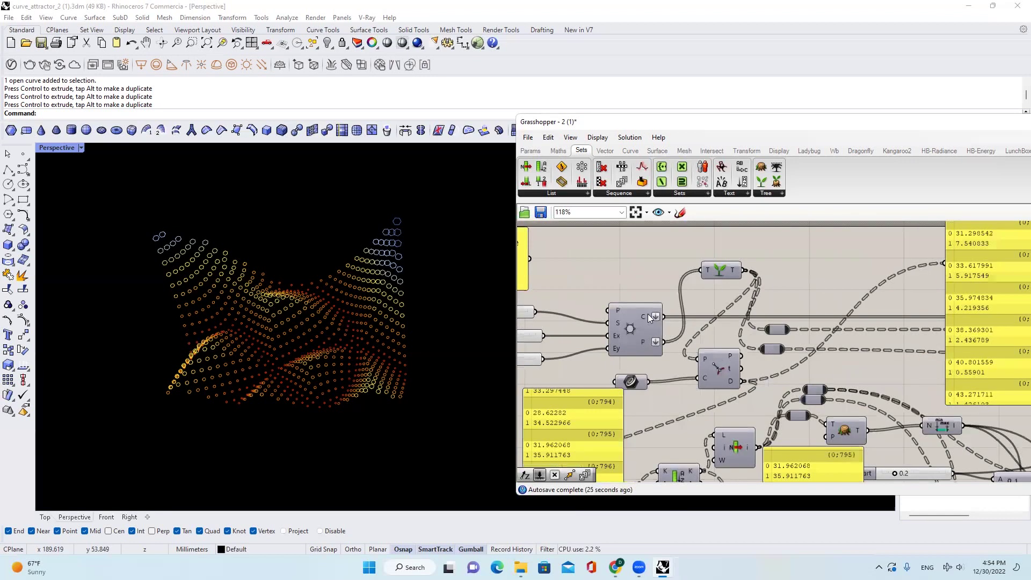
scroll(648, 315, "up", 2)
right_click(660, 318)
left_click(693, 372)
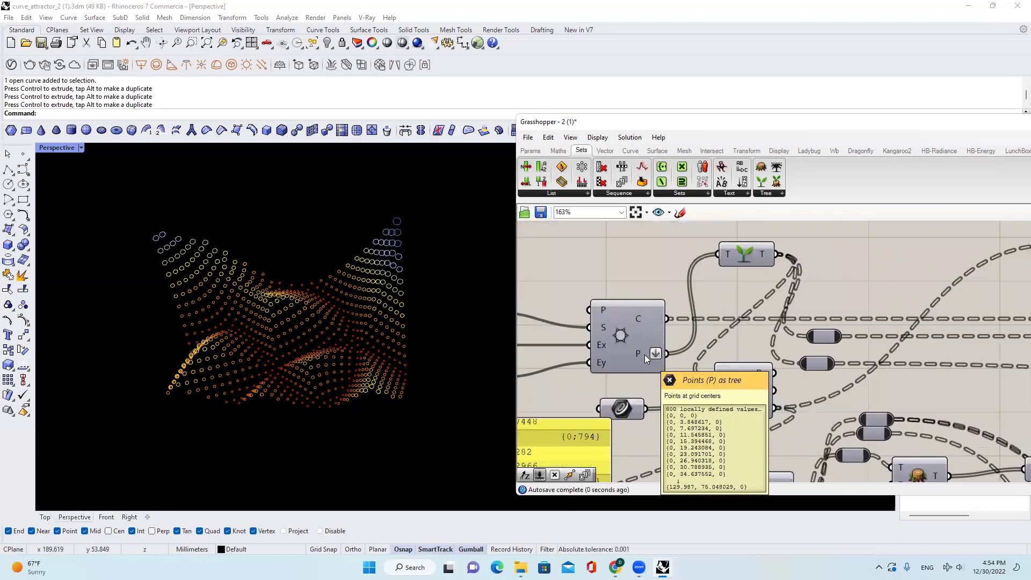
right_click(644, 354)
left_click(687, 410)
- Inspect the branch paths arriving at Custom Preview's Geometry input
scroll(644, 351, "down", 2)
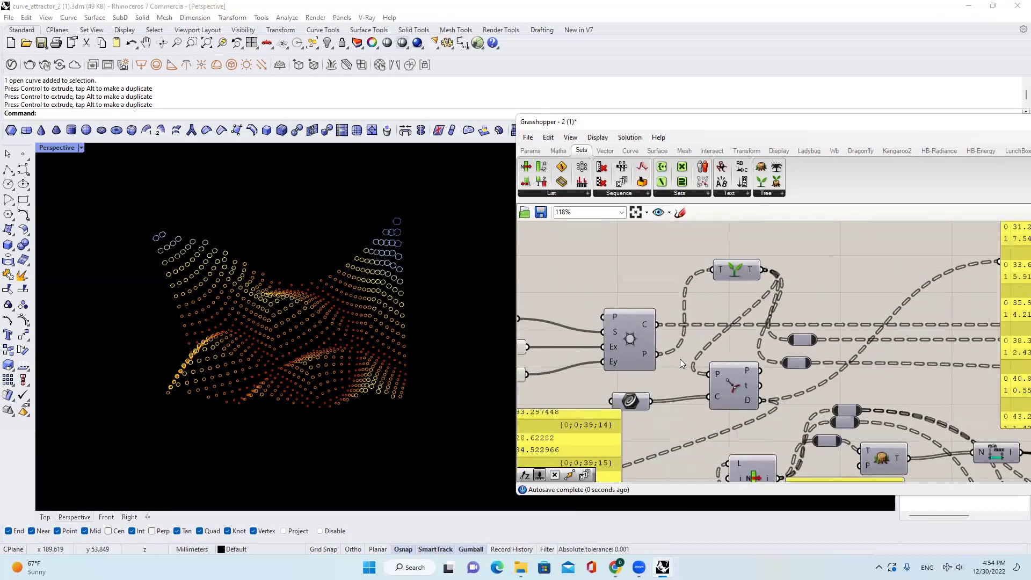
scroll(680, 358, "down", 3)
right_click_drag(1015, 341, 757, 346)
right_click_drag(1020, 322, 863, 321)
scroll(916, 279, "up", 3)
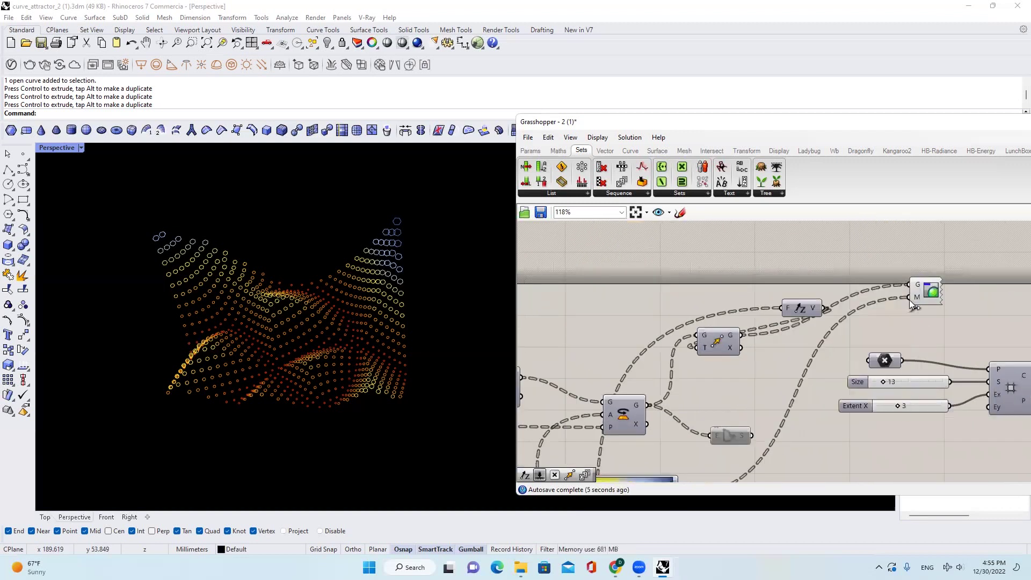
scroll(909, 302, "down", 1)
right_click_drag(964, 317, 868, 318)
left_click(822, 294)
left_click(820, 279)
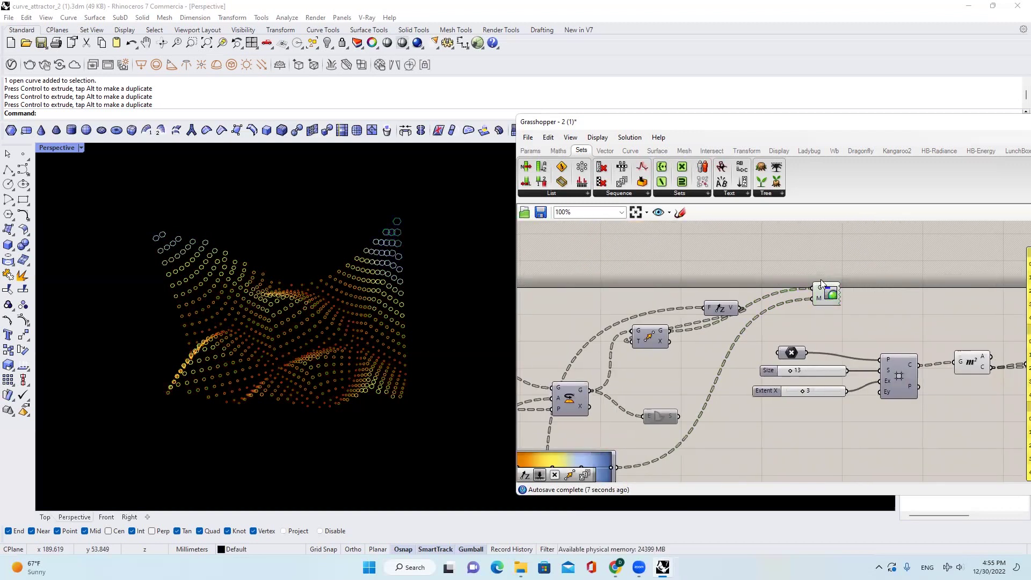
mouse_move(819, 290)
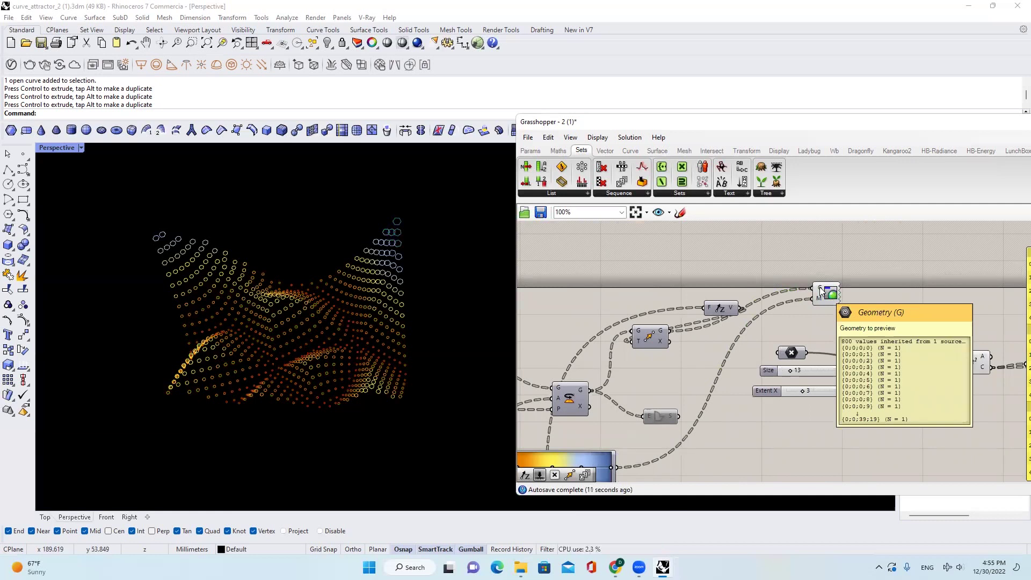
- Shift Custom Preview slightly lower and closer to the Move component on the canvas, and view the hexagon relief from a lower angle
scroll(819, 287, "down", 3)
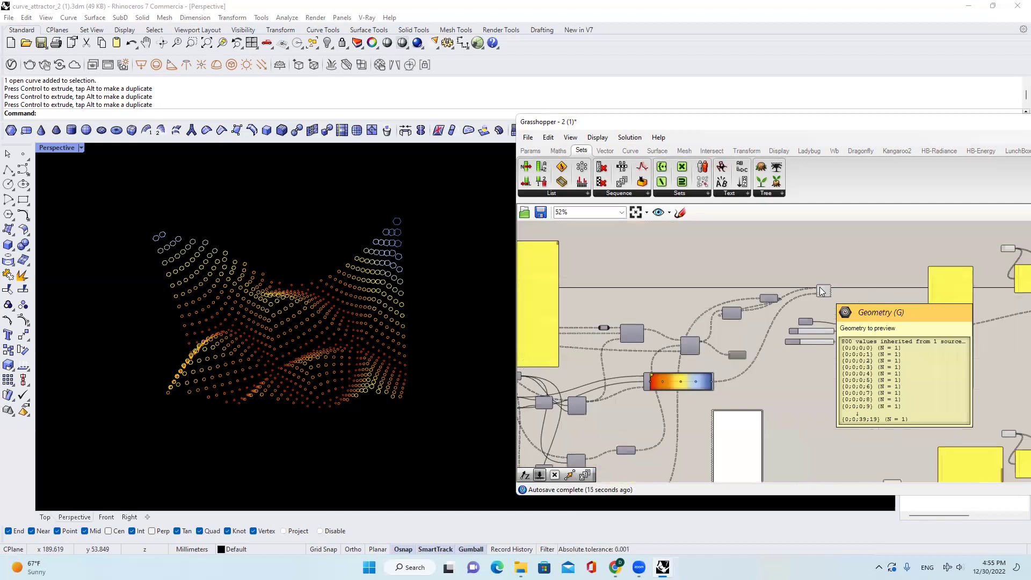
scroll(819, 287, "up", 2)
scroll(902, 307, "down", 3)
right_click_drag(902, 307, 1020, 308)
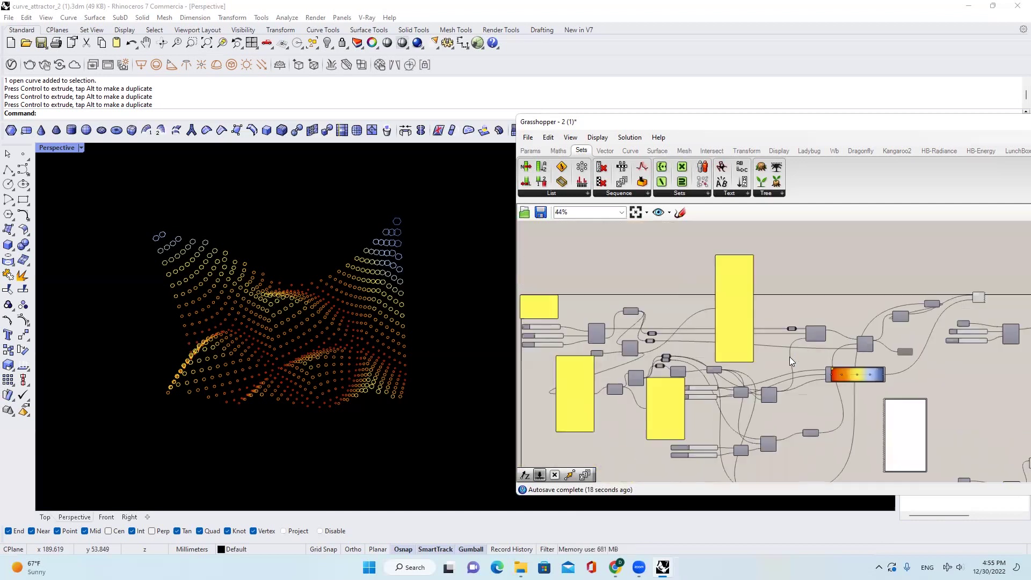
scroll(789, 356, "down", 2)
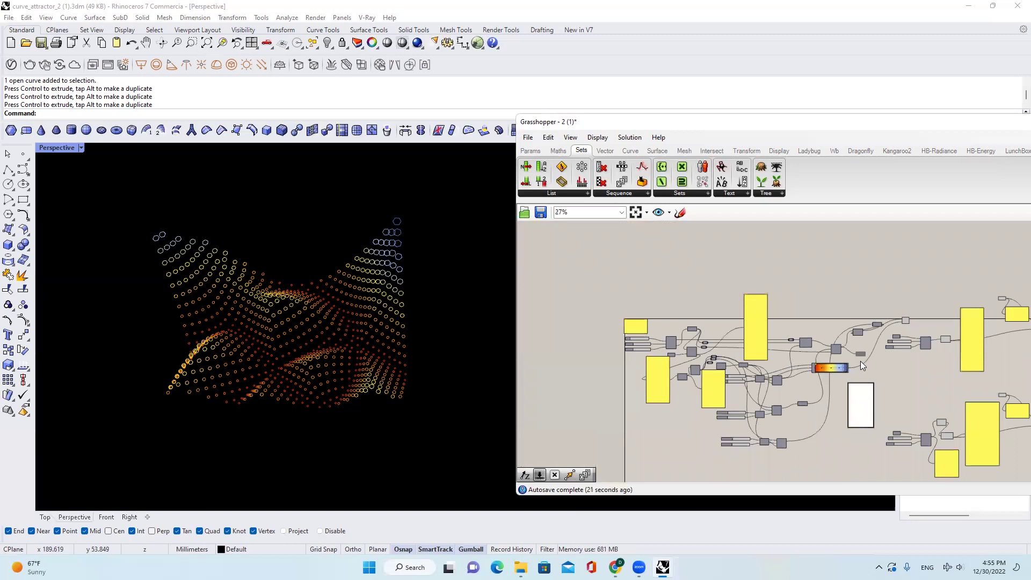
scroll(901, 328, "up", 4)
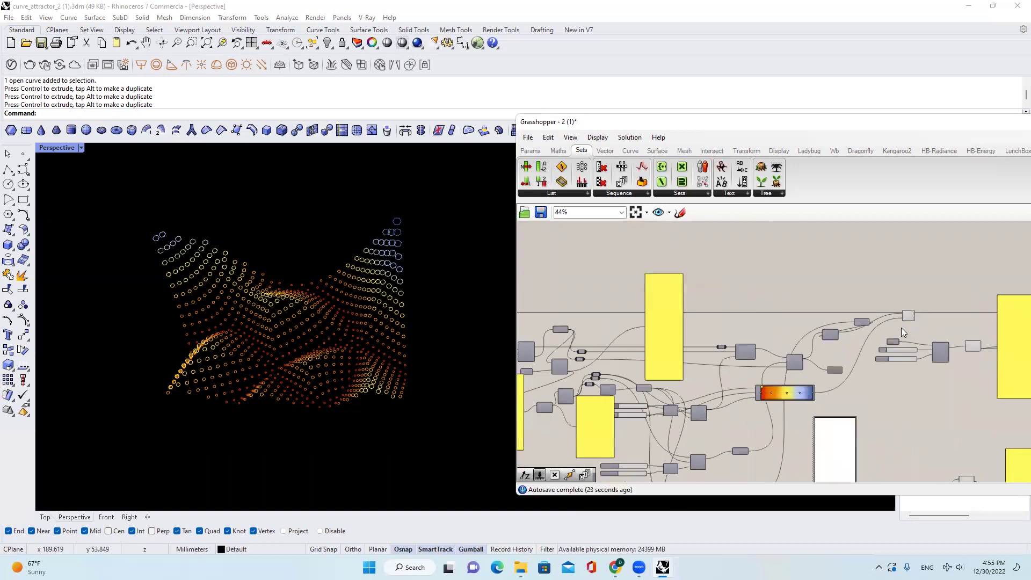
left_click_drag(919, 310, 898, 330)
left_click(774, 304)
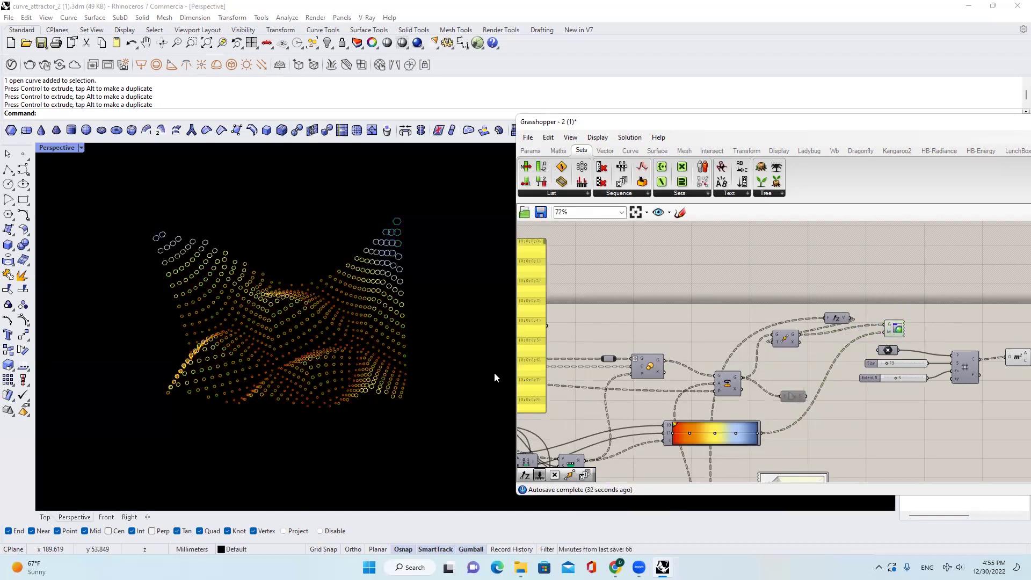
right_click_drag(145, 437, 402, 352)
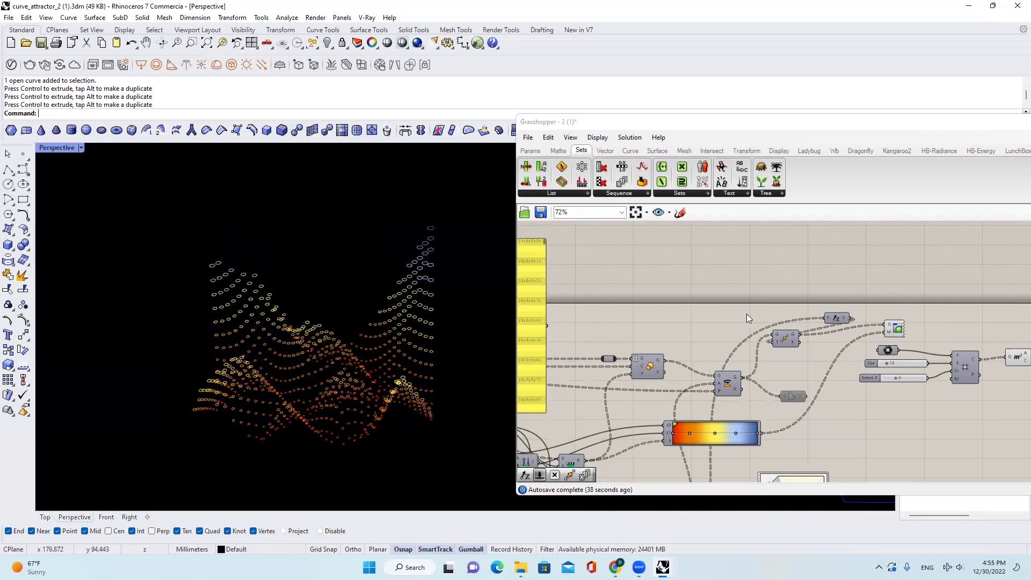